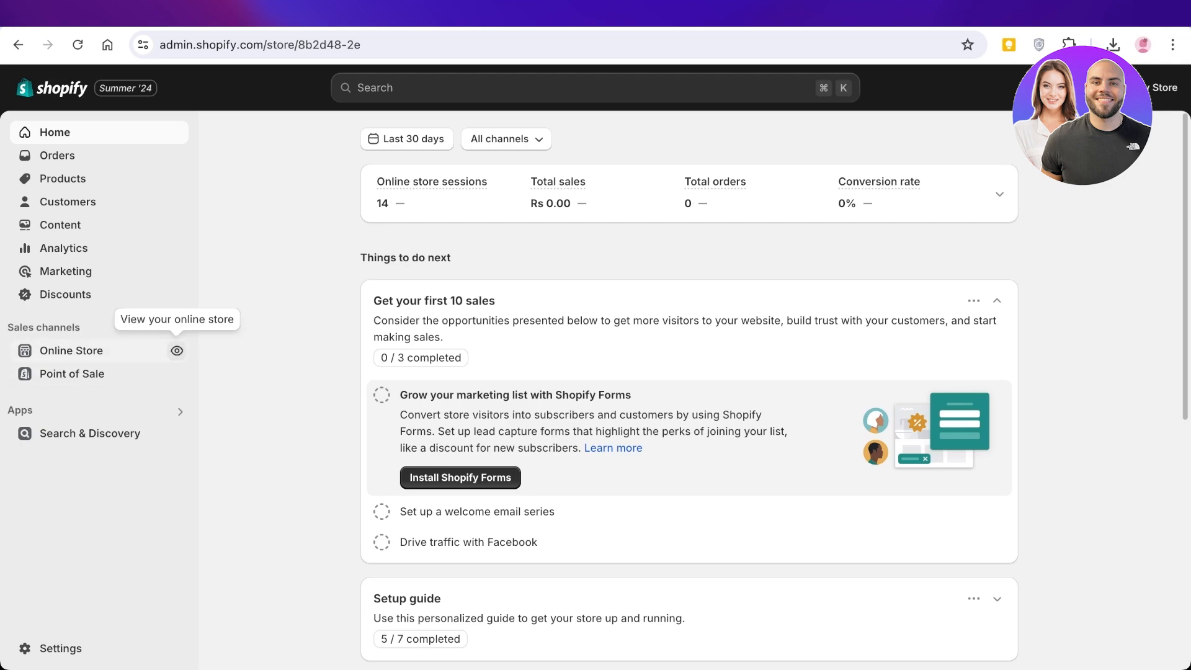
View the online store's homepage and look over its product and collection sections
{"action": "left_click", "coordinate": [177, 350]}
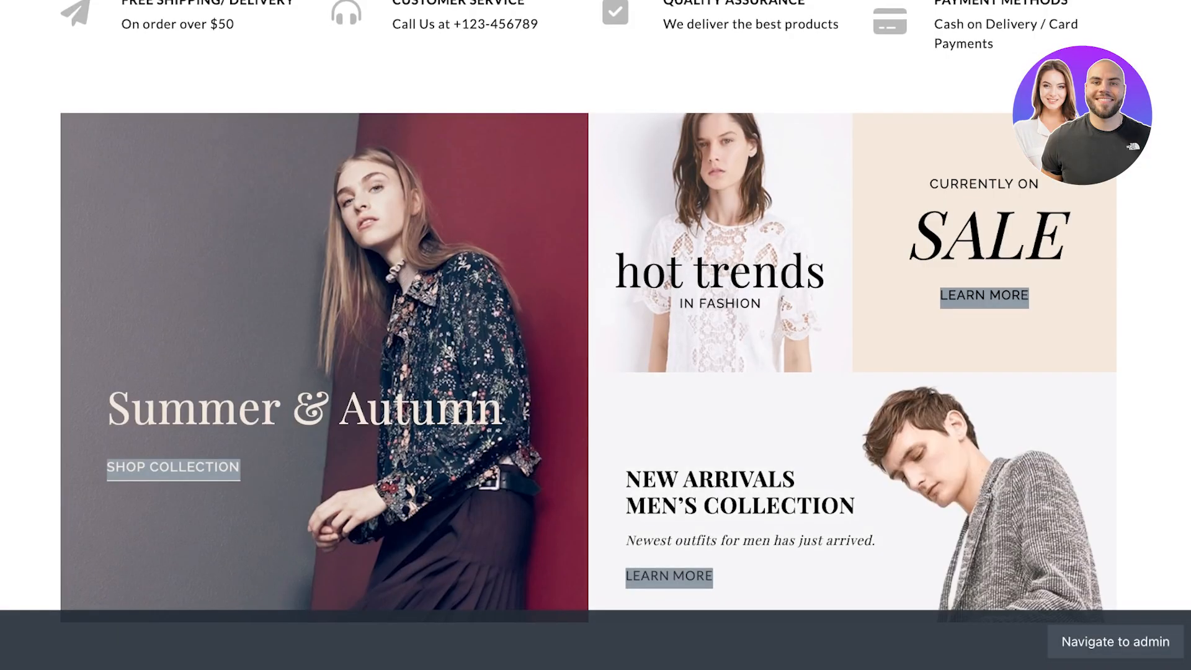
{"action": "scroll", "coordinate": [595, 335], "scroll_direction": "down", "scroll_amount": 20}
{"action": "scroll", "coordinate": [596, 335], "scroll_direction": "up", "scroll_amount": 20}
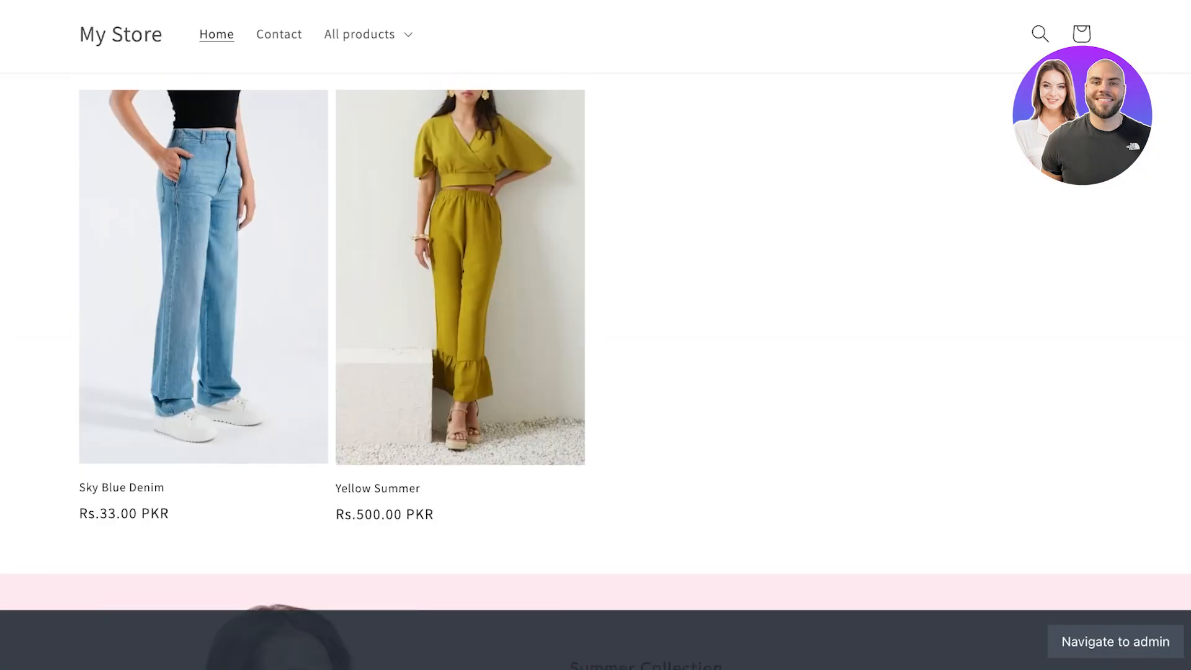
{"action": "scroll", "coordinate": [596, 335], "scroll_direction": "up", "scroll_amount": 10}
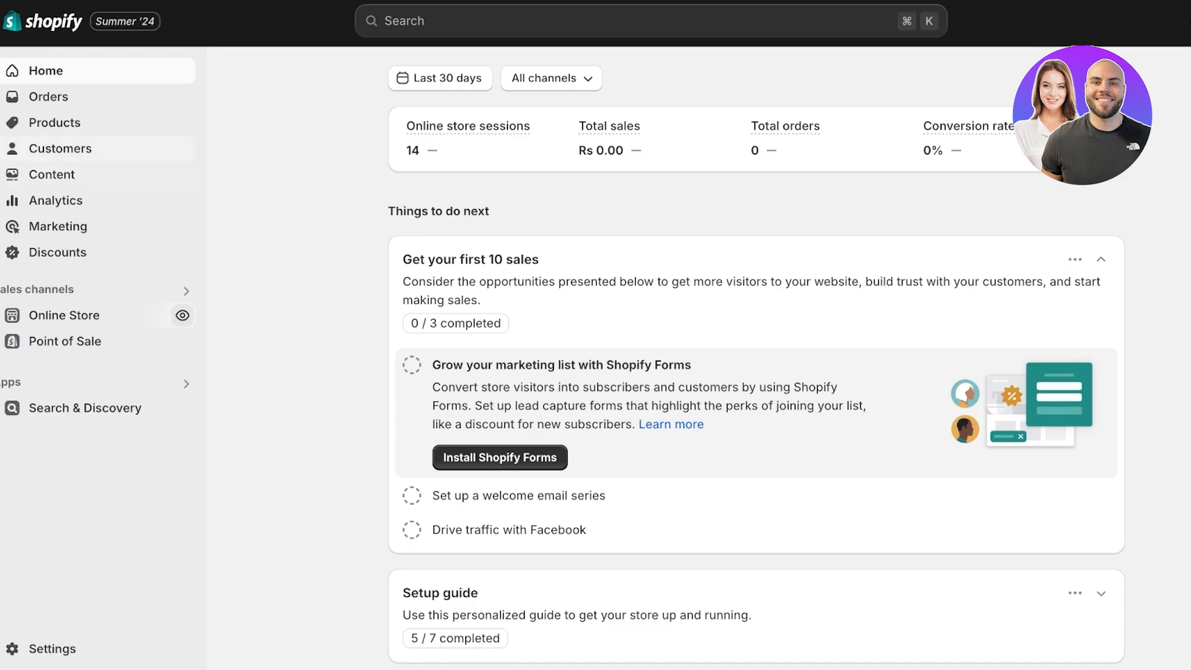
Add a new product titled "Mustard Cotton Tee" and upload a video as its media
{"action": "left_click", "coordinate": [54, 122]}
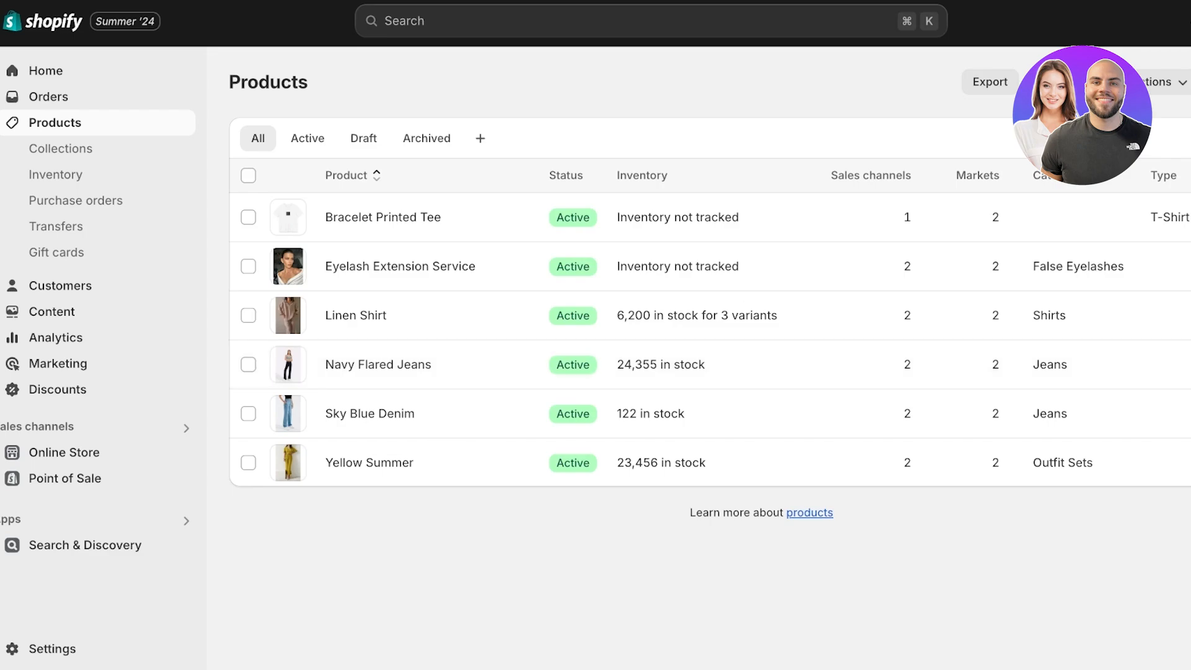
{"action": "left_click", "coordinate": [434, 169]}
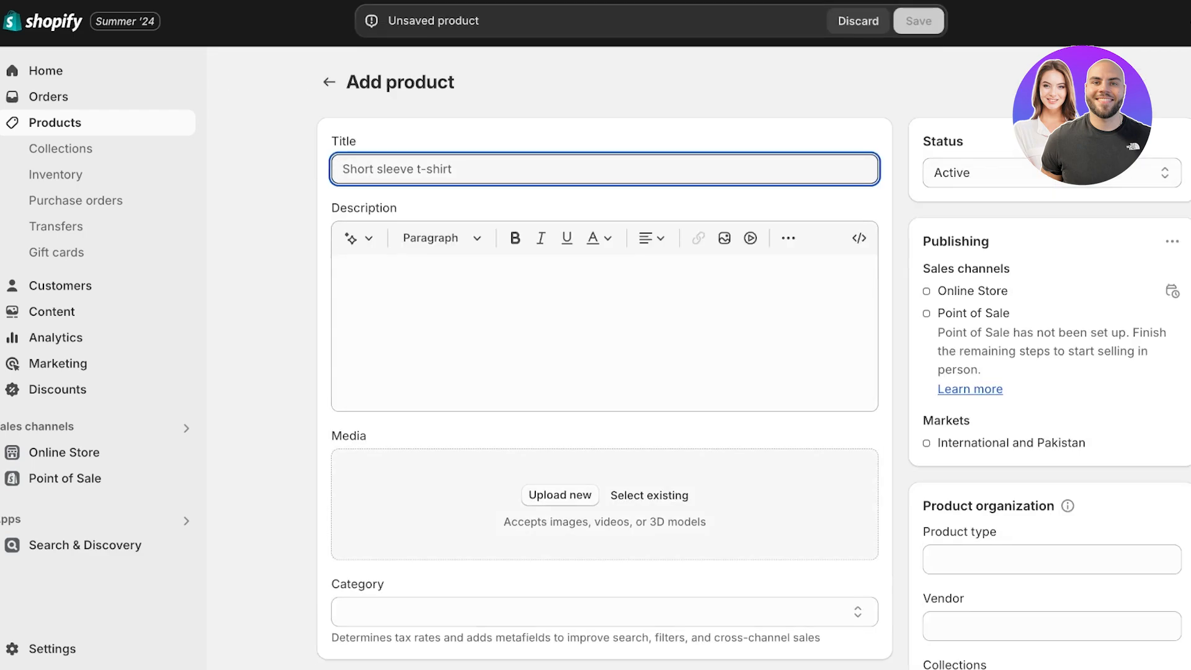
{"action": "left_click", "coordinate": [560, 495]}
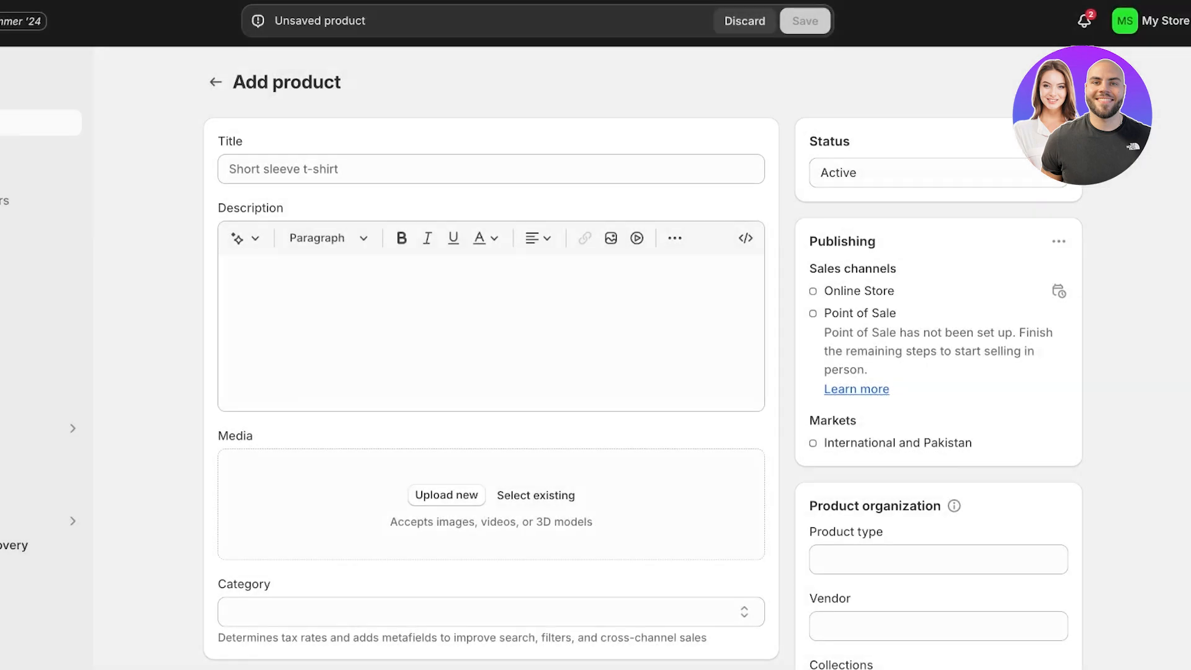
{"action": "left_click", "coordinate": [491, 169]}
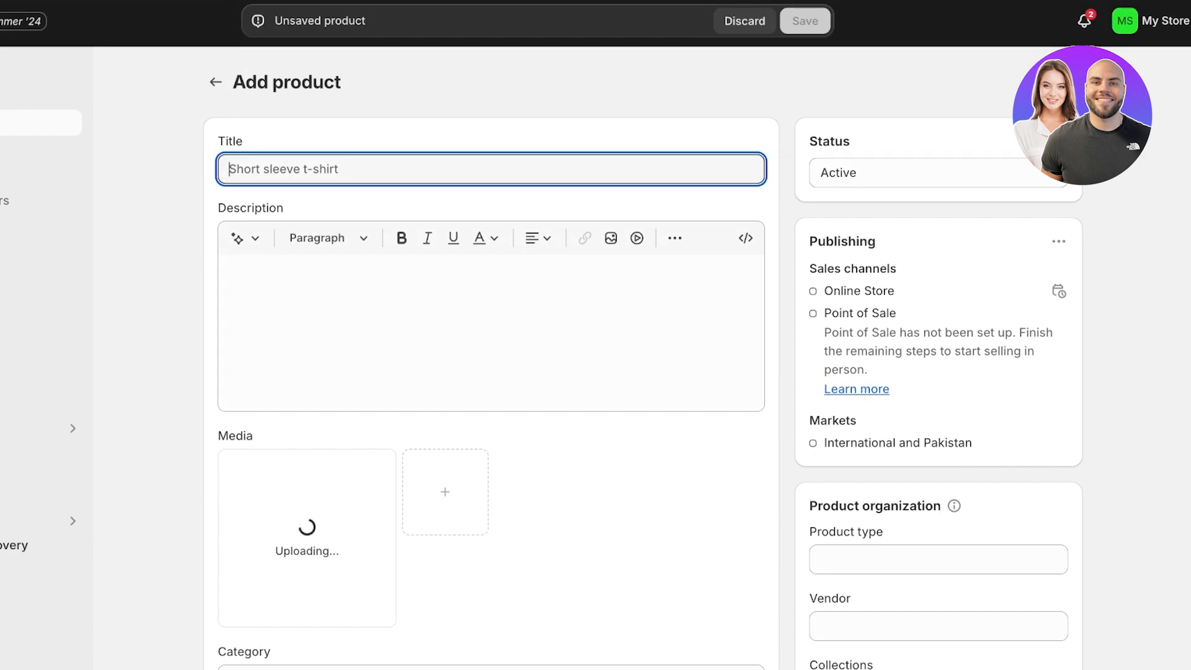
{"action": "type", "text": "Mustard "}
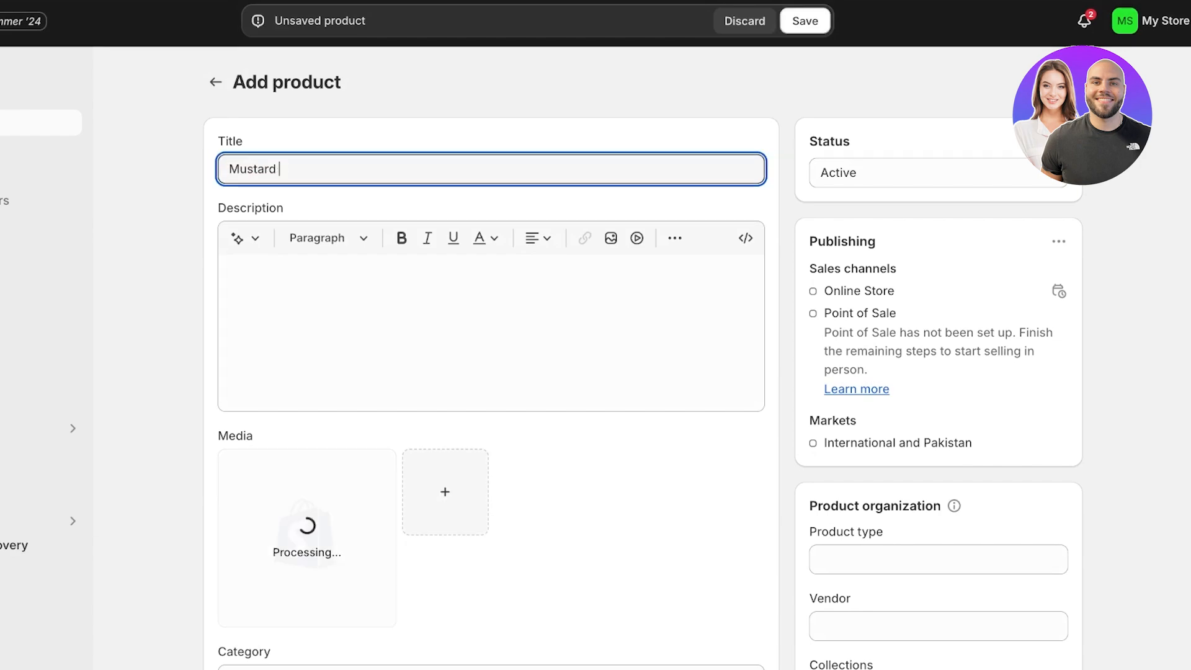
{"action": "type", "text": "Cotton Tee"}
View the generator options for the product description and close them without generating any text
{"action": "scroll", "coordinate": [490, 255], "scroll_direction": "down", "scroll_amount": 1}
{"action": "left_click", "coordinate": [490, 254]}
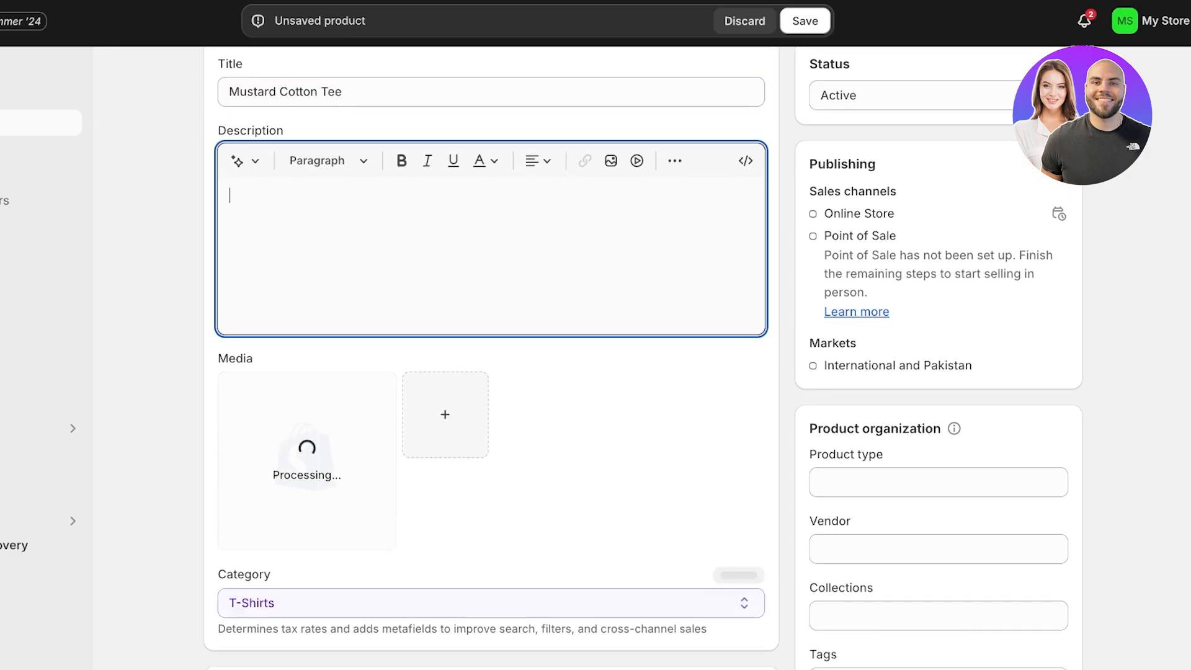
{"action": "left_click", "coordinate": [246, 161]}
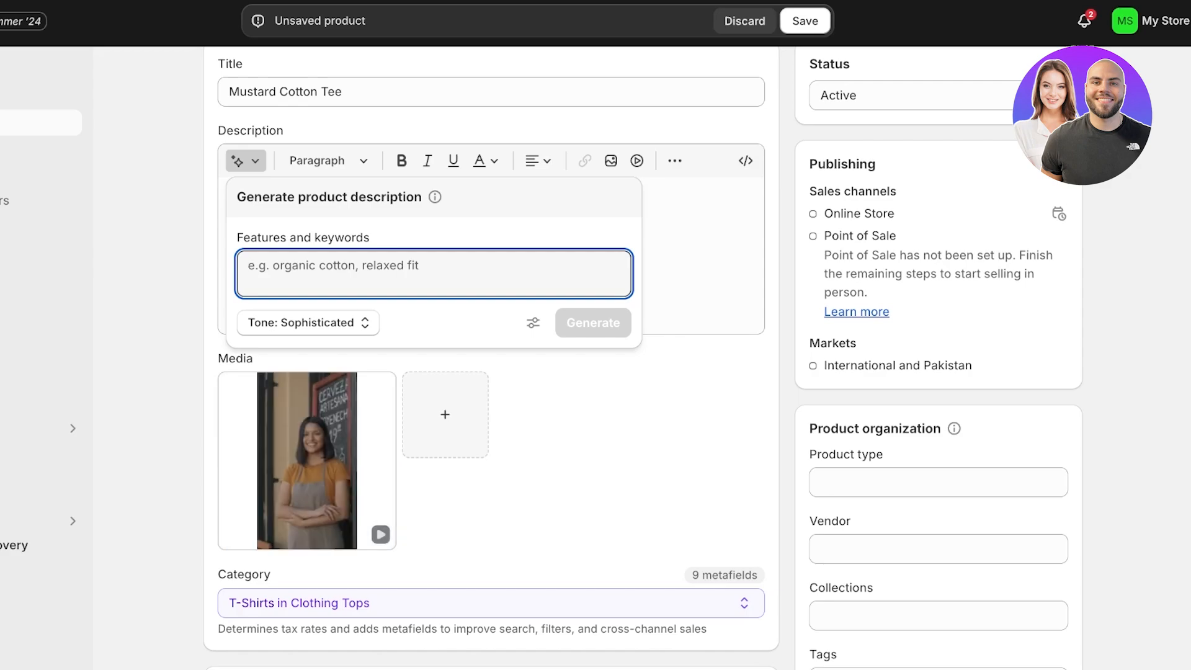
{"action": "key", "text": "Escape"}
Set the product's price to Rs 30
{"action": "scroll", "coordinate": [490, 372], "scroll_direction": "down", "scroll_amount": 7}
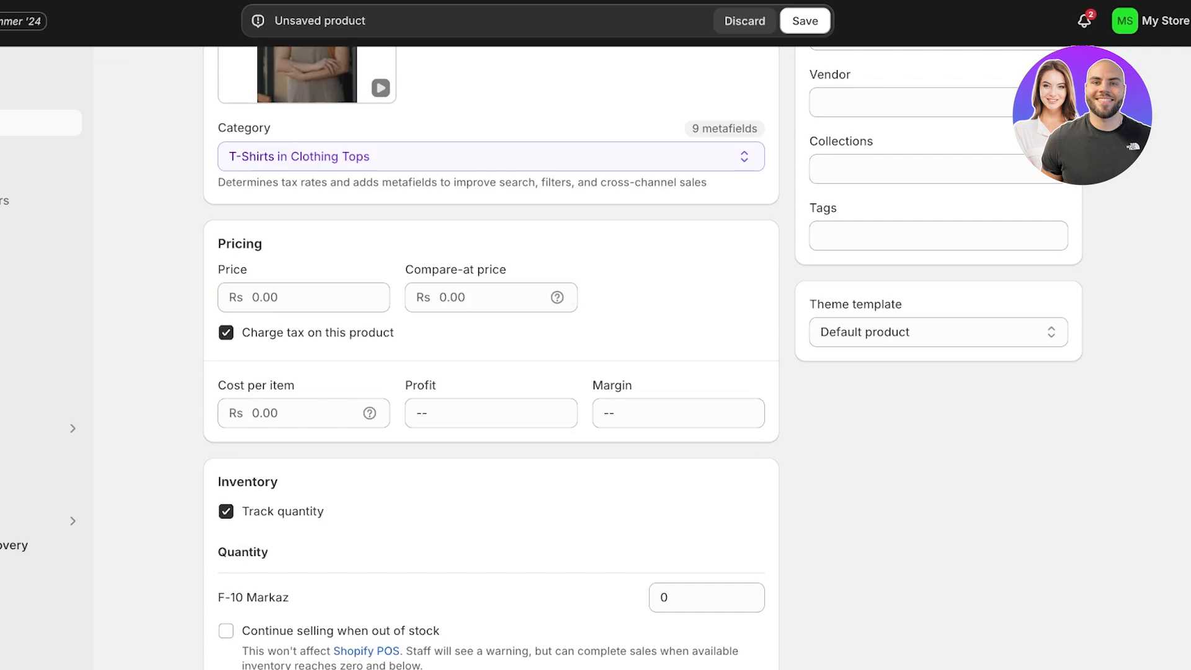
{"action": "left_click", "coordinate": [304, 298]}
{"action": "type", "text": "10"}
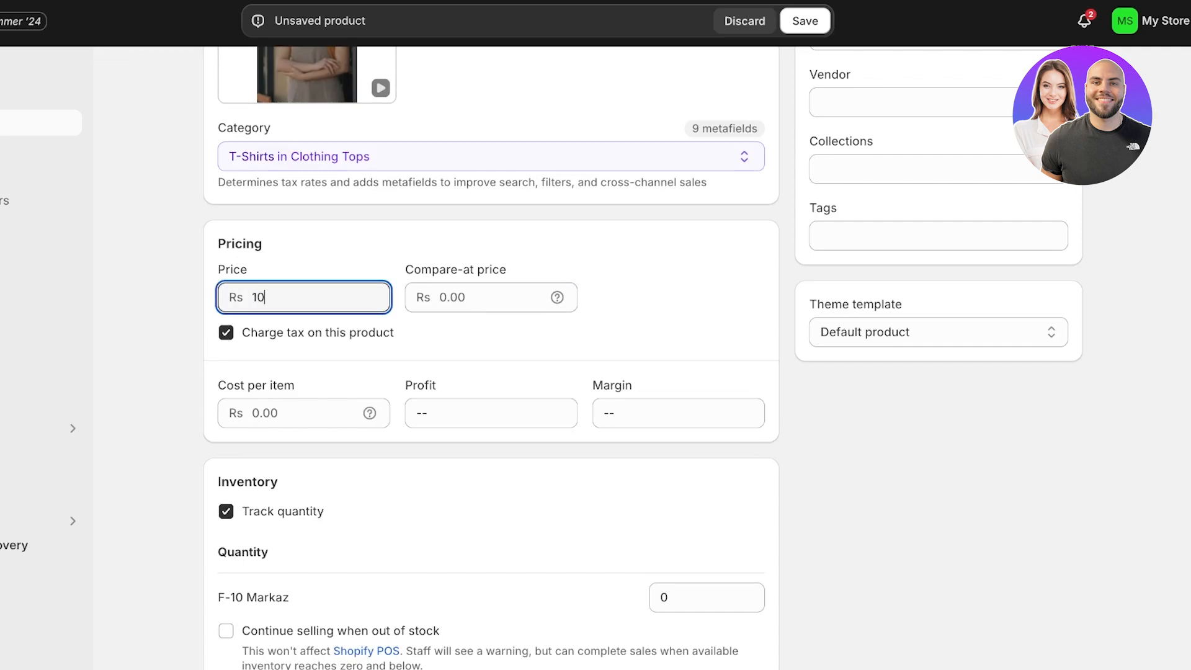
{"action": "left_click", "coordinate": [303, 413]}
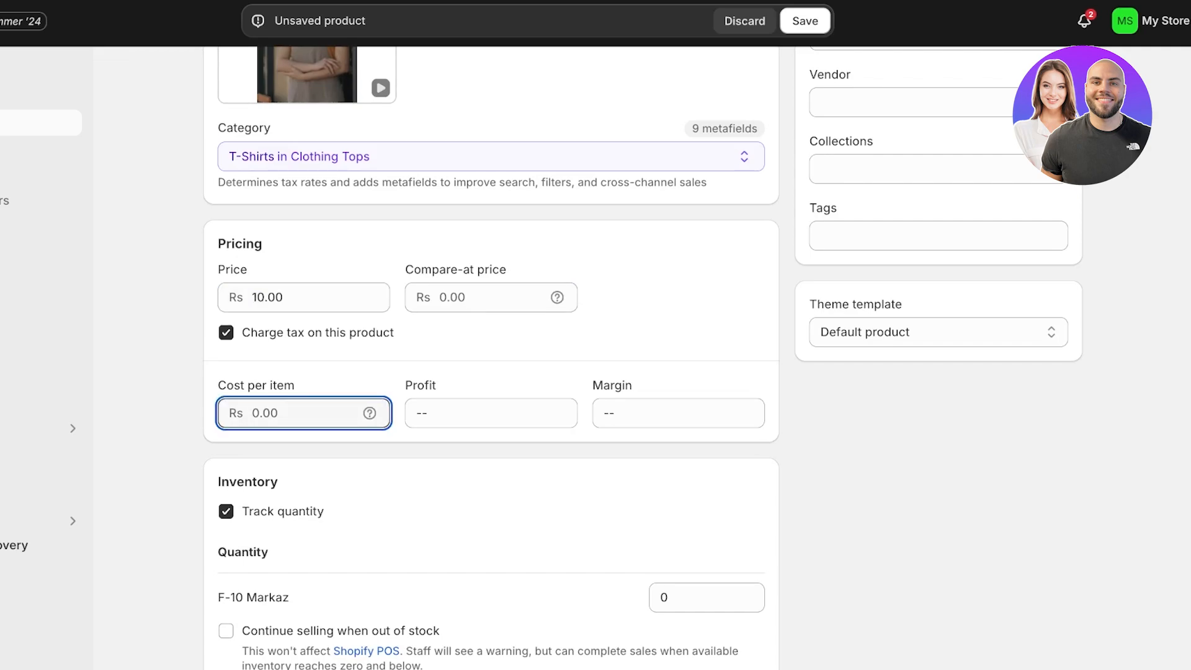
{"action": "left_click", "coordinate": [304, 298]}
{"action": "key", "text": "BackSpace"}
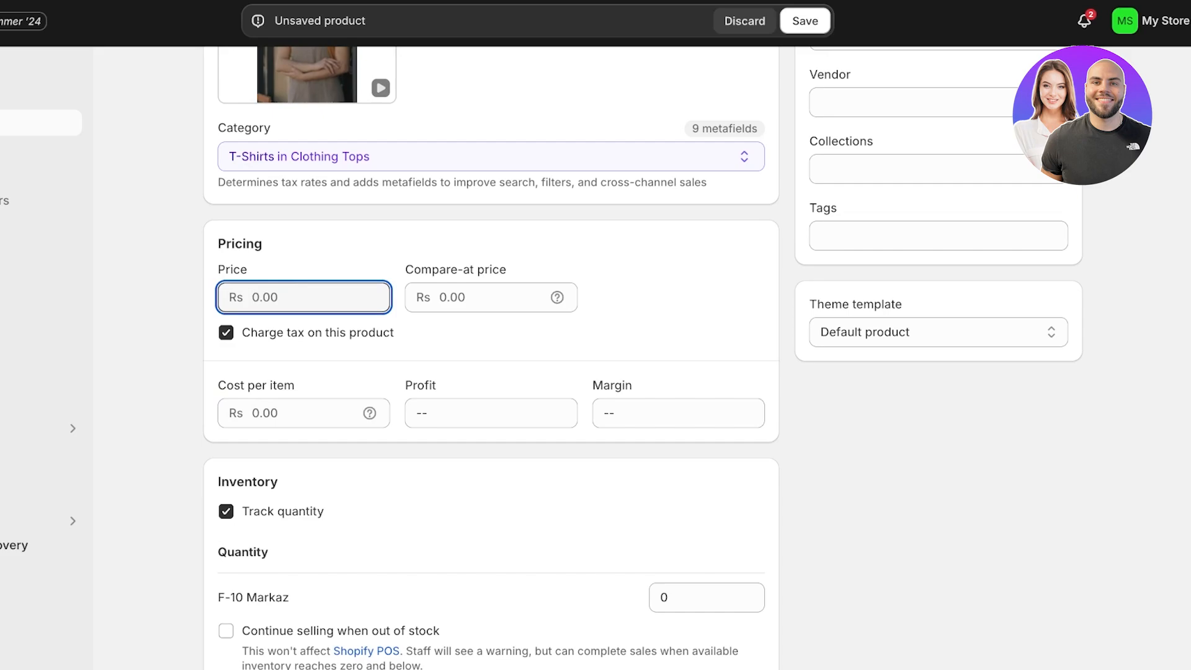
{"action": "type", "text": "30"}
{"action": "left_click", "coordinate": [676, 310]}
Set the product's inventory quantity at the F-10 Markaz location to 96
{"action": "scroll", "coordinate": [676, 372], "scroll_direction": "down", "scroll_amount": 3}
{"action": "left_click", "coordinate": [698, 422]}
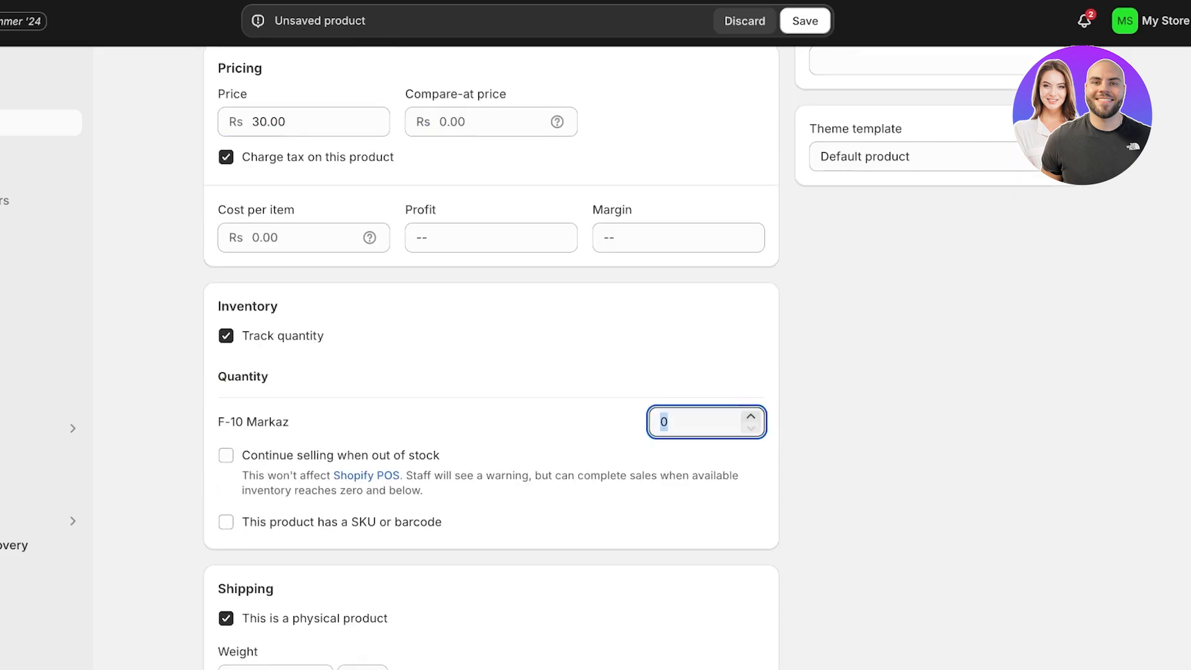
{"action": "type", "text": "100"}
{"action": "scroll", "coordinate": [490, 372], "scroll_direction": "down", "scroll_amount": 8}
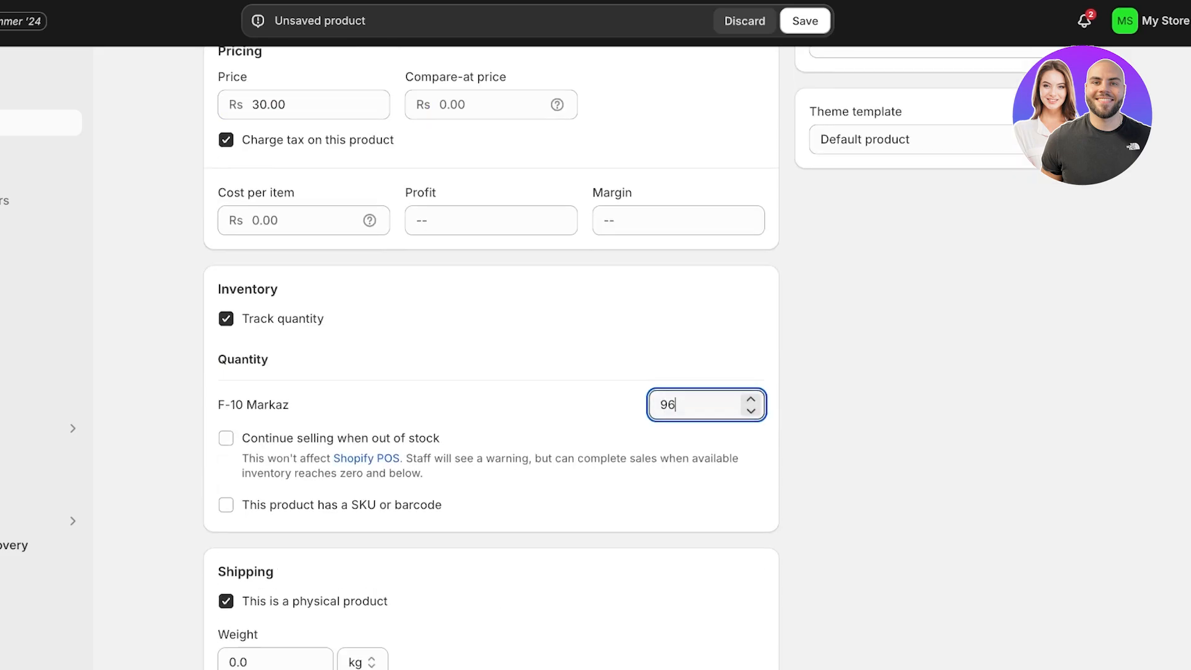
{"action": "left_click", "coordinate": [320, 322]}
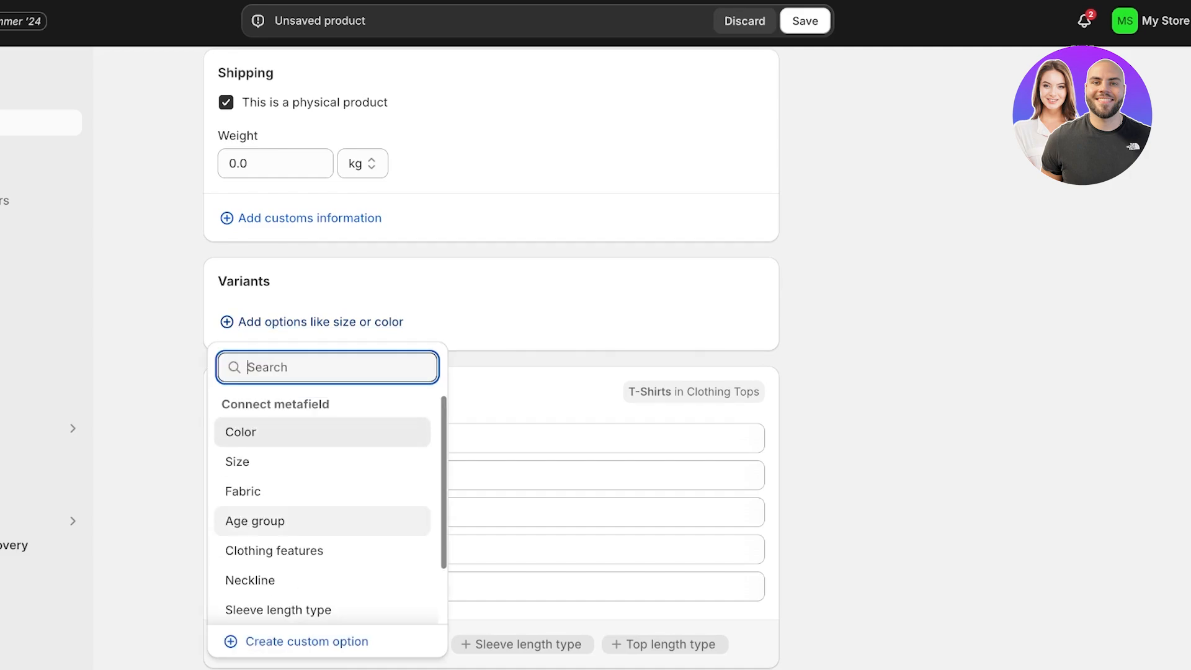
{"action": "left_click", "coordinate": [242, 491]}
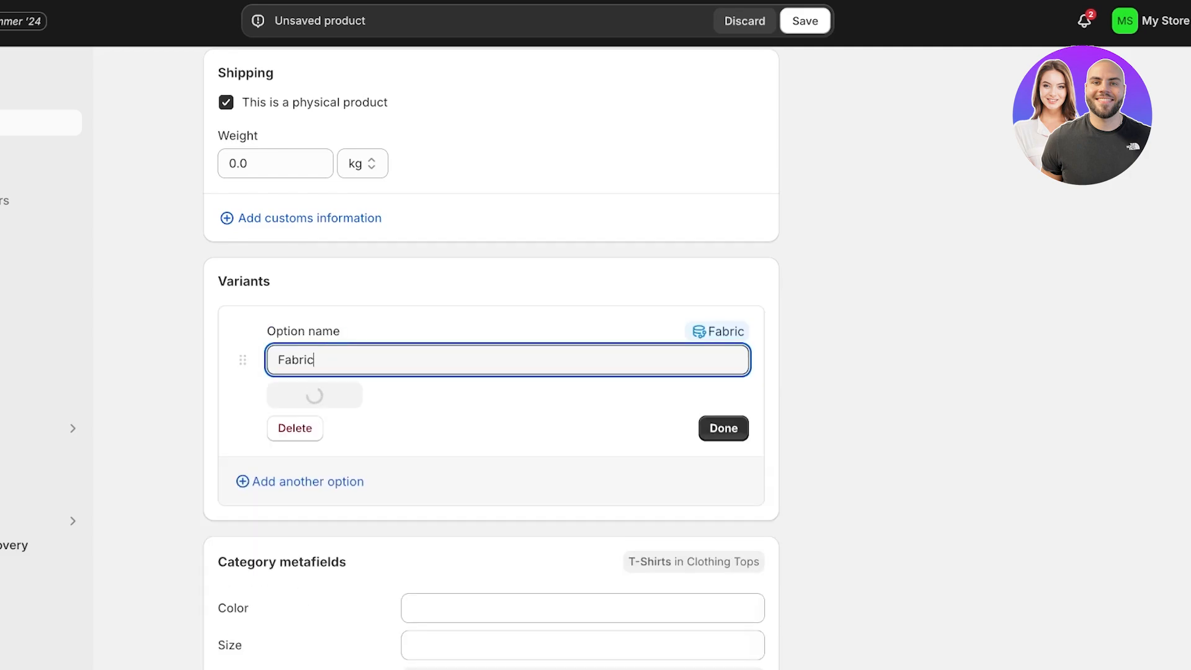
{"action": "key", "text": "BackSpace"}
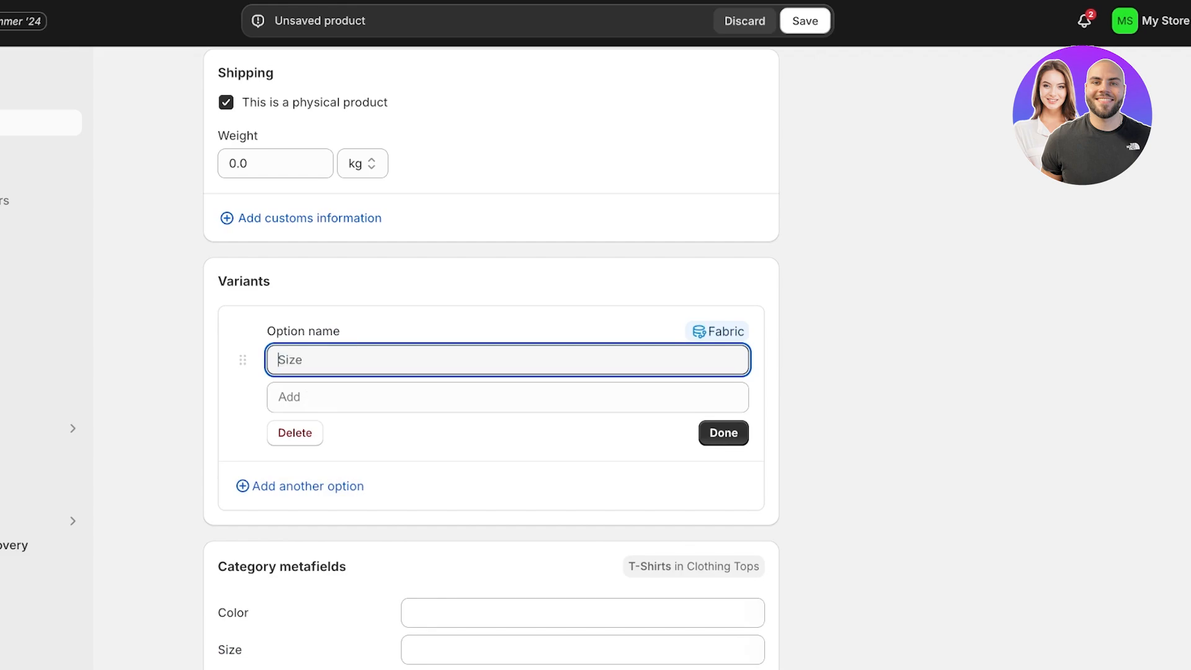
{"action": "left_click", "coordinate": [295, 433]}
Add Size as a variant option for the product and open its list of size entries
{"action": "left_click", "coordinate": [320, 322]}
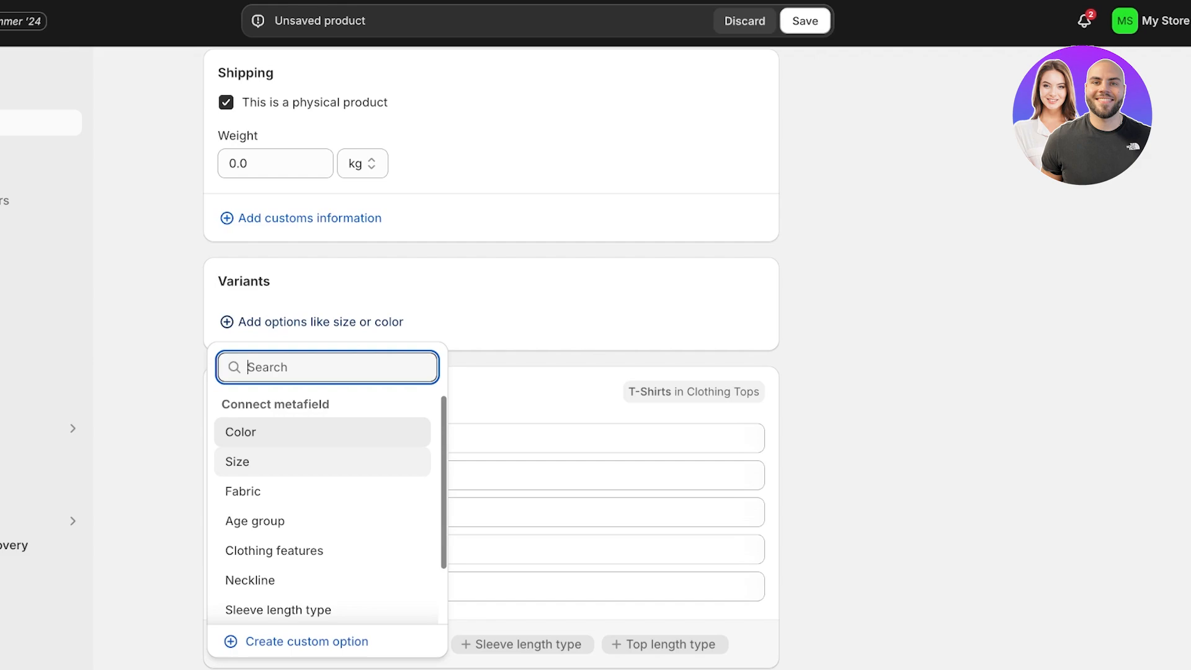
{"action": "left_click", "coordinate": [320, 461]}
{"action": "left_click", "coordinate": [347, 397]}
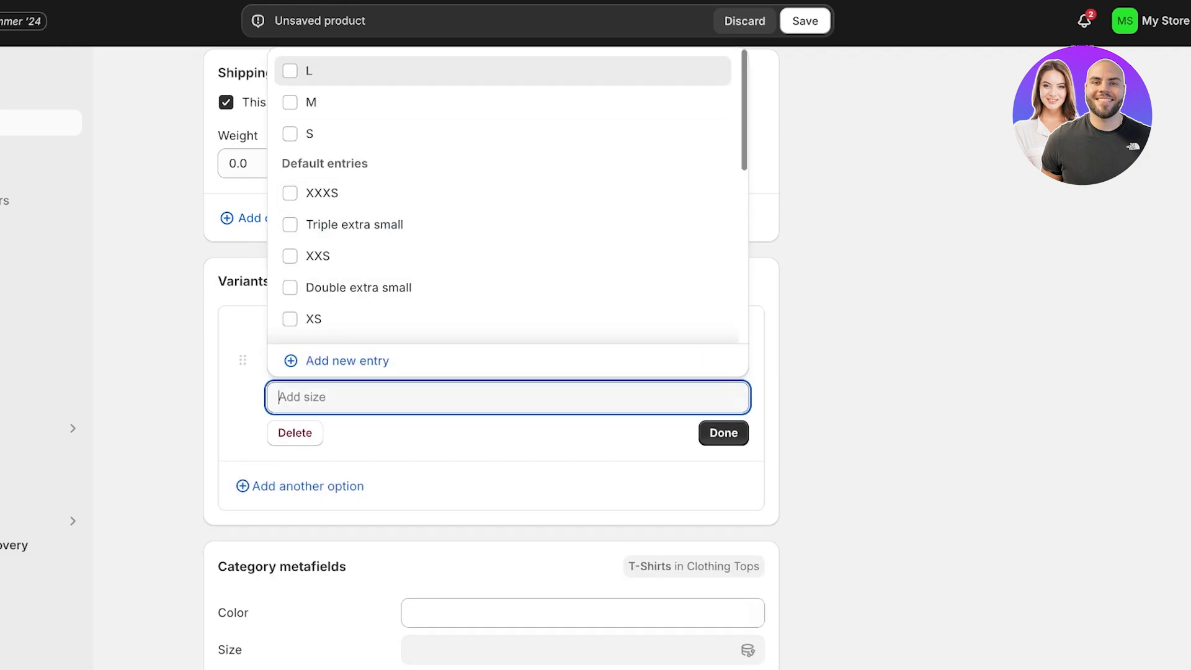
Choose S, M and L as the values of the Size option and finish editing the option
{"action": "scroll", "coordinate": [497, 435], "scroll_direction": "up", "scroll_amount": 4}
{"action": "scroll", "coordinate": [496, 428], "scroll_direction": "down", "scroll_amount": 5}
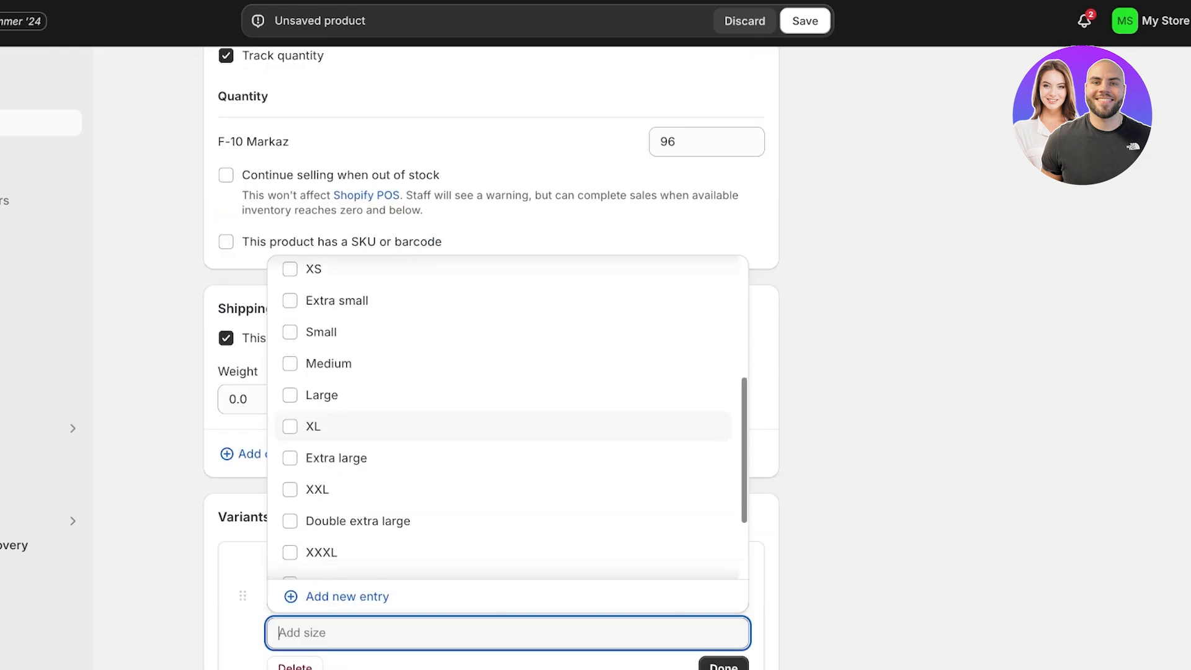
{"action": "scroll", "coordinate": [508, 416], "scroll_direction": "down", "scroll_amount": 10}
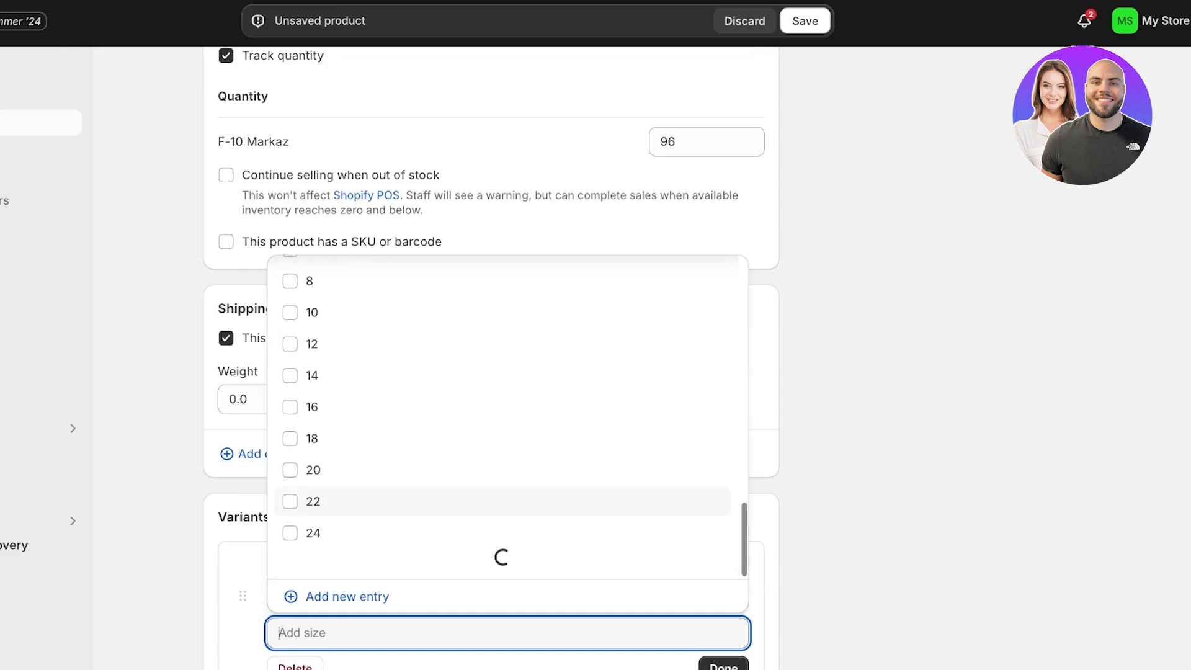
{"action": "scroll", "coordinate": [507, 496], "scroll_direction": "up", "scroll_amount": 15}
{"action": "scroll", "coordinate": [507, 460], "scroll_direction": "down", "scroll_amount": 15}
{"action": "scroll", "coordinate": [507, 459], "scroll_direction": "up", "scroll_amount": 15}
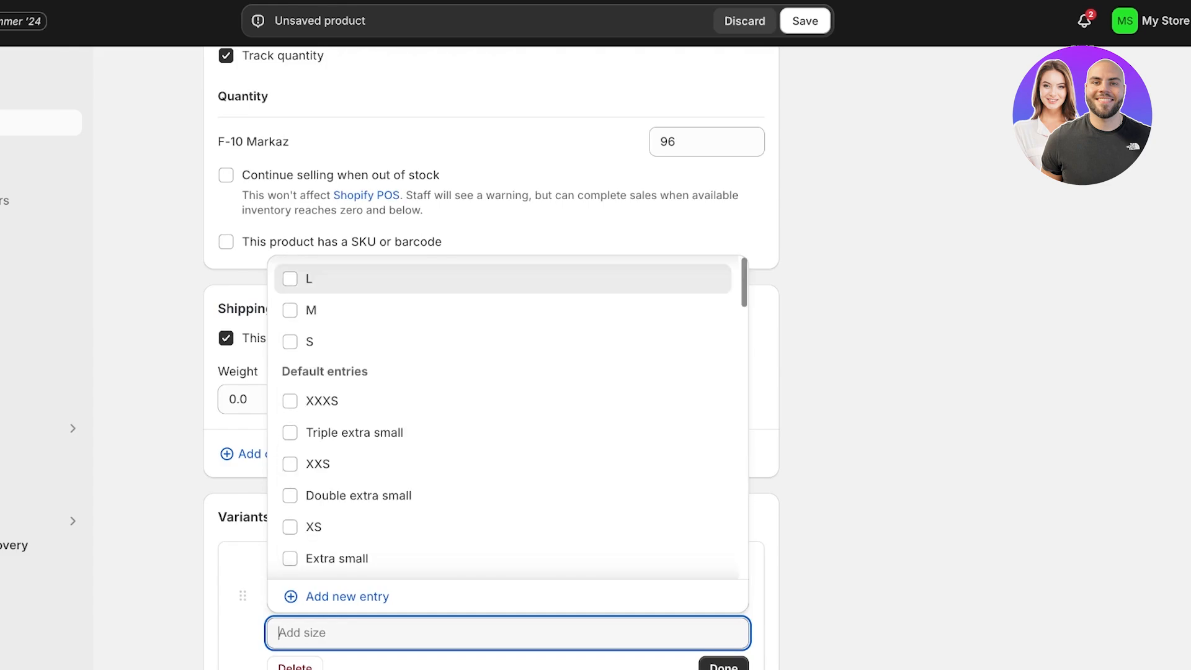
{"action": "left_click", "coordinate": [310, 341]}
{"action": "left_click", "coordinate": [311, 310]}
{"action": "left_click", "coordinate": [308, 278]}
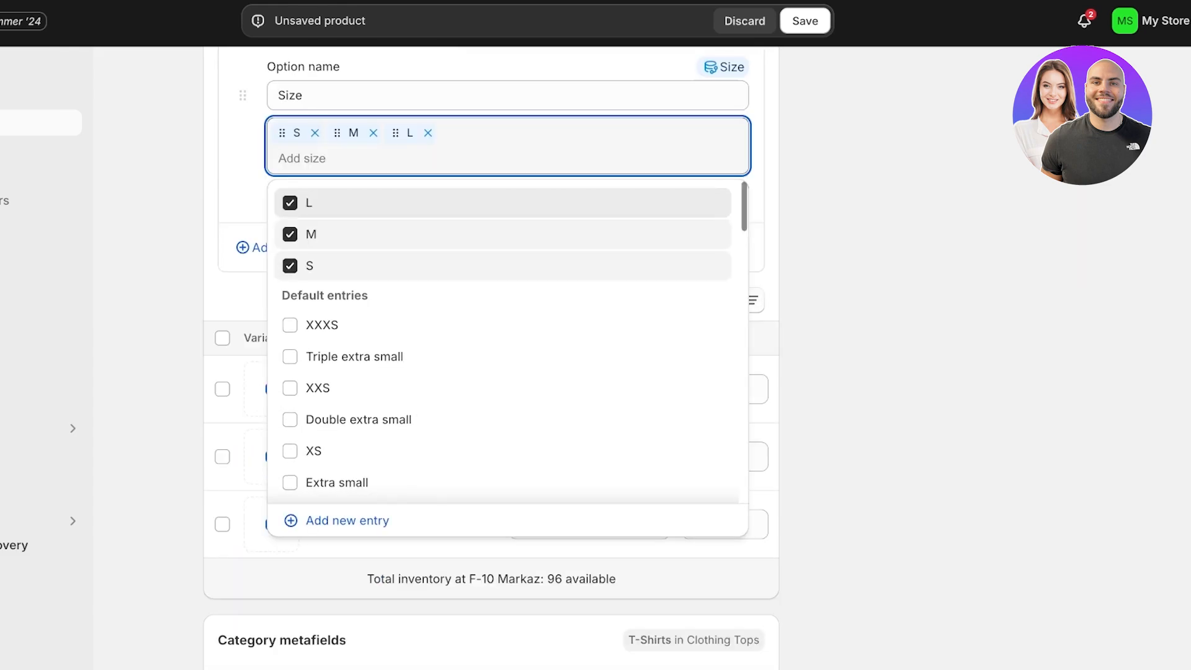
{"action": "left_click", "coordinate": [814, 299]}
{"action": "left_click", "coordinate": [724, 194]}
Set the available quantity to 222 for the M variant and 22 for the L variant
{"action": "scroll", "coordinate": [713, 338], "scroll_direction": "up", "scroll_amount": 3}
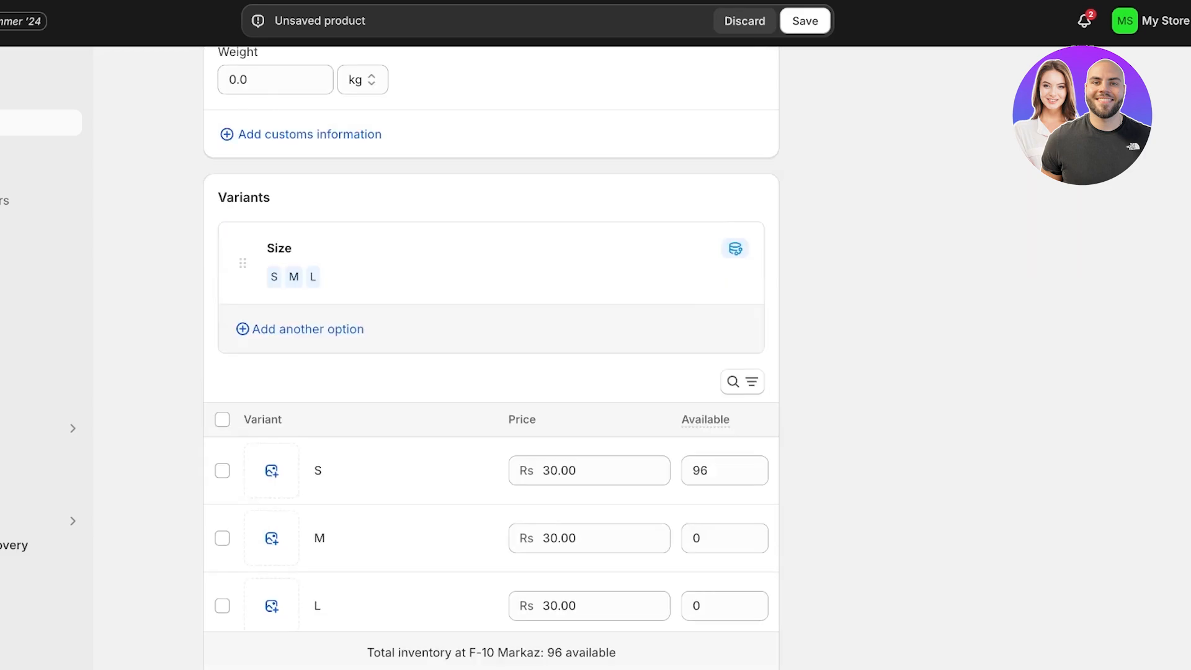
{"action": "scroll", "coordinate": [713, 365], "scroll_direction": "down", "scroll_amount": 3}
{"action": "left_click", "coordinate": [713, 364]}
{"action": "type", "text": "222"}
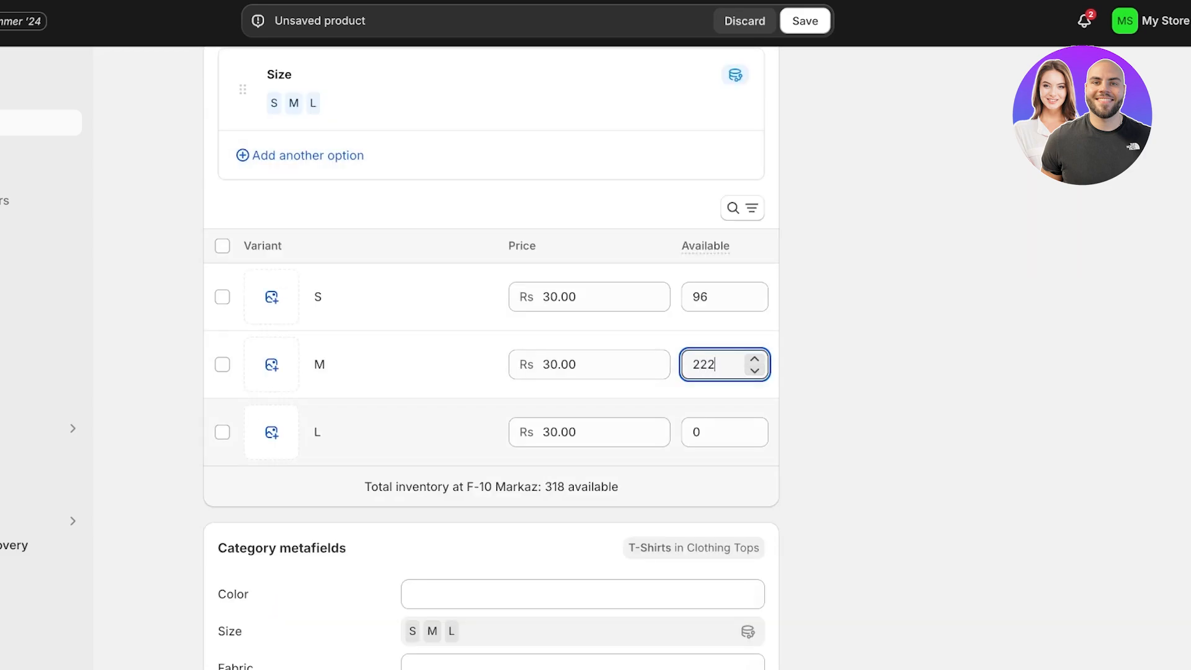
{"action": "left_click", "coordinate": [713, 433]}
{"action": "type", "text": "22"}
{"action": "left_click", "coordinate": [819, 421]}
Save the Mustard Cotton Tee product, including its remaining unsaved changes
{"action": "scroll", "coordinate": [818, 421], "scroll_direction": "down", "scroll_amount": 5}
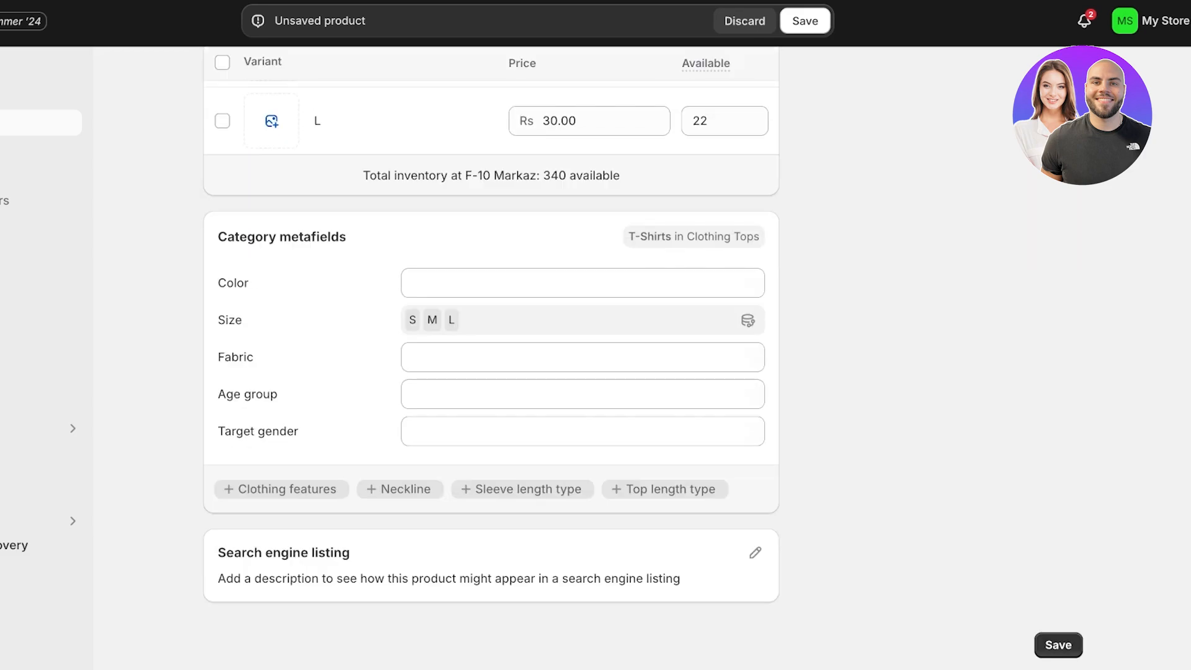
{"action": "key", "text": "ctrl+s"}
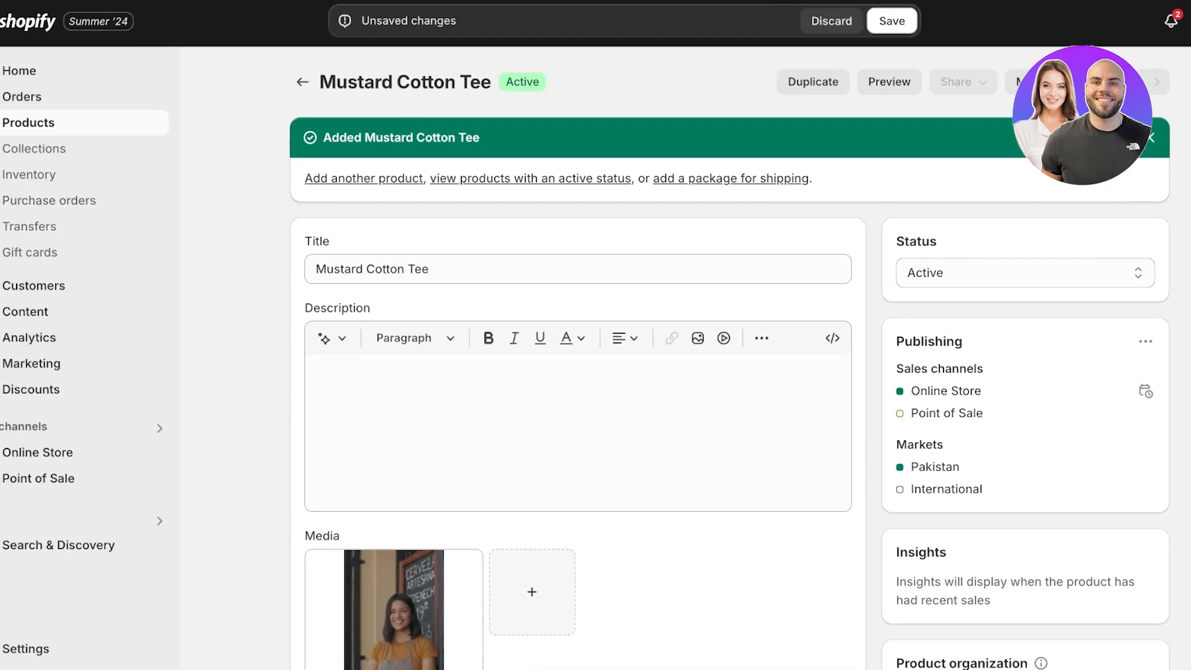
{"action": "left_click", "coordinate": [29, 122]}
{"action": "left_click", "coordinate": [892, 21]}
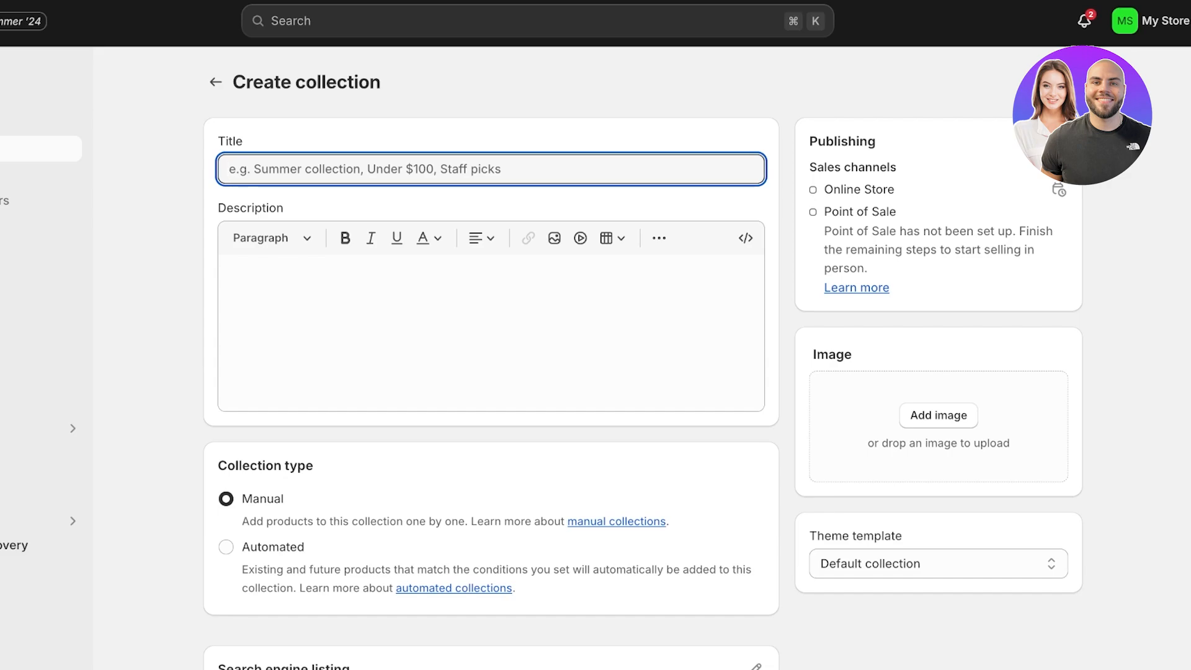
Title the new manual collection "Denim 24'" and save it
{"action": "type", "text": "W"}
{"action": "key", "text": "BackSpace"}
{"action": "type", "text": "Denim 24'"}
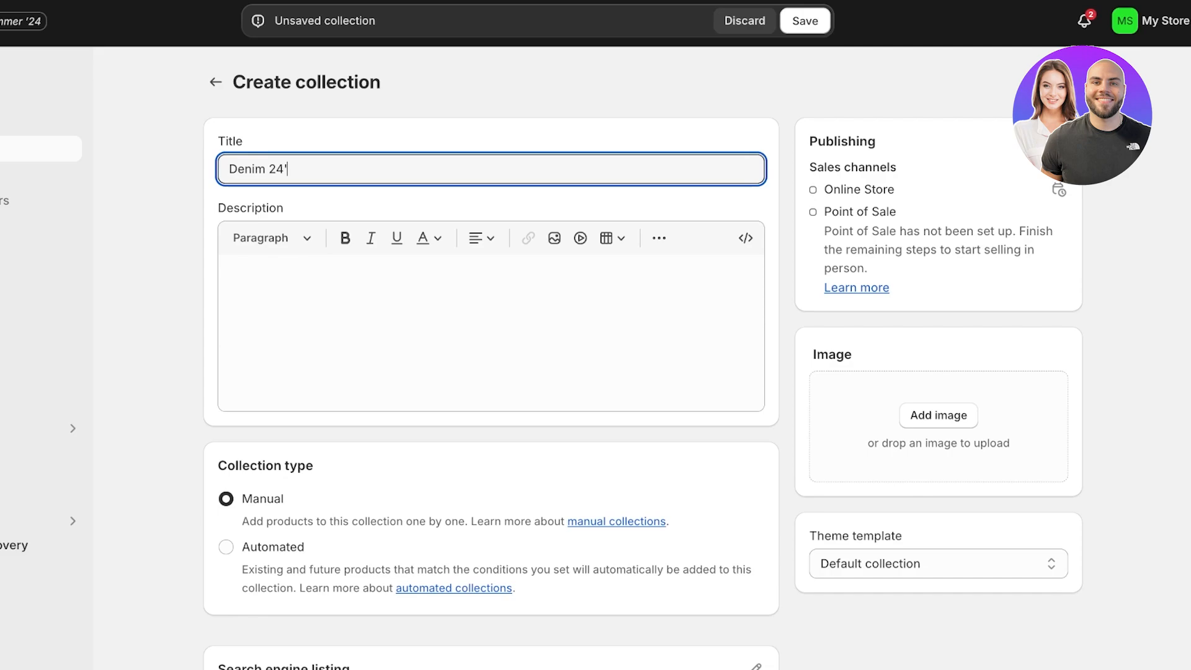
{"action": "scroll", "coordinate": [643, 363], "scroll_direction": "down", "scroll_amount": 1}
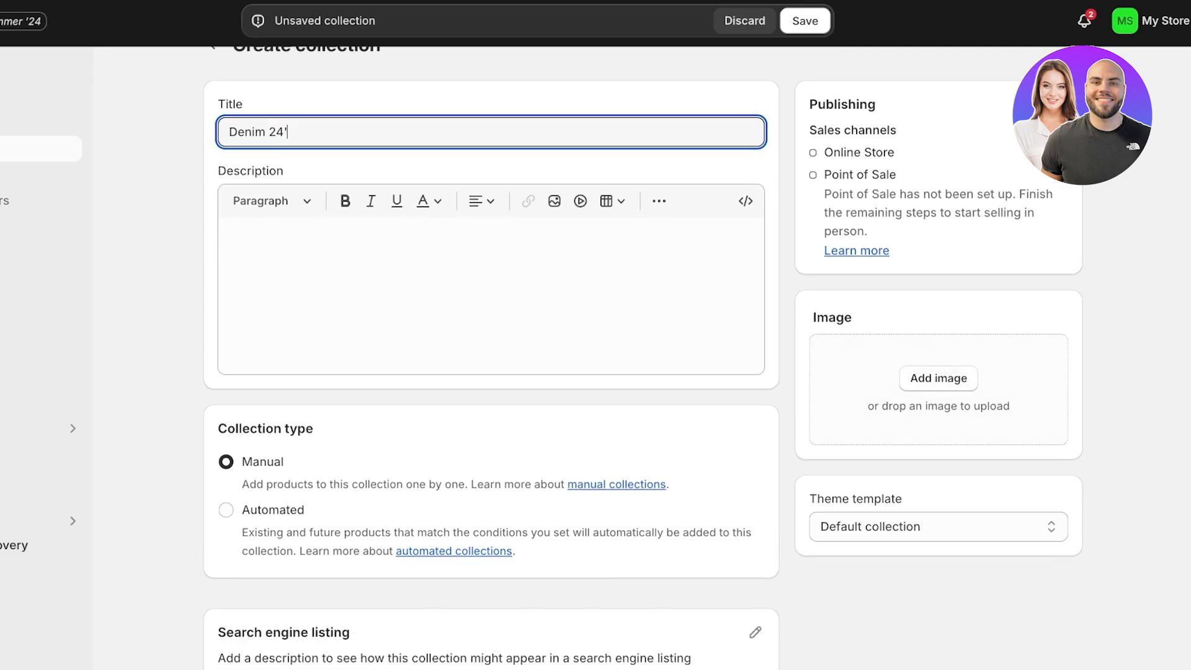
{"action": "scroll", "coordinate": [643, 363], "scroll_direction": "down", "scroll_amount": 2}
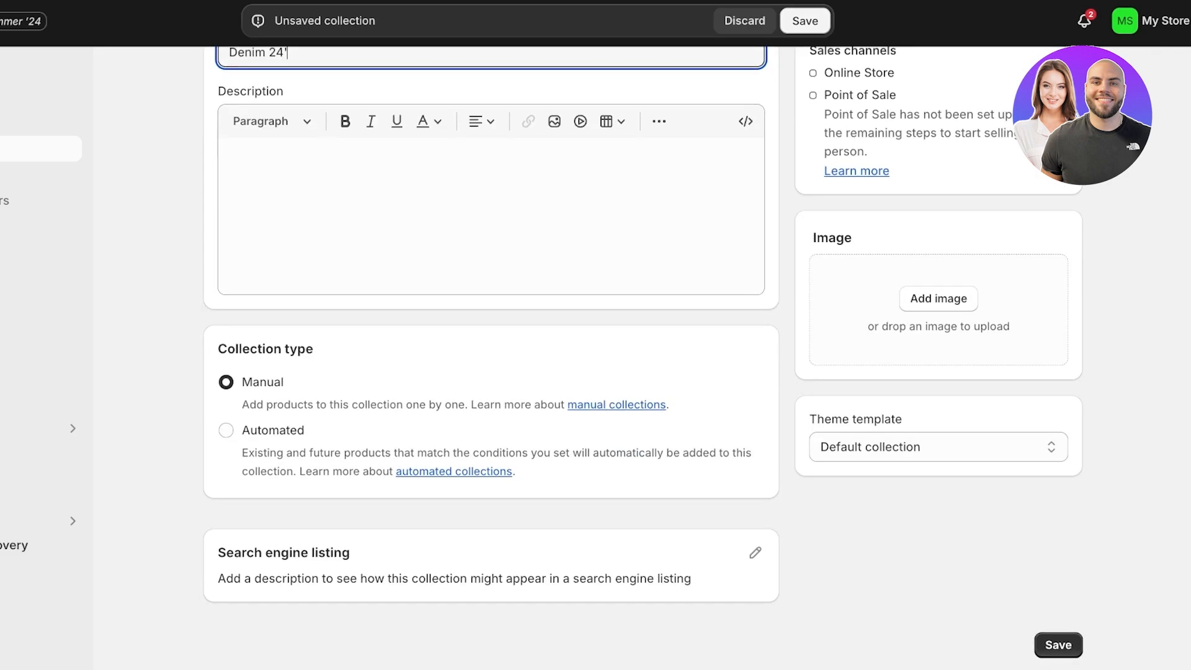
{"action": "left_click", "coordinate": [805, 21]}
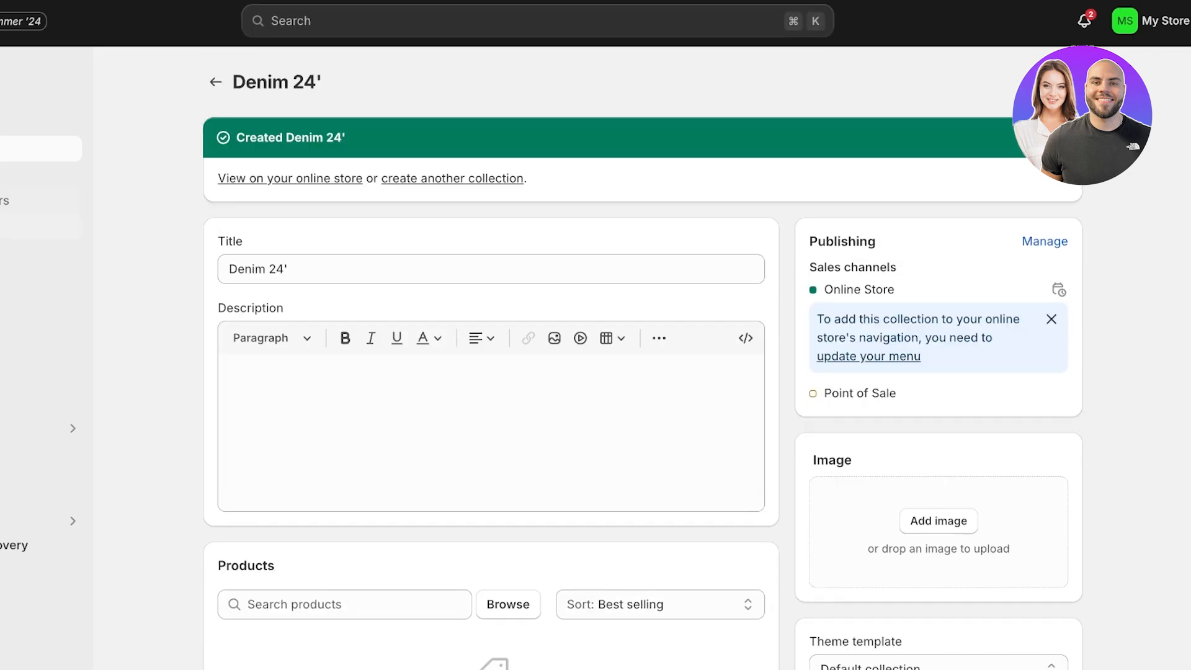
Create another manual collection titled "All Products" and save it
{"action": "left_click", "coordinate": [452, 178]}
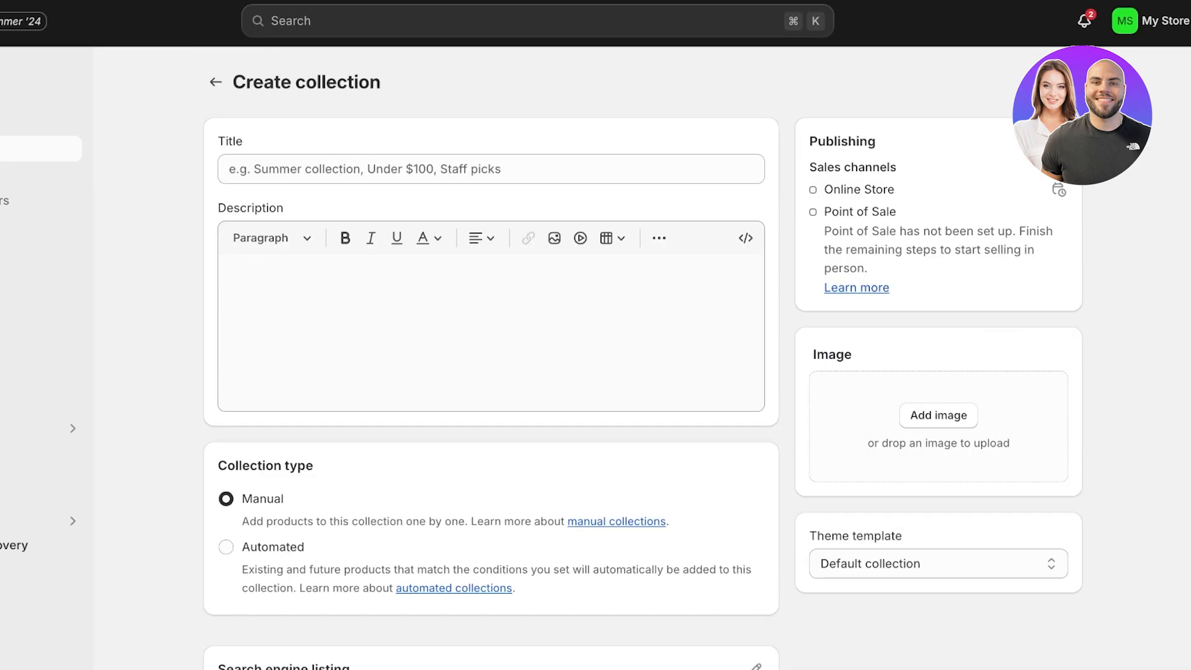
{"action": "left_click", "coordinate": [453, 169]}
{"action": "type", "text": "A"}
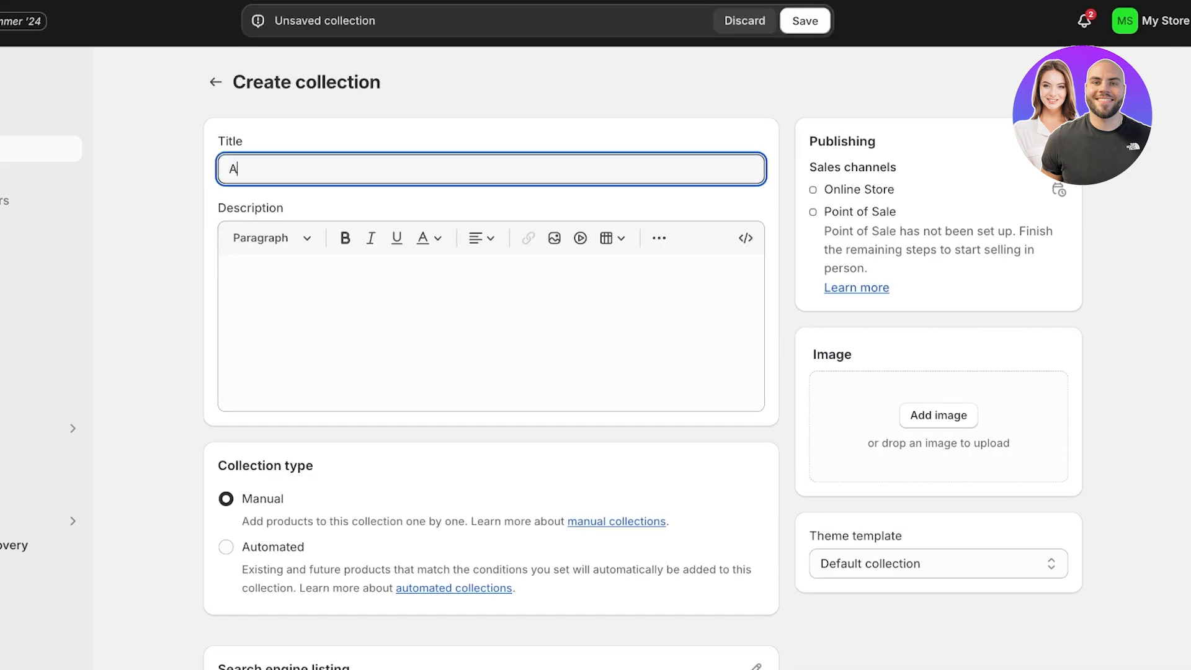
{"action": "type", "text": "ll Products"}
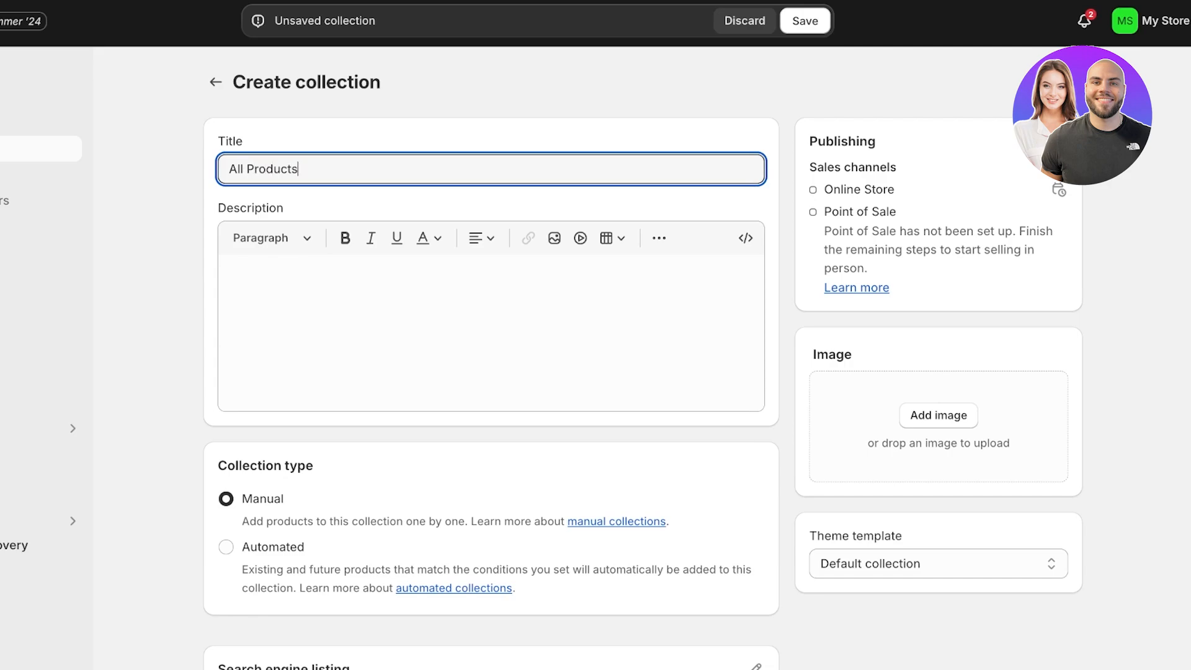
{"action": "key", "text": "ctrl+s"}
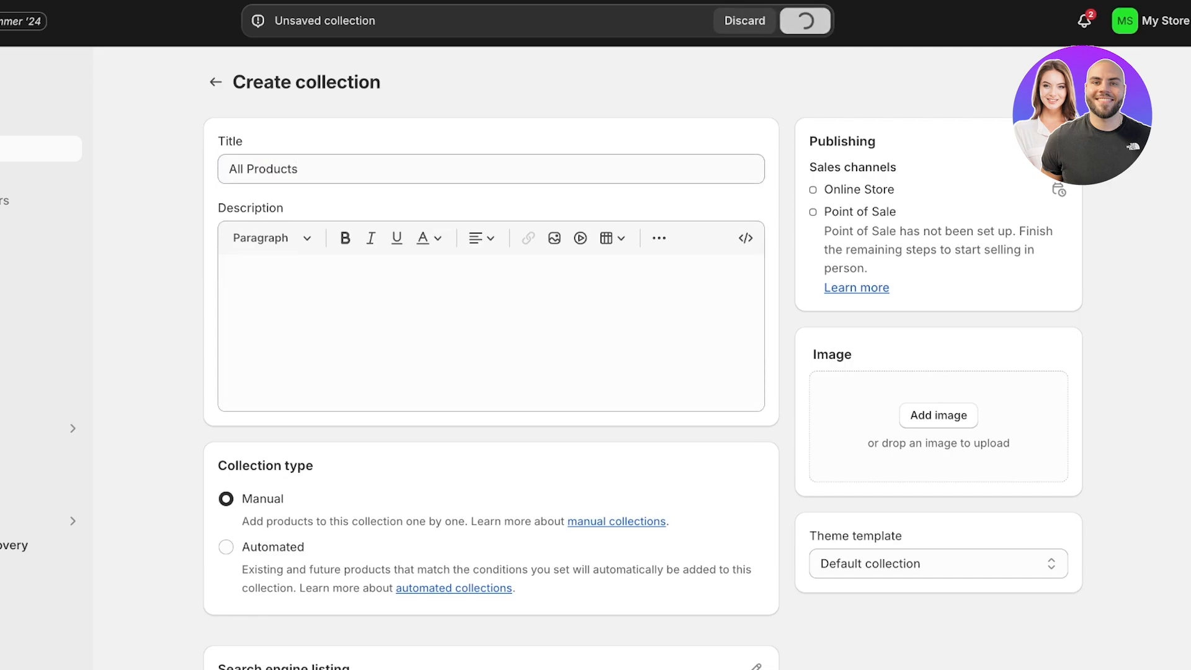
Rename the newly created All Products collection to "Summer 24'" and save the change
{"action": "left_click", "coordinate": [299, 268]}
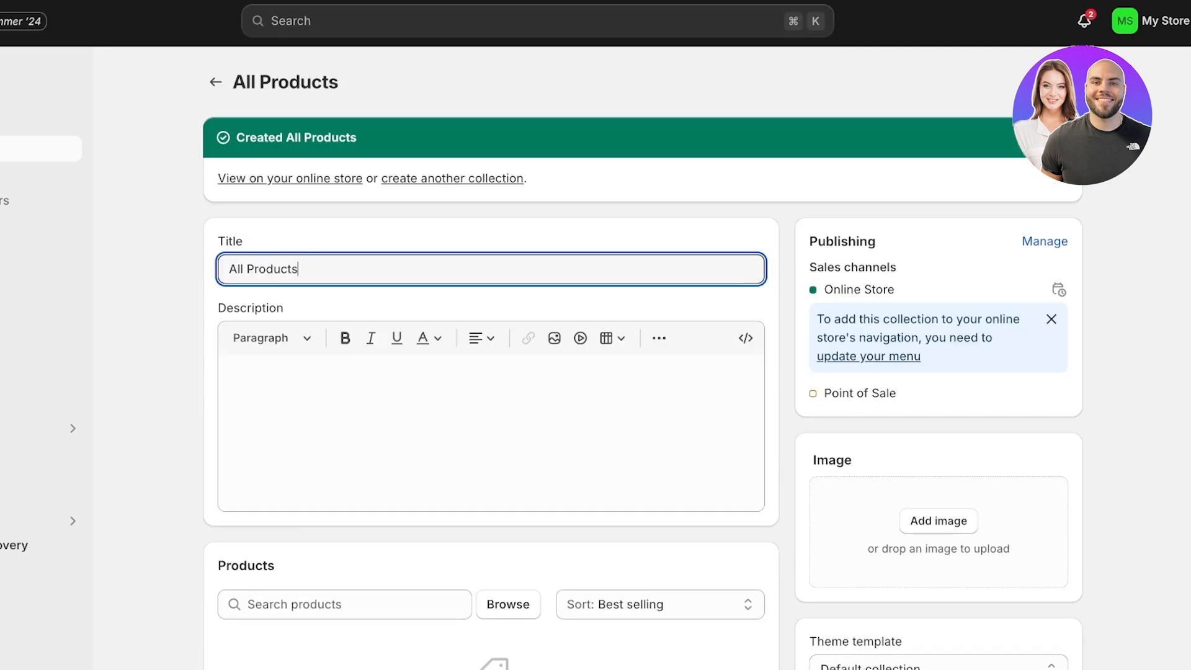
{"action": "key", "text": "super+a"}
{"action": "type", "text": "A"}
{"action": "key", "text": "BackSpace"}
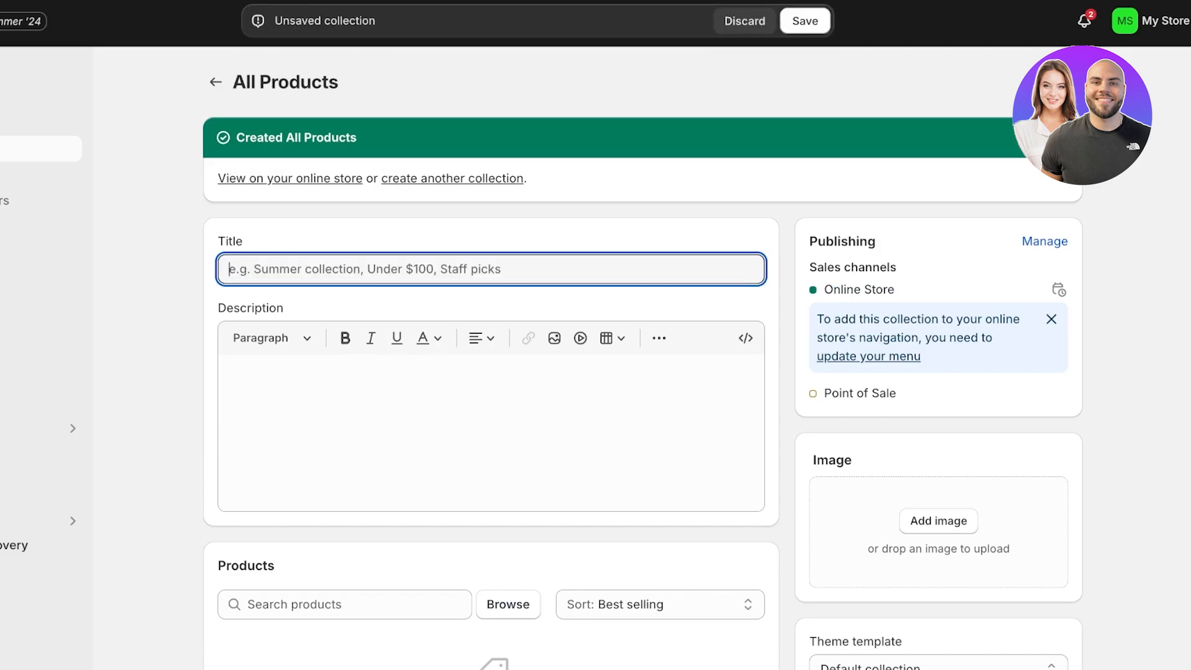
{"action": "type", "text": "Summer 2"}
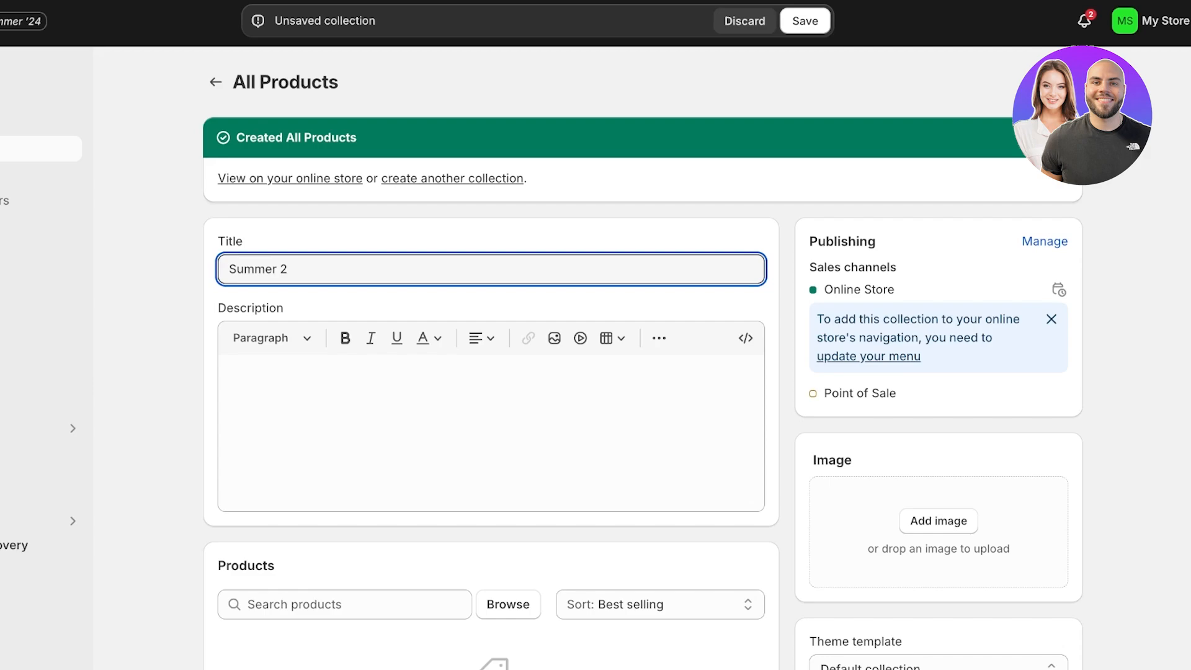
{"action": "type", "text": "4'"}
{"action": "key", "text": "Return"}
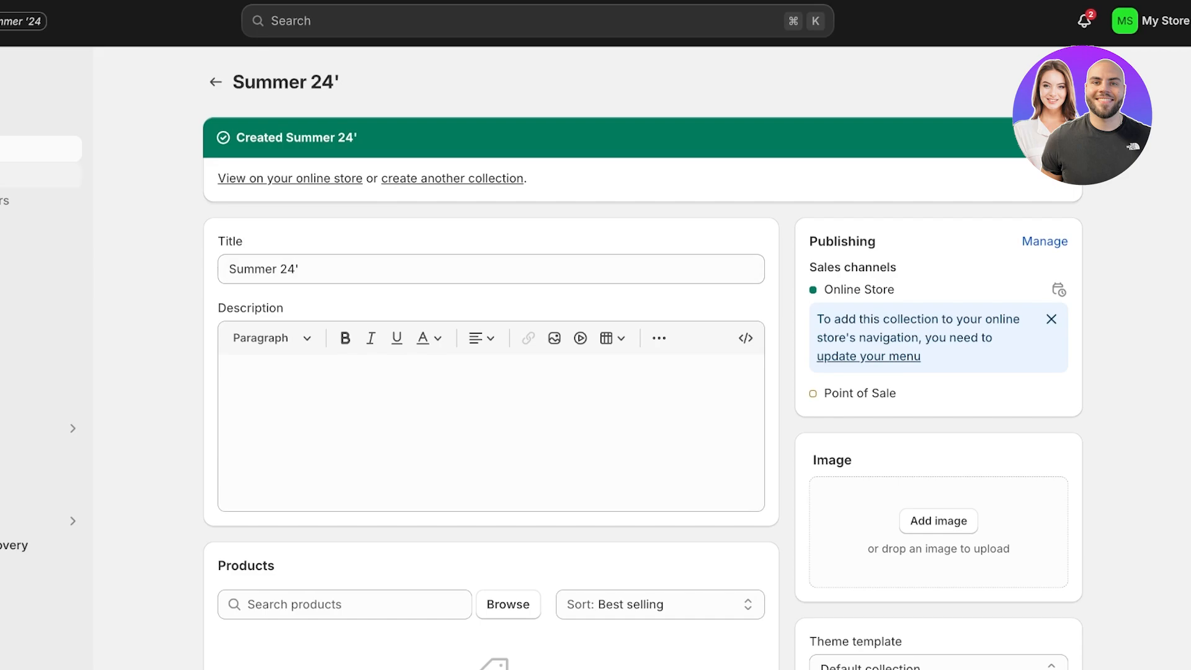
Return to the list of collections and delete the Home page collection
{"action": "left_click", "coordinate": [216, 82]}
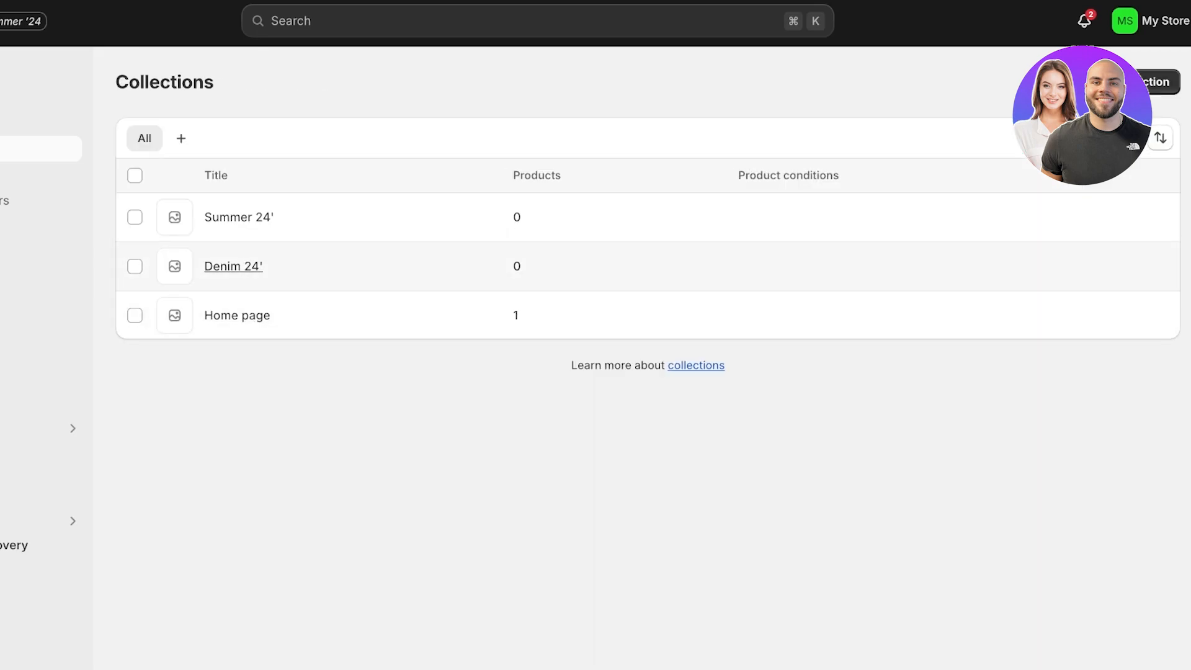
{"action": "left_click", "coordinate": [135, 315]}
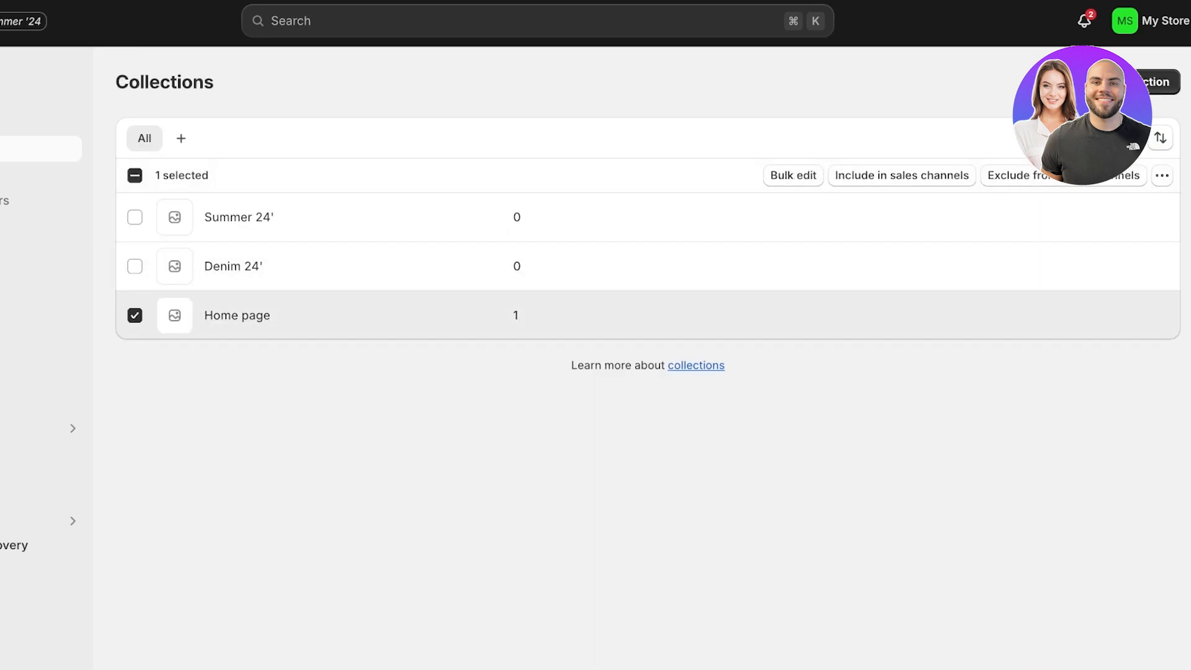
{"action": "left_click", "coordinate": [1162, 175]}
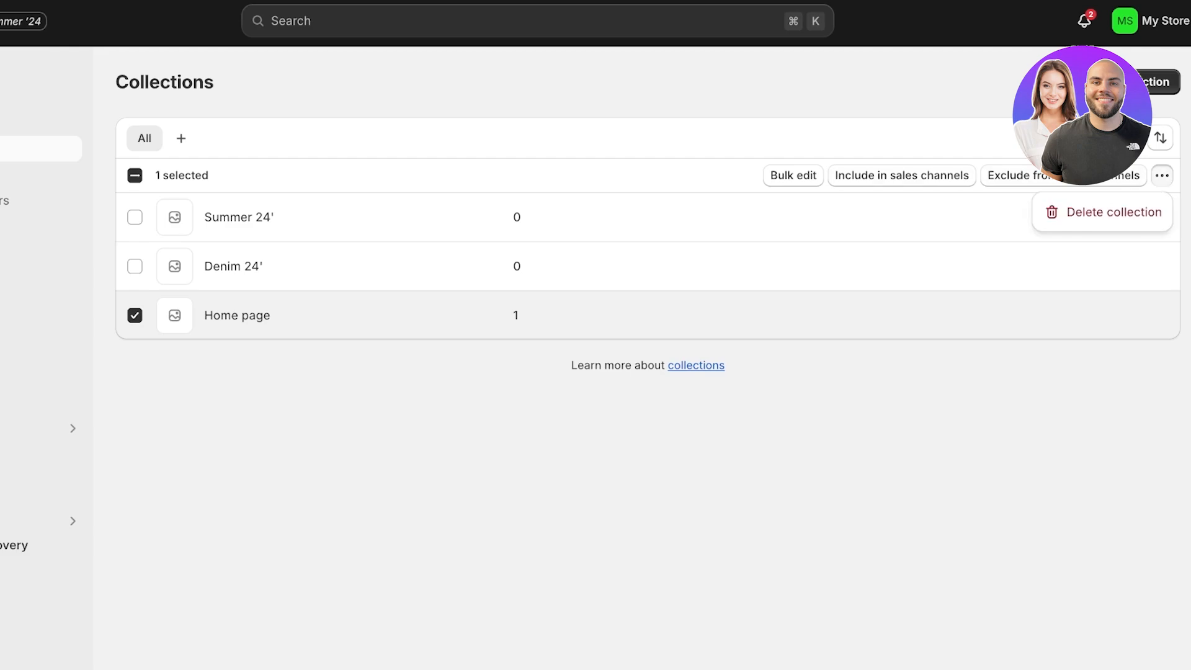
{"action": "left_click", "coordinate": [1114, 210]}
{"action": "left_click", "coordinate": [780, 383]}
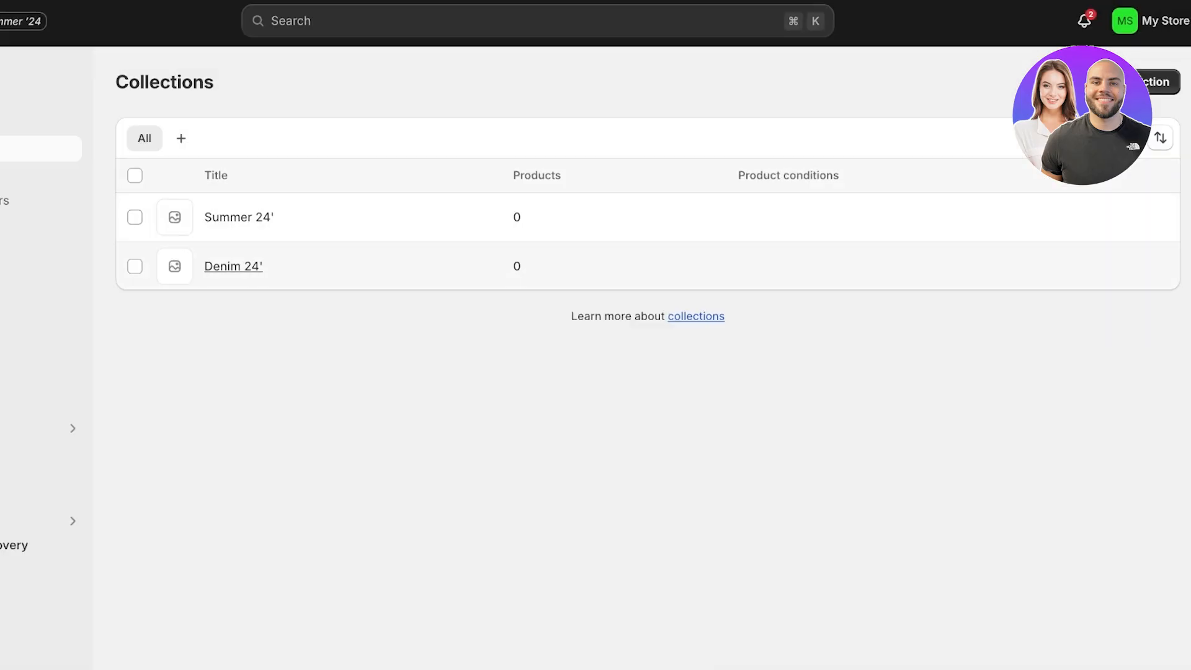
Add the products Sky Blue Denim and Navy Flared Jeans to the Denim 24' collection
{"action": "left_click", "coordinate": [234, 266]}
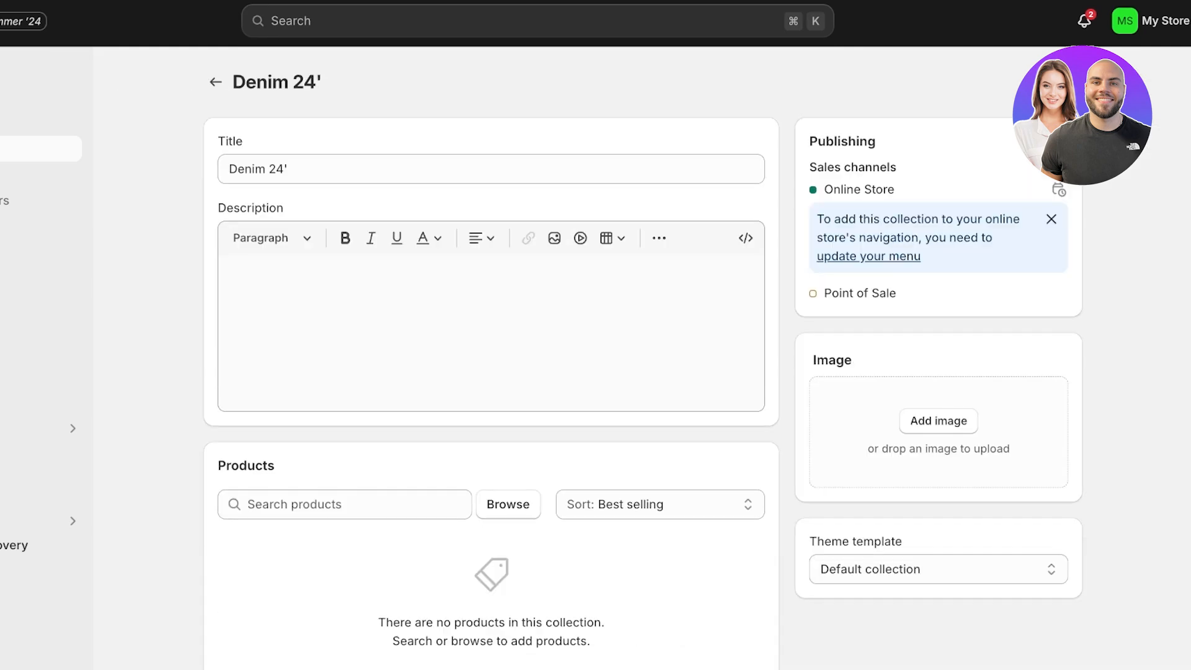
{"action": "scroll", "coordinate": [348, 434], "scroll_direction": "down", "scroll_amount": 3}
{"action": "left_click", "coordinate": [247, 337]}
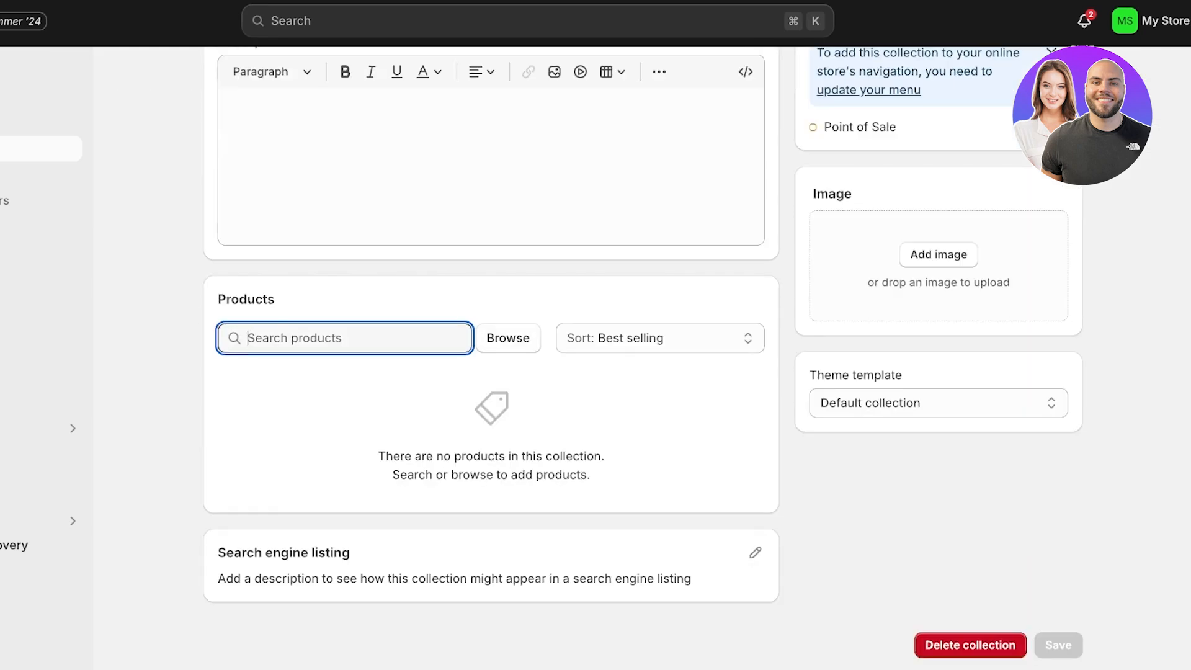
{"action": "left_click", "coordinate": [508, 337]}
{"action": "scroll", "coordinate": [508, 360], "scroll_direction": "down", "scroll_amount": 4}
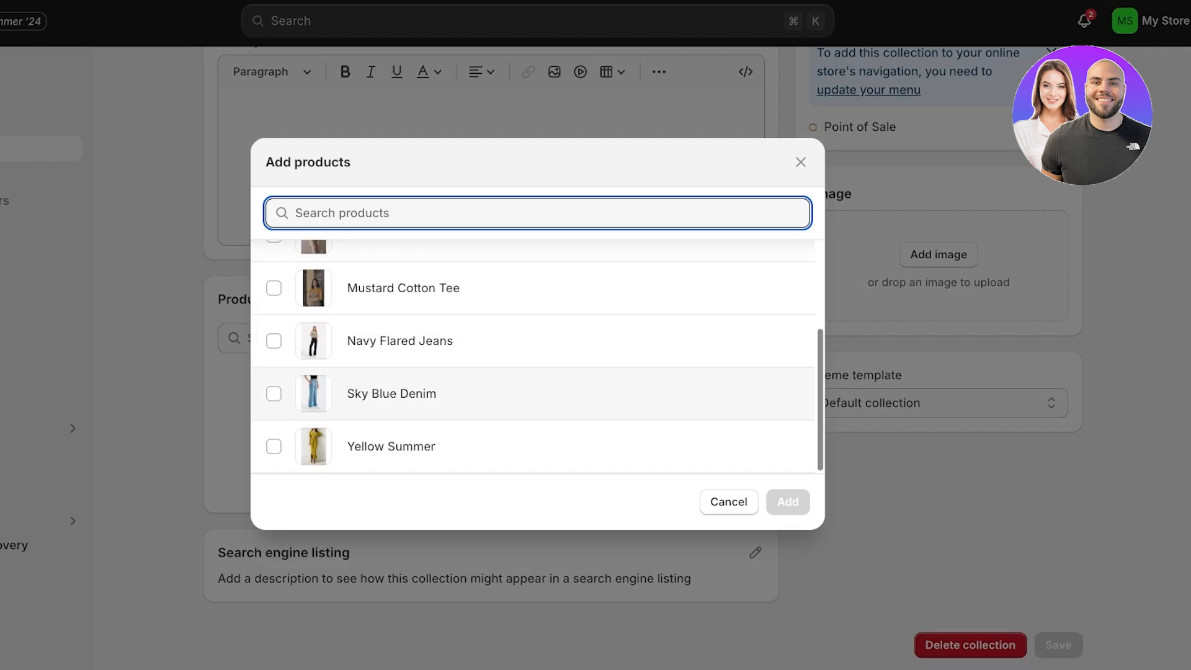
{"action": "left_click", "coordinate": [397, 393]}
{"action": "left_click", "coordinate": [397, 342]}
{"action": "scroll", "coordinate": [397, 384], "scroll_direction": "up", "scroll_amount": 4}
{"action": "left_click", "coordinate": [788, 501]}
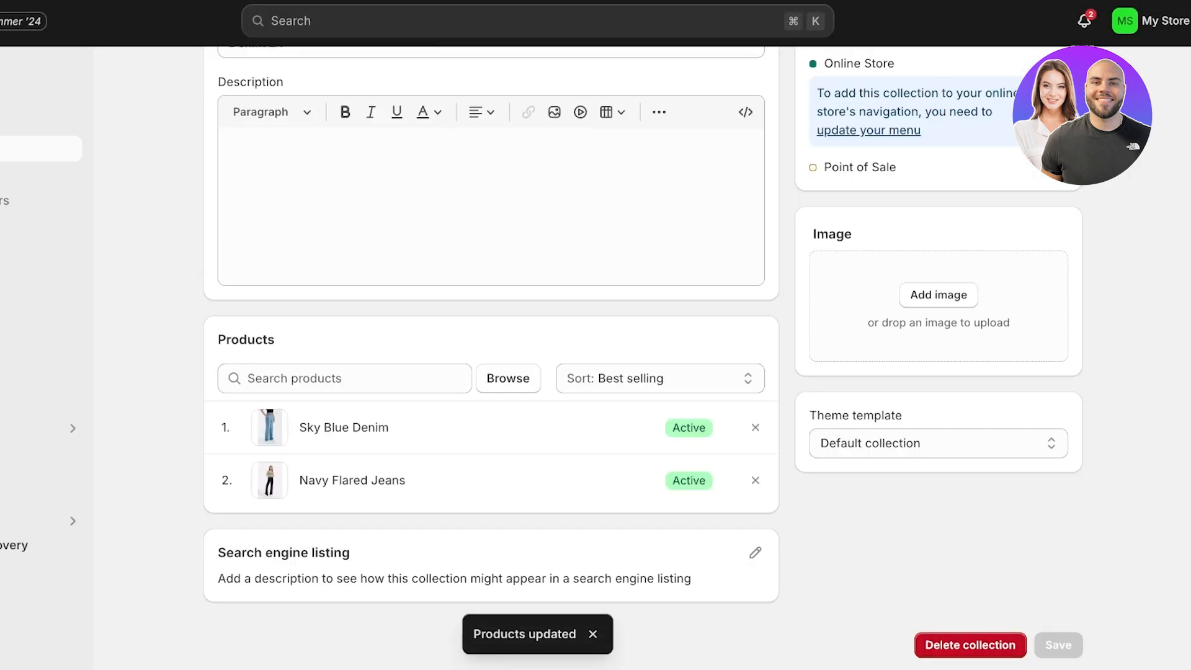
Add the products Linen Shirt, Mustard Cotton Tee and Yellow Summer to the Summer 24' collection
{"action": "scroll", "coordinate": [490, 347], "scroll_direction": "up", "scroll_amount": 2}
{"action": "left_click", "coordinate": [215, 81]}
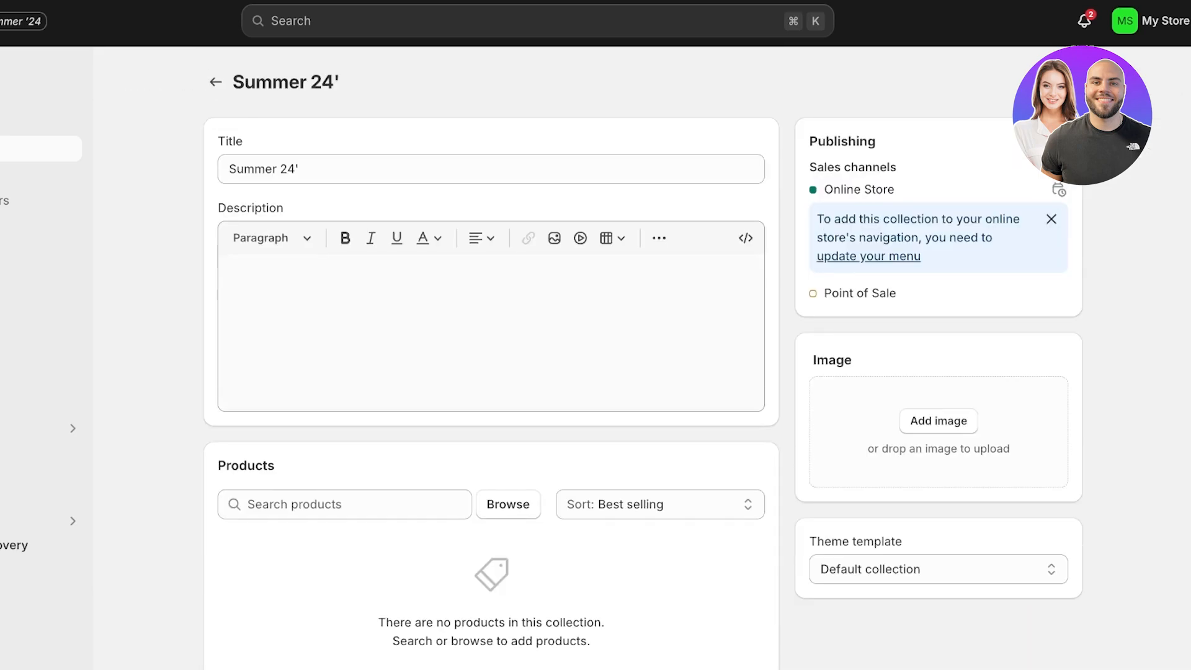
{"action": "scroll", "coordinate": [508, 347], "scroll_direction": "down", "scroll_amount": 3}
{"action": "left_click", "coordinate": [508, 338]}
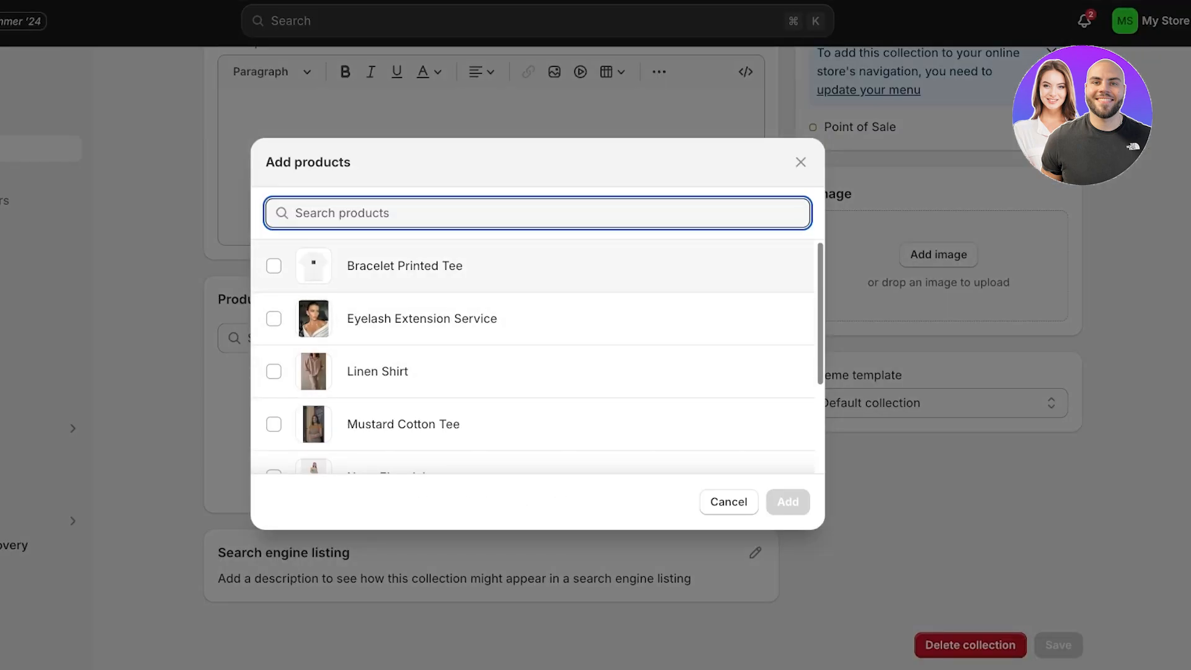
{"action": "left_click", "coordinate": [274, 371]}
{"action": "scroll", "coordinate": [534, 357], "scroll_direction": "down", "scroll_amount": 3}
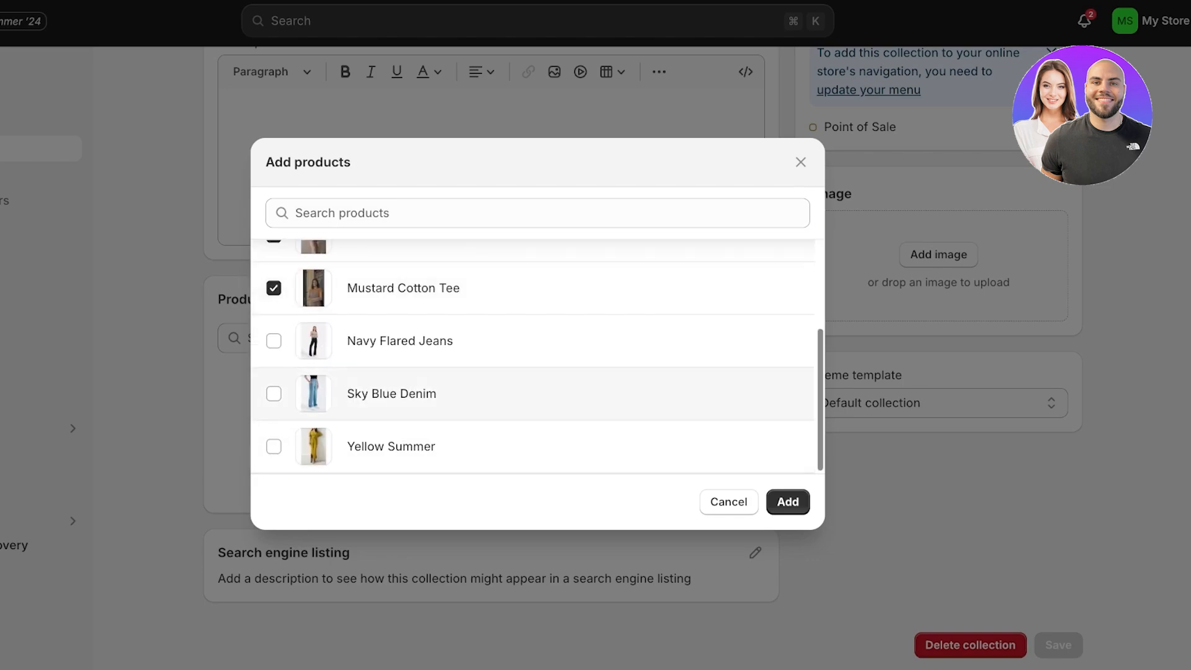
{"action": "scroll", "coordinate": [534, 372], "scroll_direction": "up", "scroll_amount": 4}
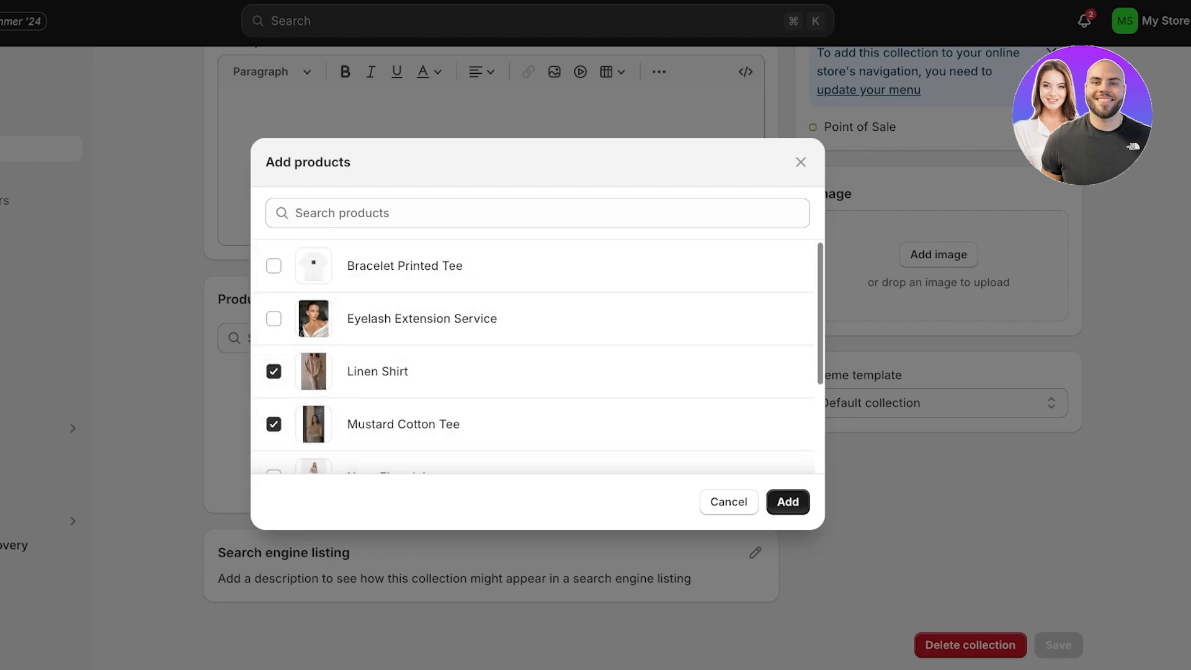
{"action": "left_click", "coordinate": [787, 501]}
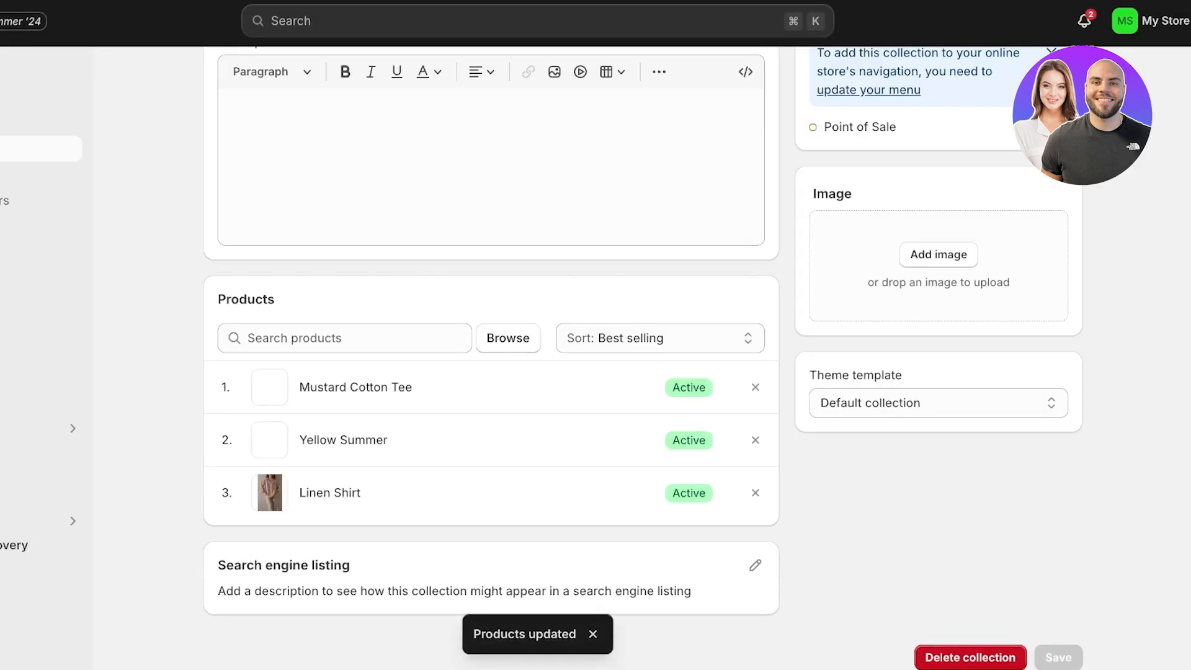
Create a third manual collection titled "All Products" alongside Summer 24' and Denim 24', and save it
{"action": "scroll", "coordinate": [643, 359], "scroll_direction": "up", "scroll_amount": 3}
{"action": "left_click", "coordinate": [215, 82]}
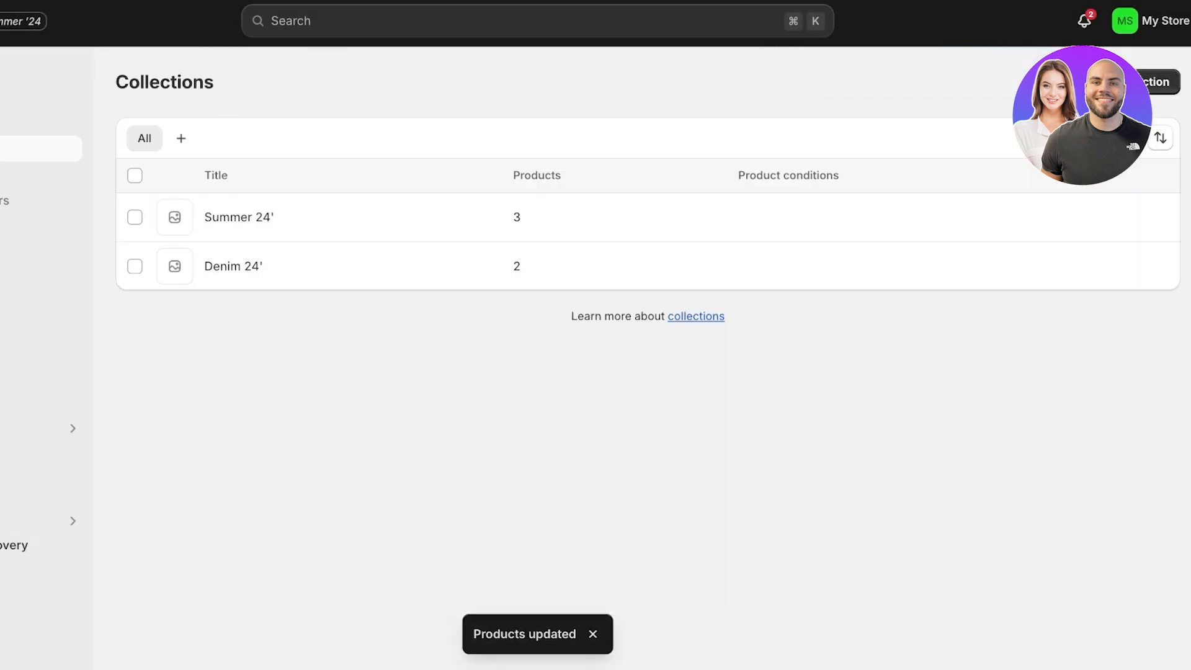
{"action": "left_click", "coordinate": [1142, 83]}
{"action": "left_click", "coordinate": [491, 168]}
{"action": "type", "text": "All Products"}
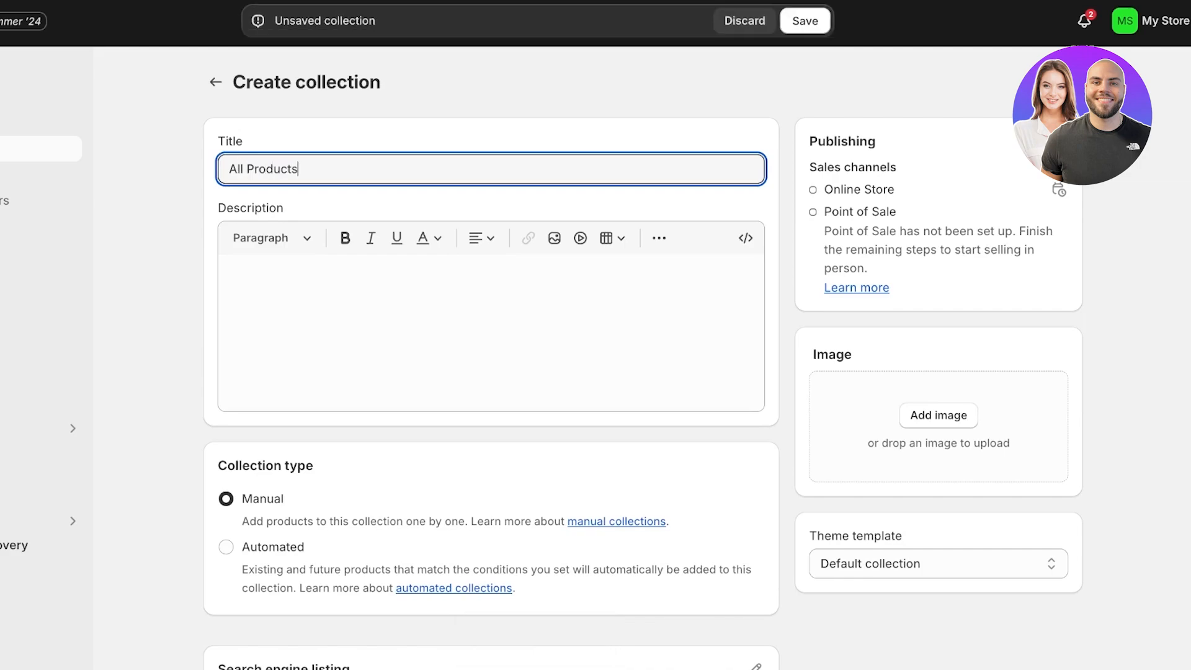
{"action": "scroll", "coordinate": [642, 358], "scroll_direction": "down", "scroll_amount": 2}
{"action": "left_click", "coordinate": [1058, 645]}
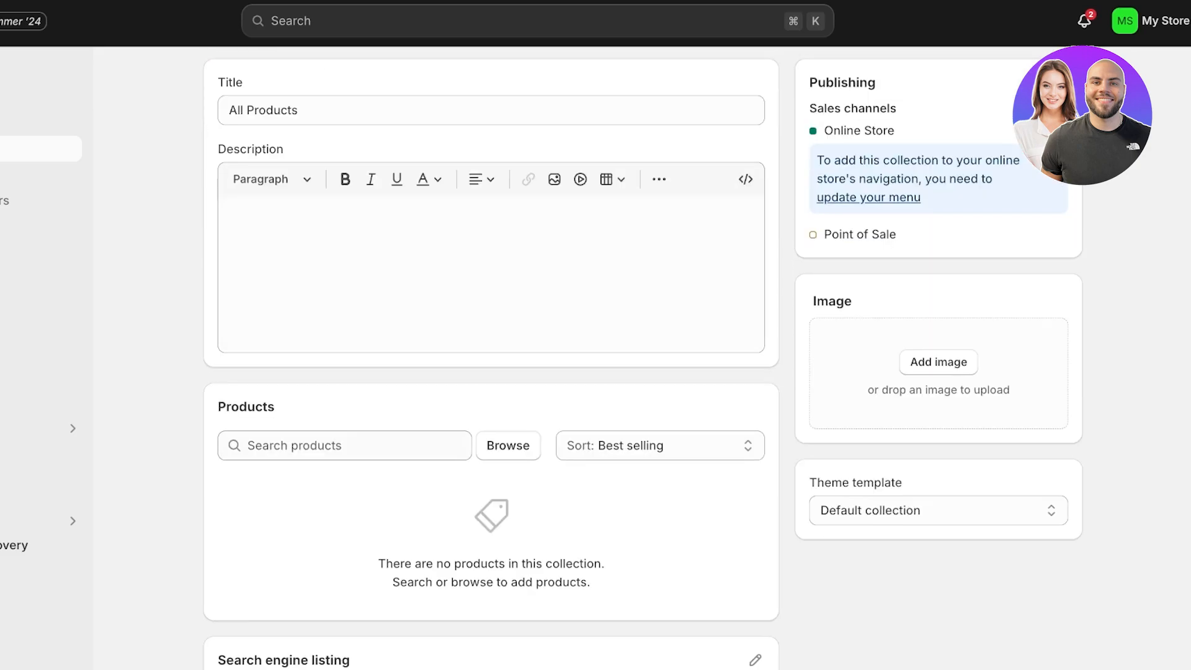
Add all seven store products, from Bracelet Printed Tee through Yellow Summer, to the All Products collection
{"action": "left_click", "coordinate": [508, 445]}
{"action": "left_click", "coordinate": [273, 266]}
{"action": "left_click", "coordinate": [274, 372]}
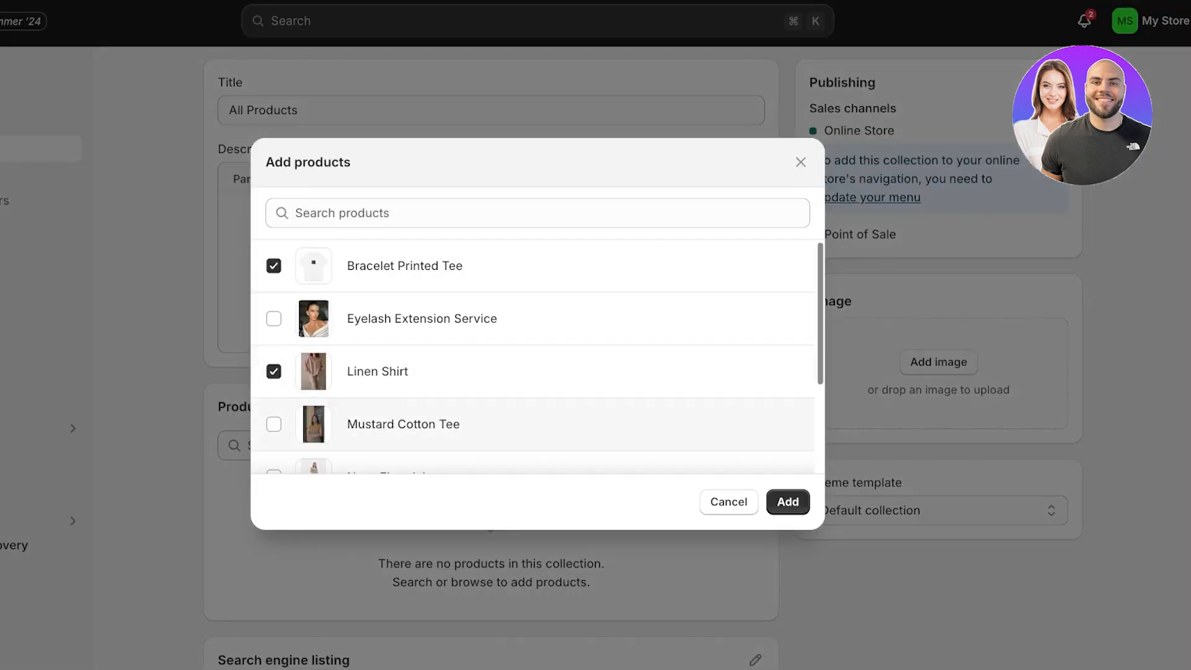
{"action": "left_click", "coordinate": [274, 319]}
{"action": "scroll", "coordinate": [533, 357], "scroll_direction": "down", "scroll_amount": 3}
{"action": "left_click", "coordinate": [273, 288]}
{"action": "left_click", "coordinate": [274, 446]}
{"action": "left_click", "coordinate": [274, 341]}
{"action": "left_click", "coordinate": [274, 393]}
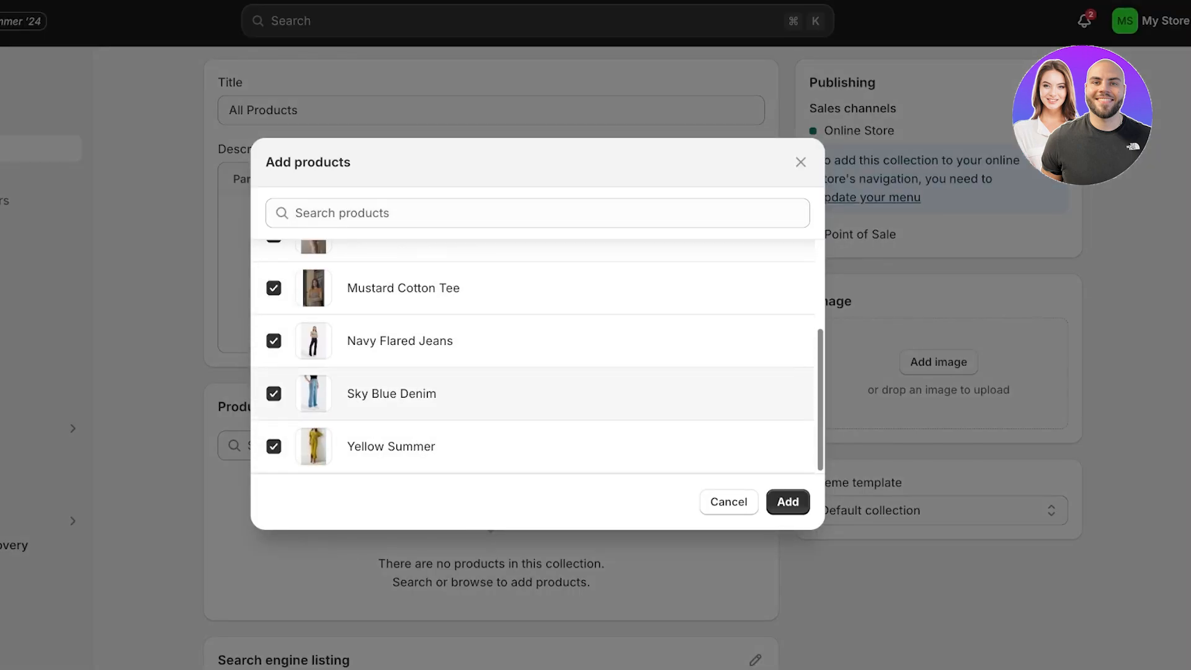
{"action": "left_click", "coordinate": [788, 501]}
{"action": "scroll", "coordinate": [788, 501], "scroll_direction": "down", "scroll_amount": 5}
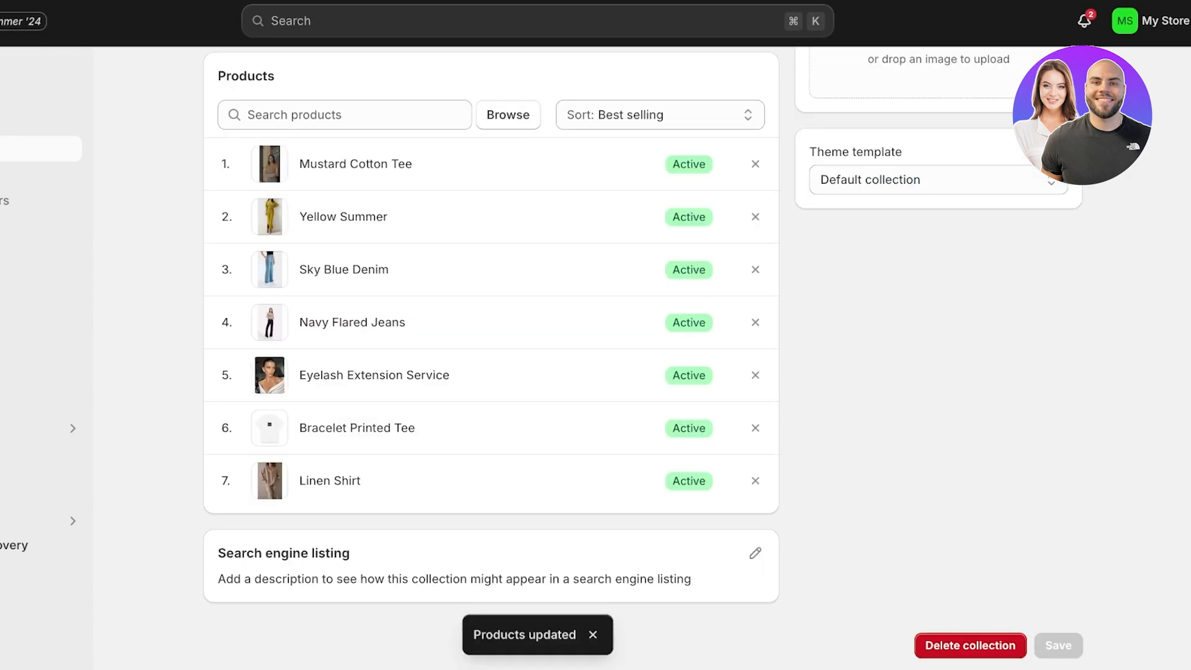
{"action": "scroll", "coordinate": [621, 476], "scroll_direction": "up", "scroll_amount": 3}
{"action": "scroll", "coordinate": [620, 476], "scroll_direction": "up", "scroll_amount": 5}
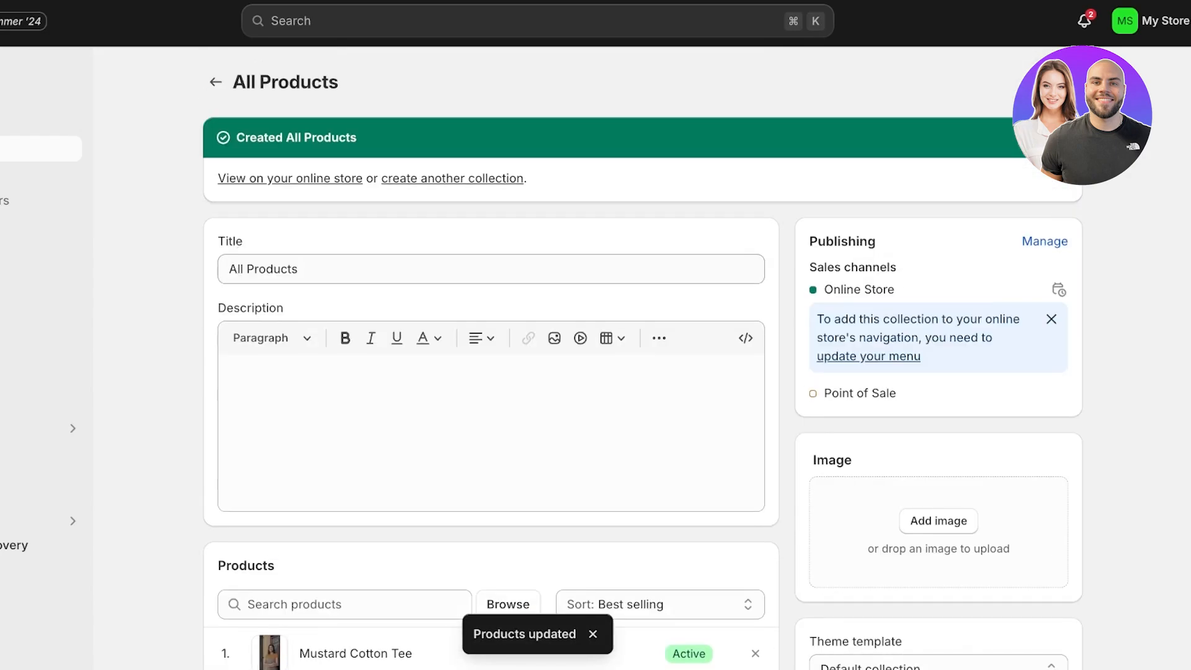
Leave the collection and open the online store's current Dawn theme for customization
{"action": "left_click", "coordinate": [215, 82]}
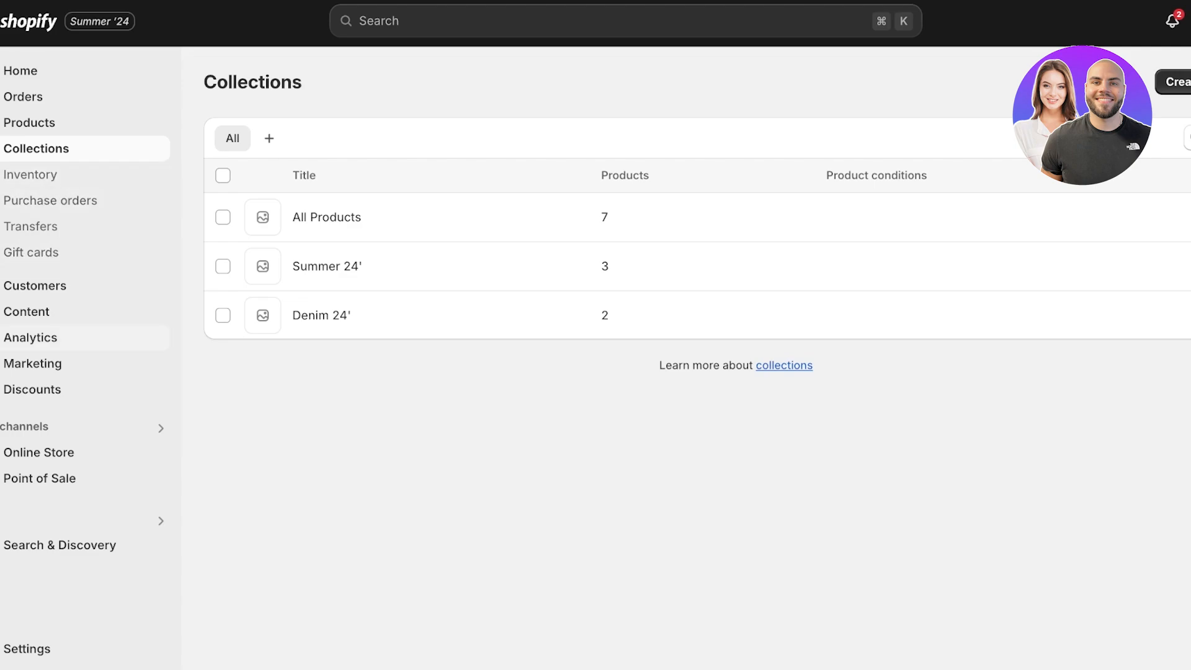
{"action": "left_click", "coordinate": [39, 452]}
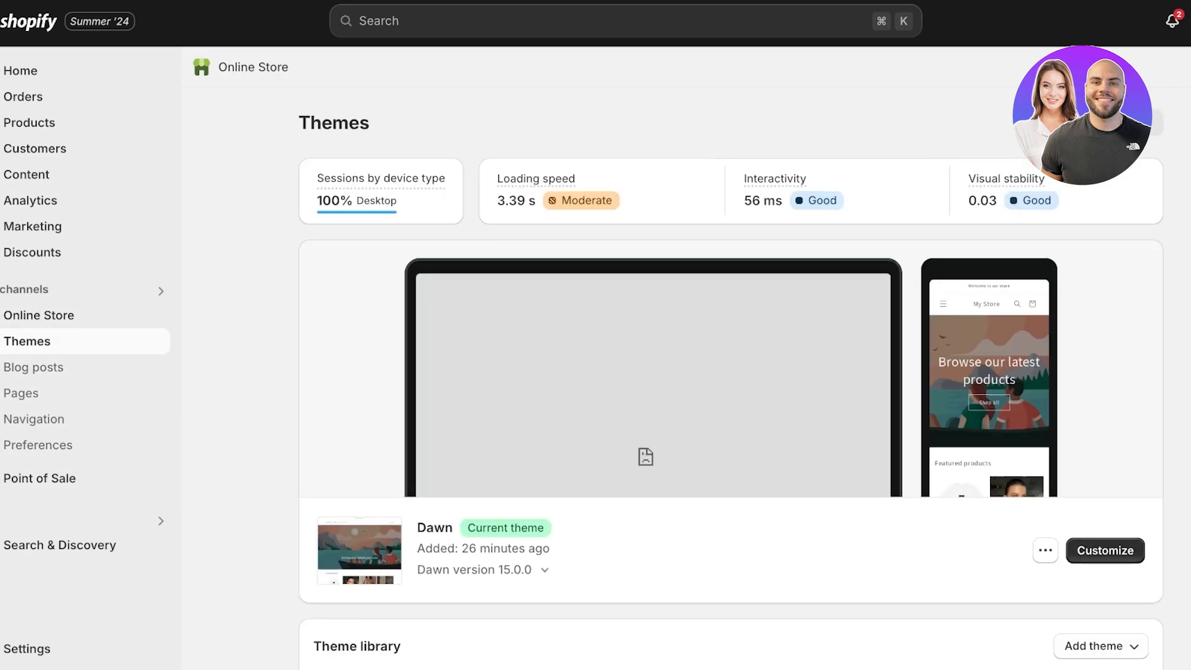
{"action": "left_click", "coordinate": [1105, 551]}
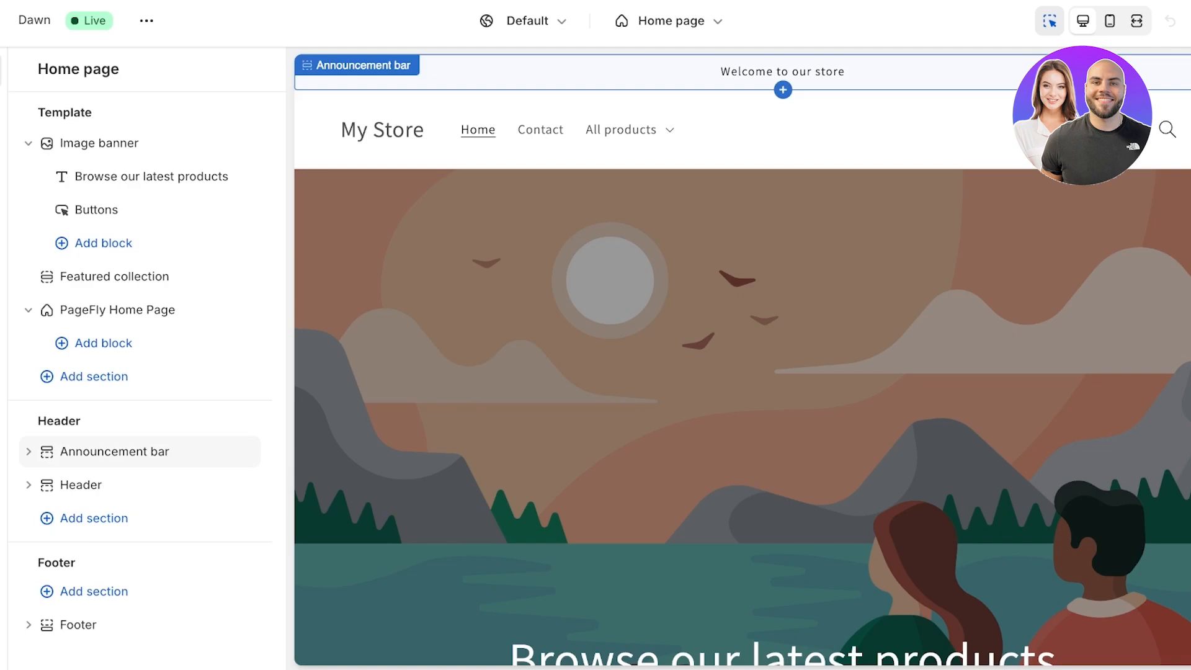
Set the desktop logo position of the theme's Header section to Top center and look through its remaining settings
{"action": "left_click", "coordinate": [80, 484]}
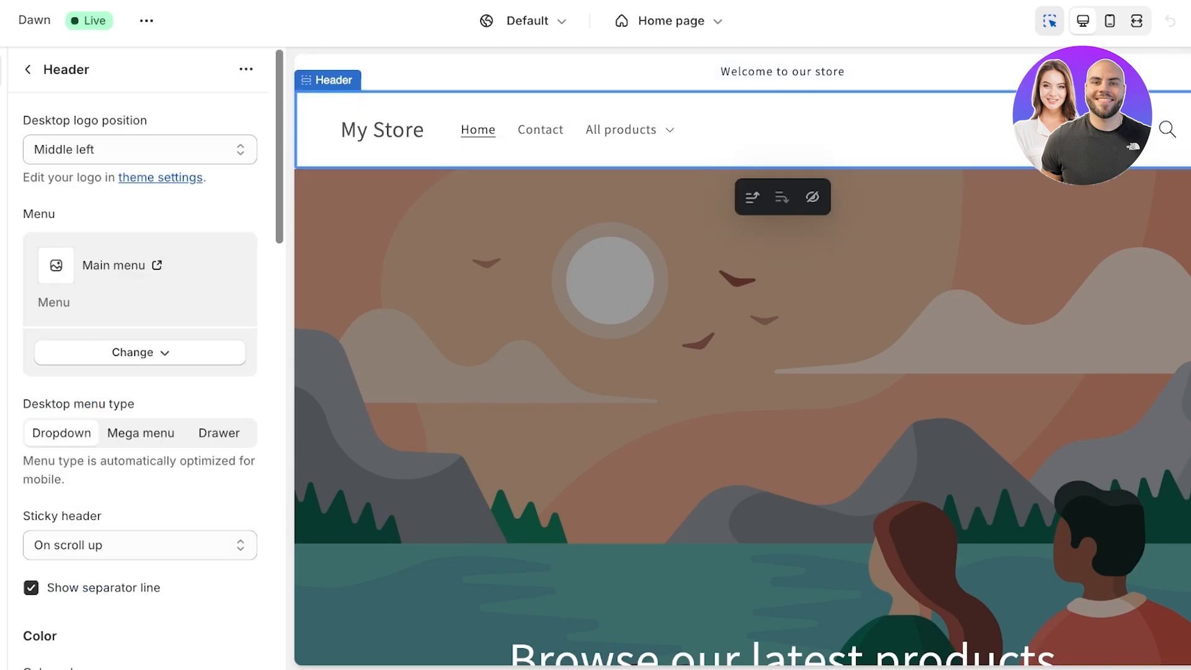
{"action": "left_click", "coordinate": [140, 149]}
{"action": "left_click", "coordinate": [74, 191]}
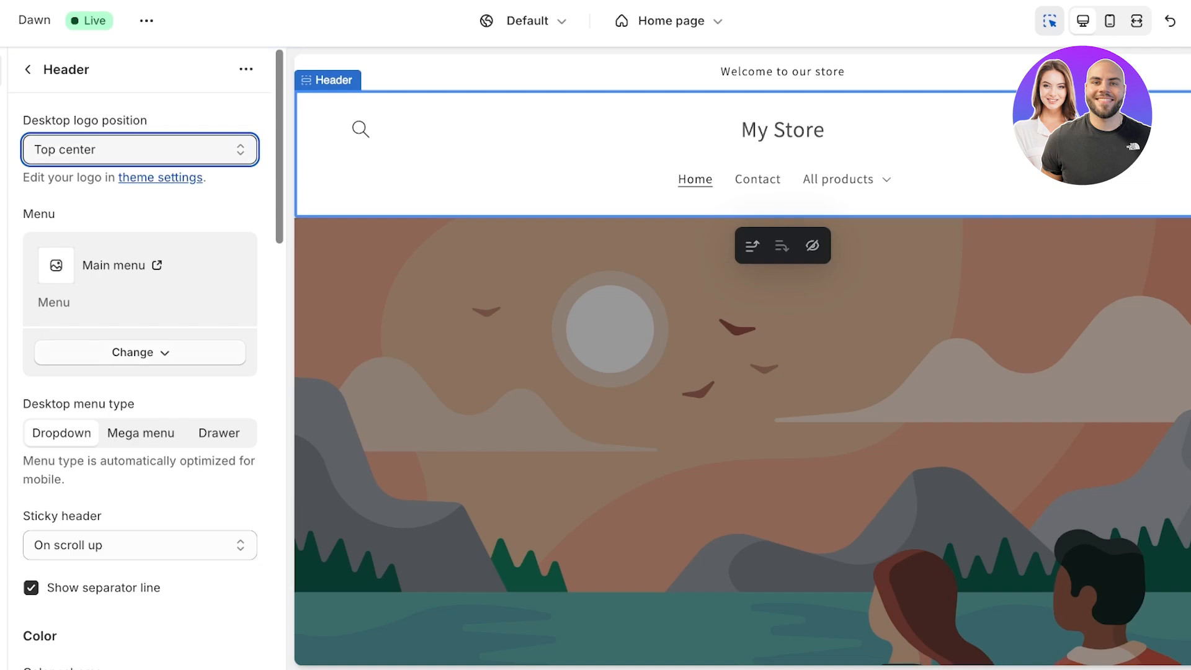
{"action": "scroll", "coordinate": [139, 372], "scroll_direction": "down", "scroll_amount": 2}
{"action": "scroll", "coordinate": [140, 372], "scroll_direction": "down", "scroll_amount": 1}
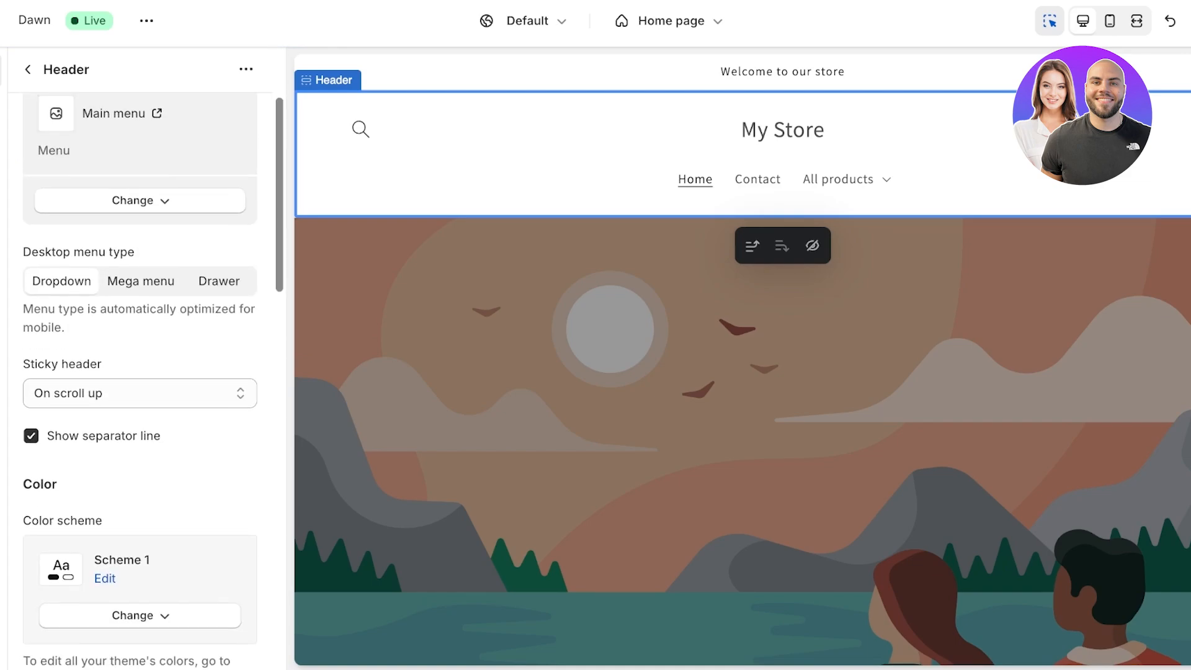
{"action": "scroll", "coordinate": [743, 359], "scroll_direction": "down", "scroll_amount": 5}
{"action": "scroll", "coordinate": [742, 359], "scroll_direction": "up", "scroll_amount": 5}
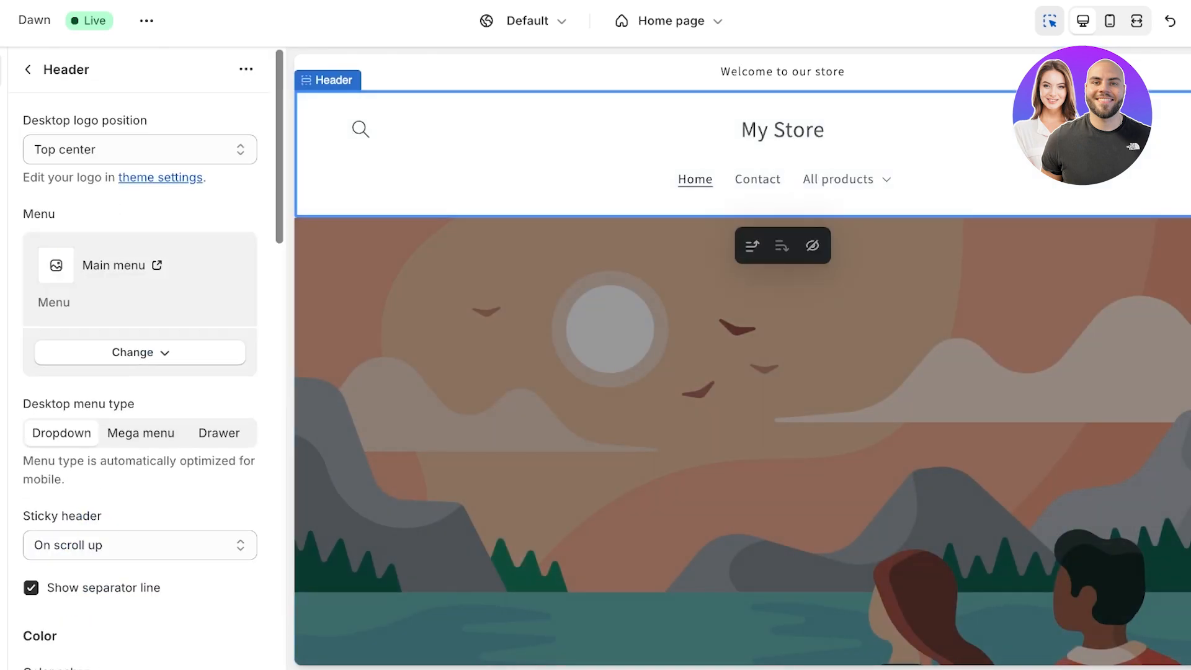
Look through the colors of Scheme 1 used by the Header section and close the scheme editor
{"action": "scroll", "coordinate": [147, 372], "scroll_direction": "down", "scroll_amount": 5}
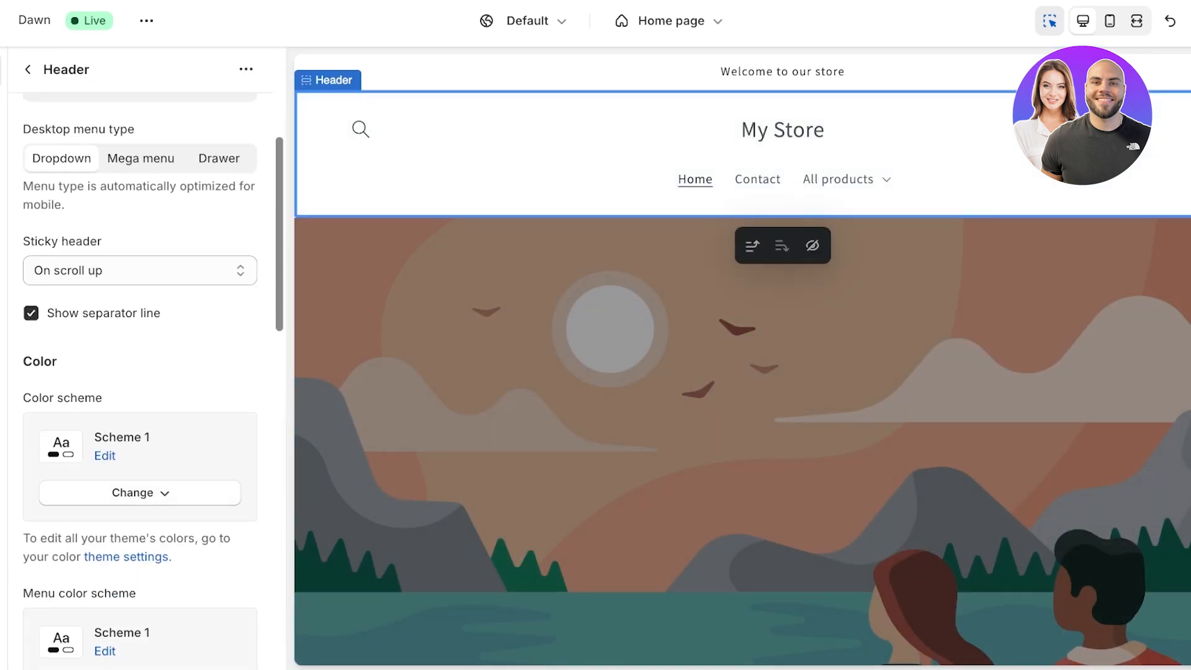
{"action": "left_click", "coordinate": [105, 456]}
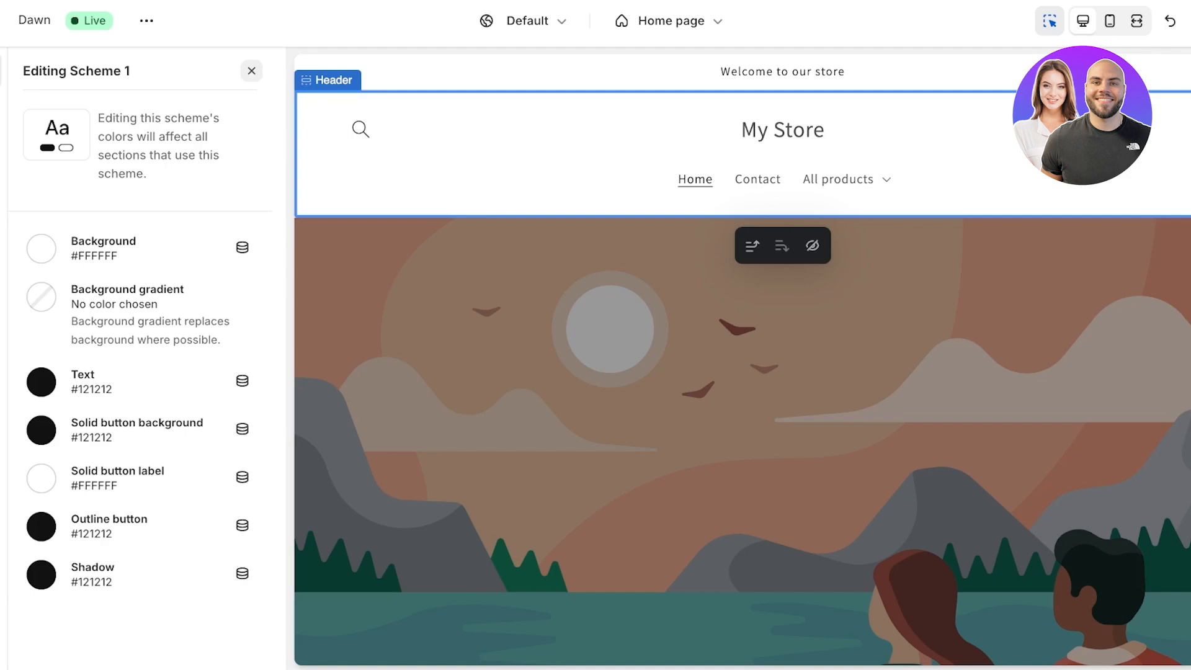
{"action": "left_click", "coordinate": [251, 71]}
Set the Header section's bottom margin to 8 px and its top padding to 8 px
{"action": "scroll", "coordinate": [147, 372], "scroll_direction": "down", "scroll_amount": 13}
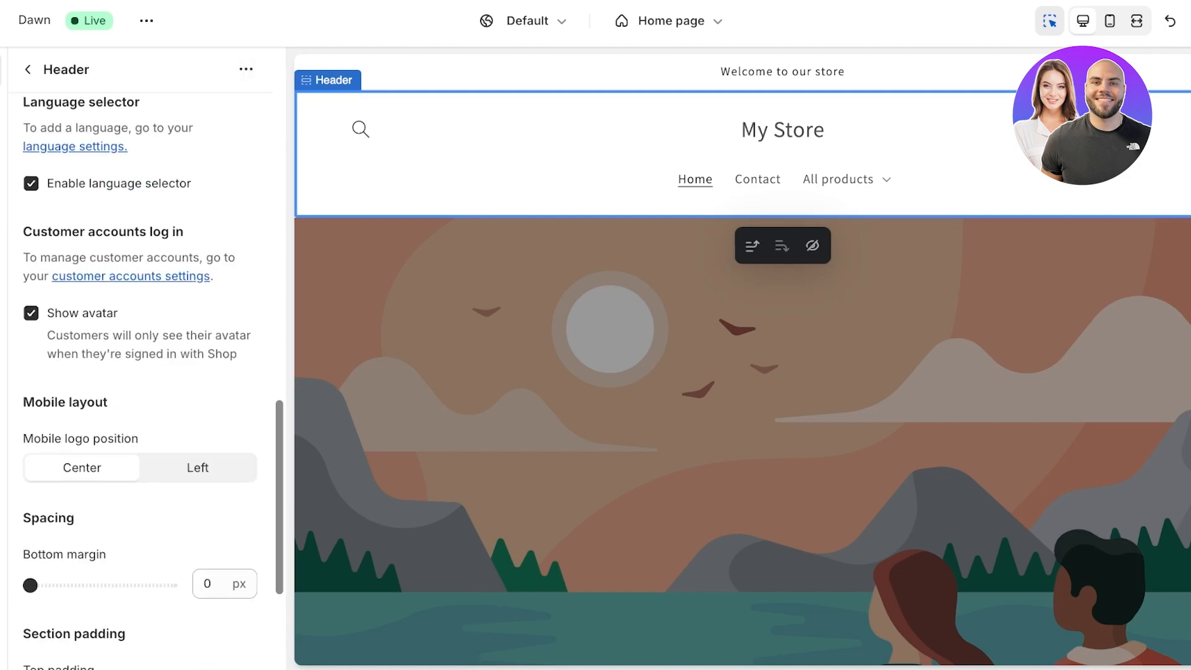
{"action": "scroll", "coordinate": [147, 372], "scroll_direction": "down", "scroll_amount": 4}
{"action": "scroll", "coordinate": [743, 372], "scroll_direction": "down", "scroll_amount": 1}
{"action": "scroll", "coordinate": [742, 372], "scroll_direction": "up", "scroll_amount": 1}
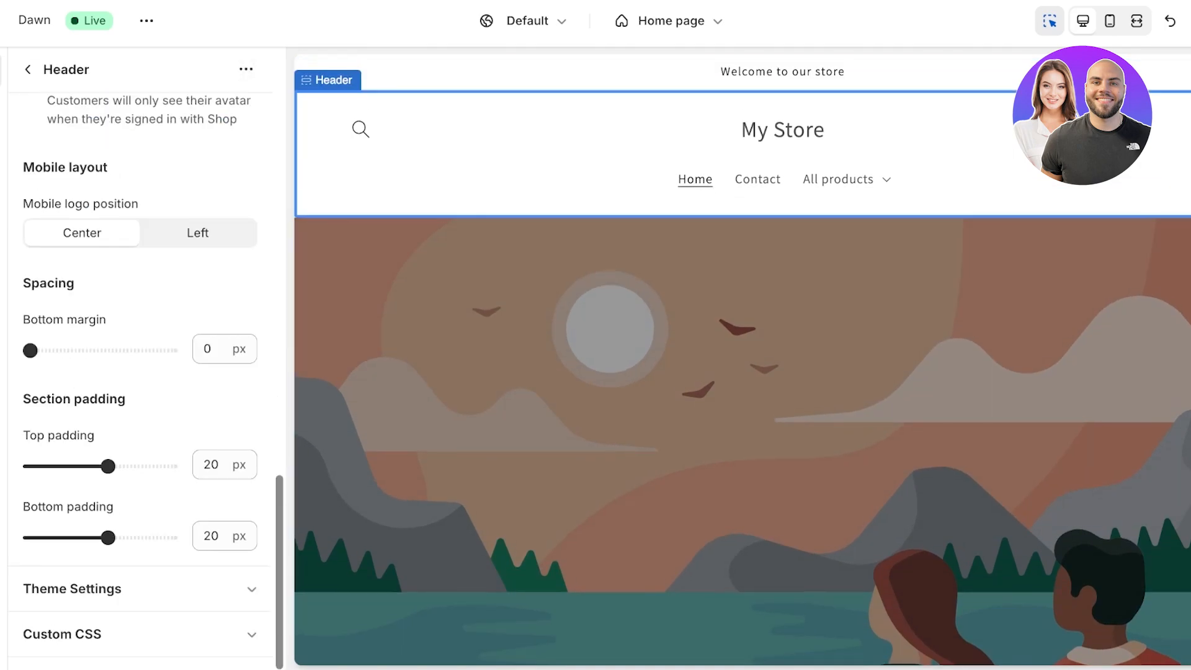
{"action": "mouse_move", "coordinate": [30, 351]}
{"action": "left_mouse_down"}
{"action": "mouse_move", "coordinate": [57, 350]}
{"action": "mouse_move", "coordinate": [41, 350]}
{"action": "left_mouse_up"}
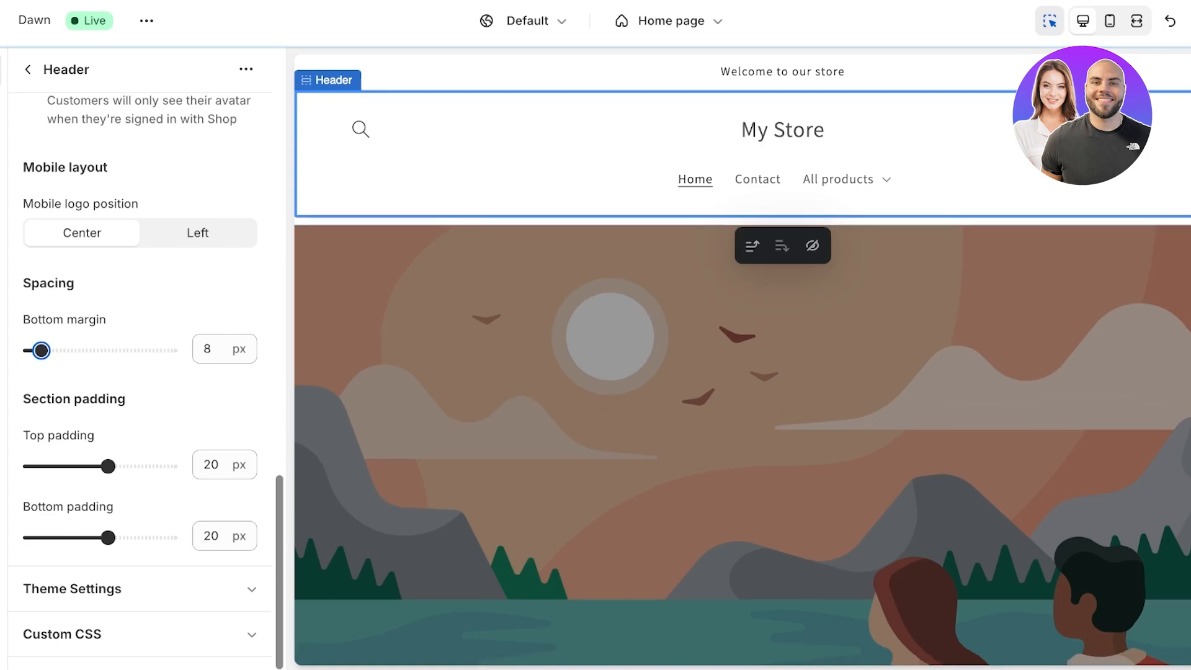
{"action": "left_click_drag", "start_coordinate": [108, 466], "coordinate": [60, 465]}
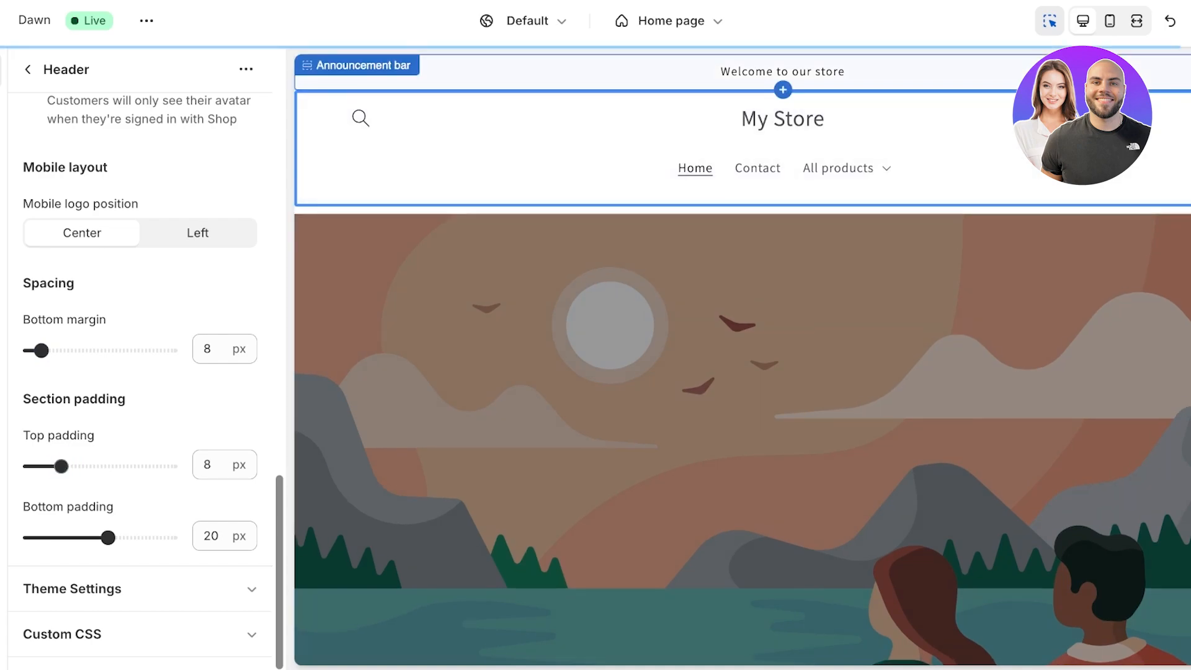
Open the Announcement bar section's settings, view the colors of Scheme 1, and apply Scheme 5 to the bar
{"action": "left_click", "coordinate": [769, 72]}
{"action": "scroll", "coordinate": [143, 310], "scroll_direction": "up", "scroll_amount": 5}
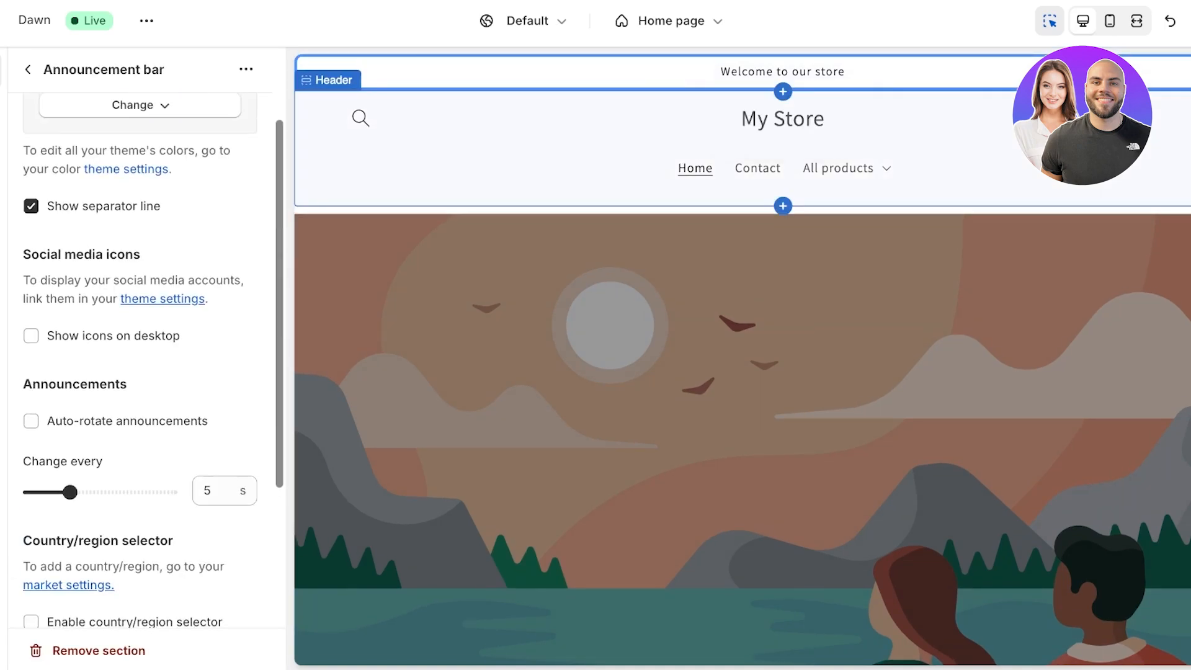
{"action": "left_click", "coordinate": [104, 179]}
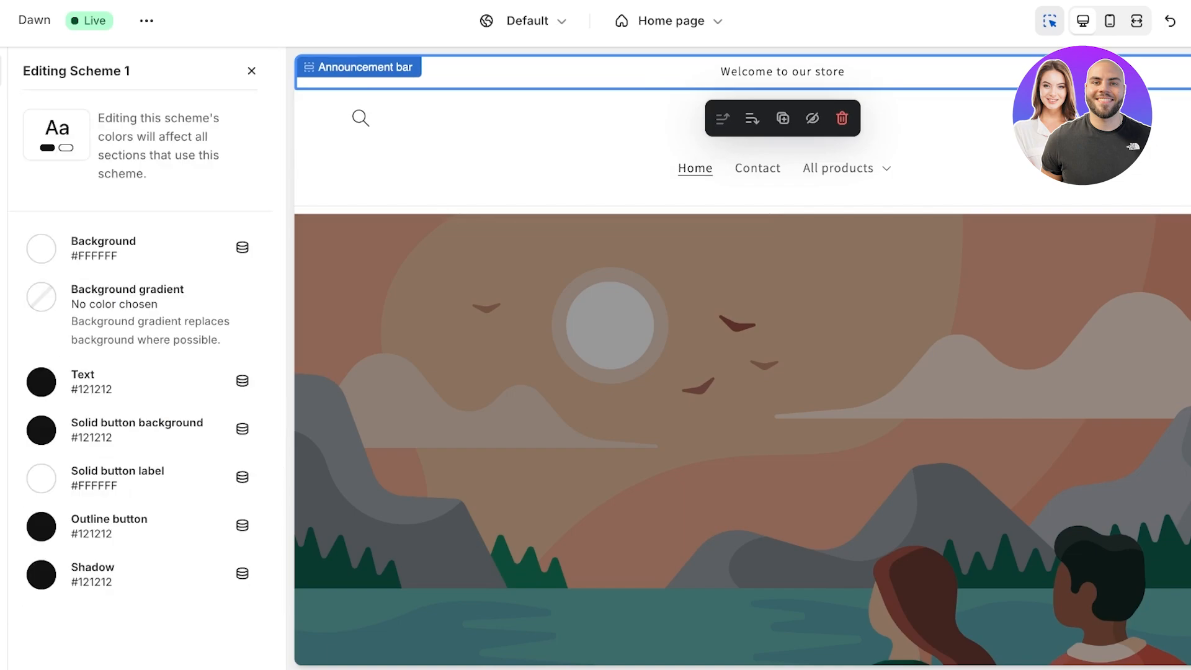
{"action": "left_click", "coordinate": [252, 71]}
{"action": "left_click", "coordinate": [140, 215]}
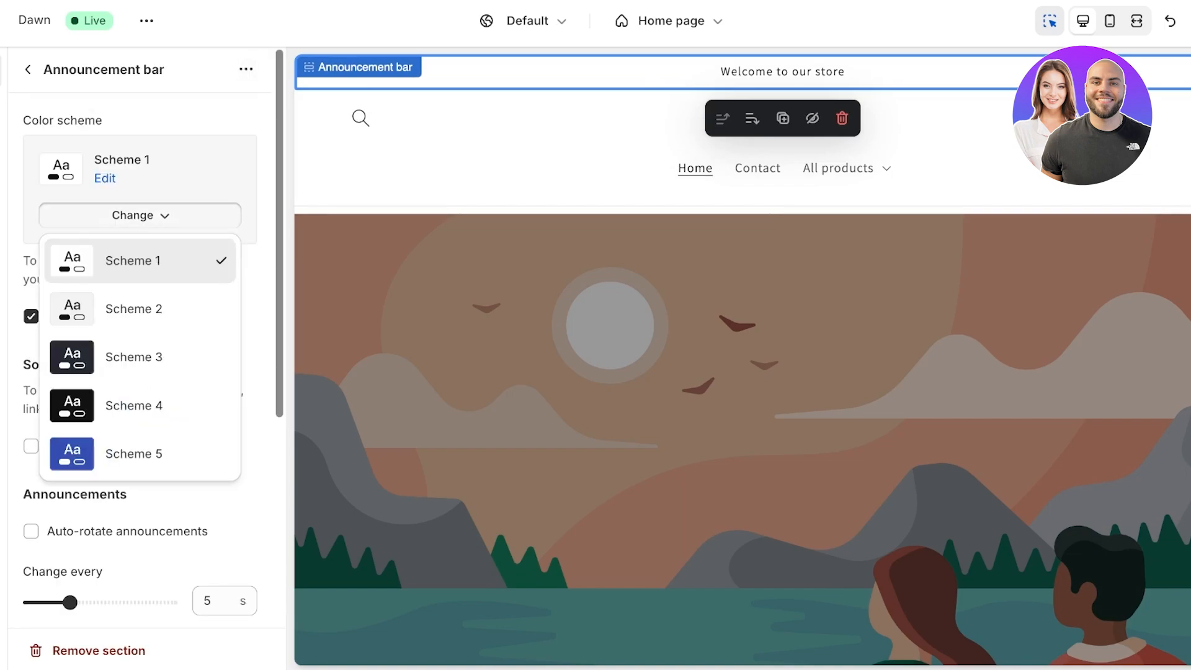
{"action": "left_click", "coordinate": [134, 454]}
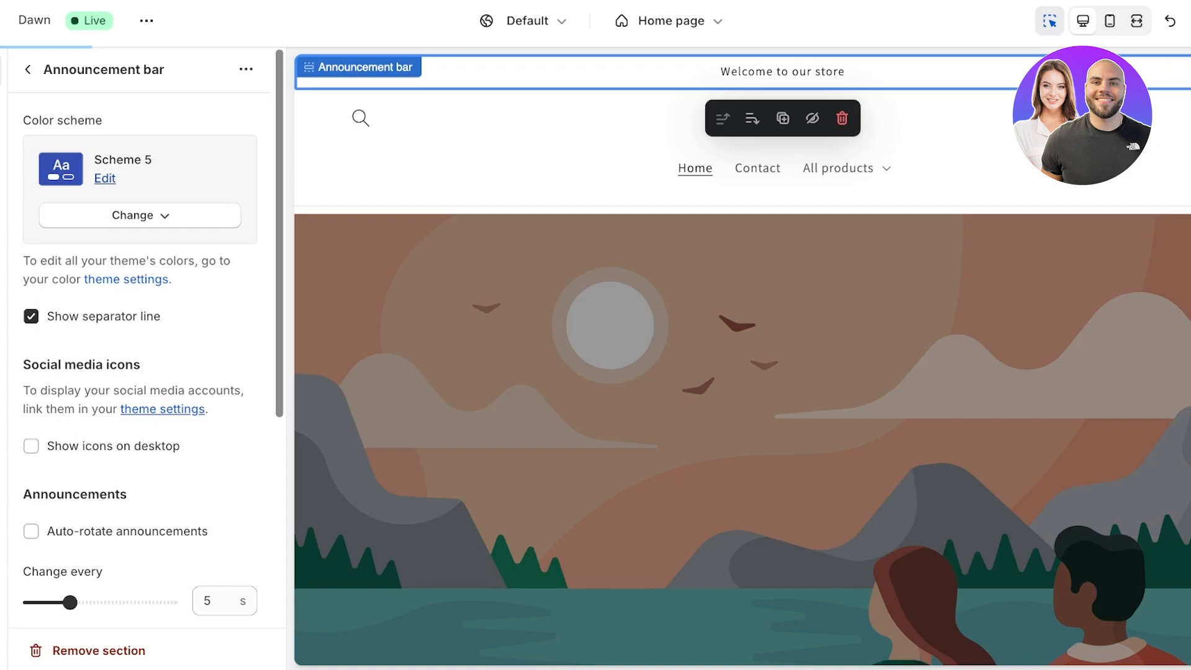
Edit Scheme 5 and set its background color to #000000 after trying lighter blue and pink shades
{"action": "left_click", "coordinate": [105, 178]}
{"action": "left_click", "coordinate": [41, 249]}
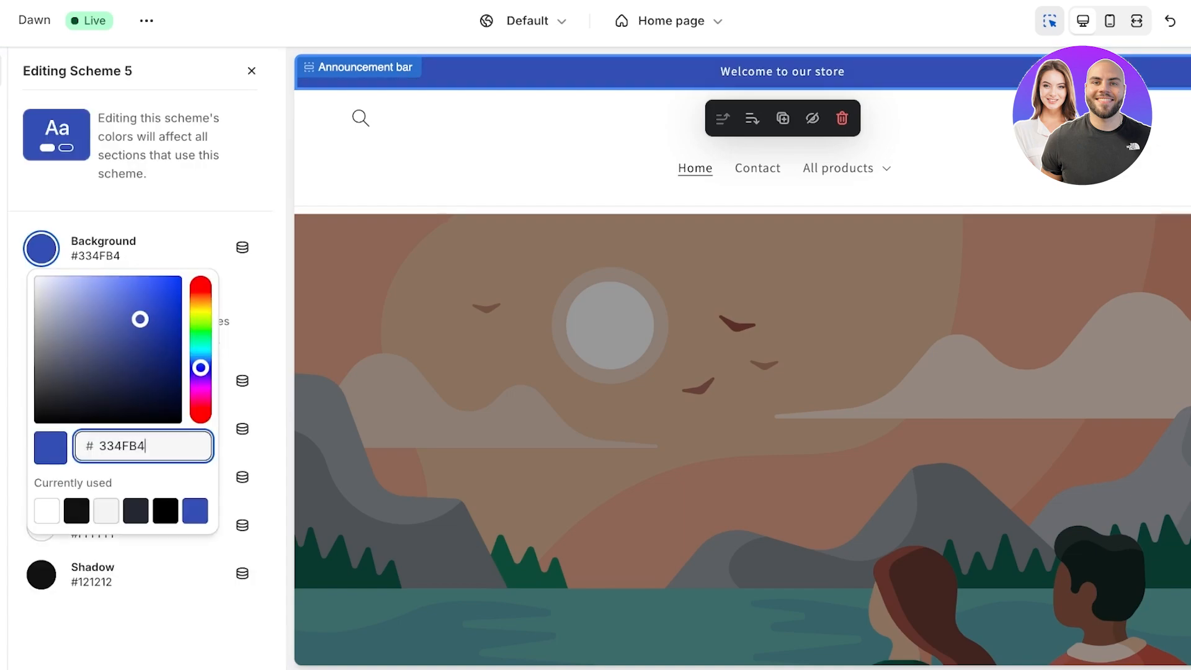
{"action": "left_click_drag", "start_coordinate": [139, 319], "coordinate": [66, 288]}
{"action": "left_click_drag", "start_coordinate": [201, 367], "coordinate": [200, 393]}
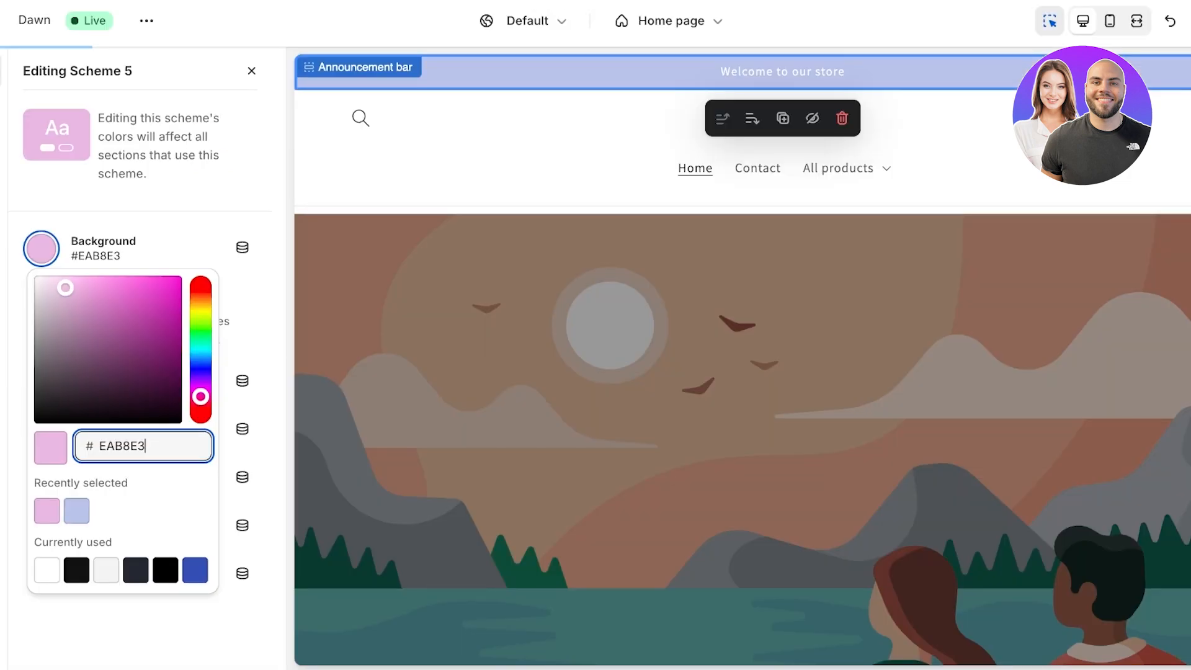
{"action": "type", "text": "000000"}
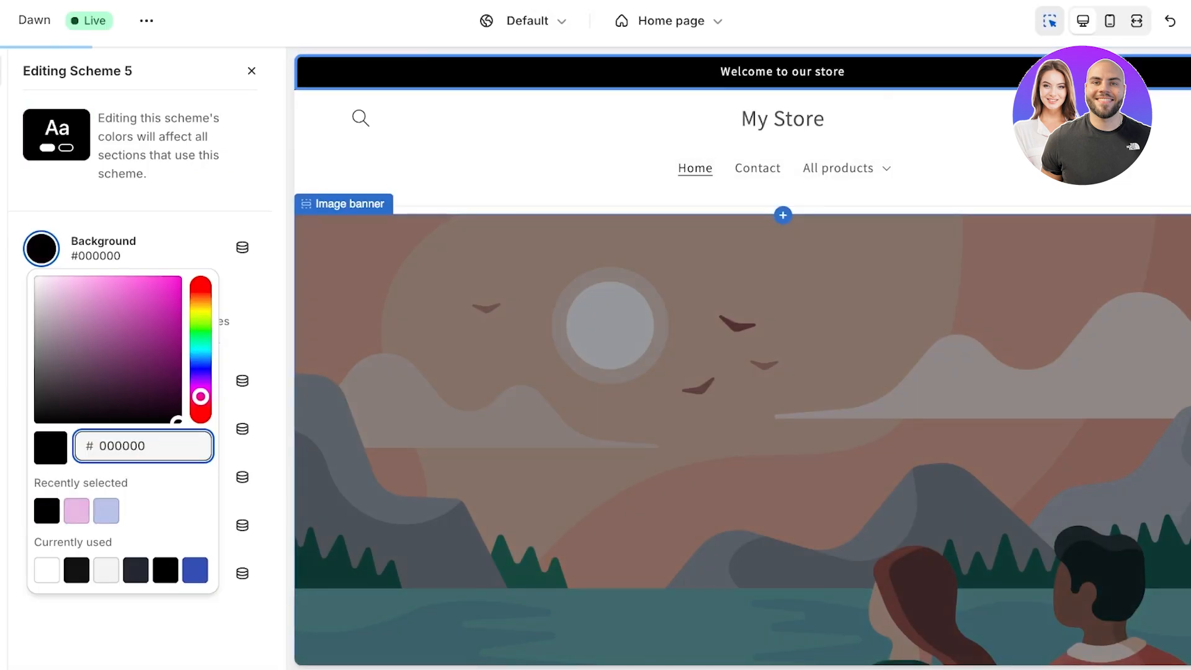
{"action": "left_click", "coordinate": [251, 71]}
Switch the Announcement bar's color scheme to Scheme 4 and return to the home page section list
{"action": "left_click", "coordinate": [251, 71]}
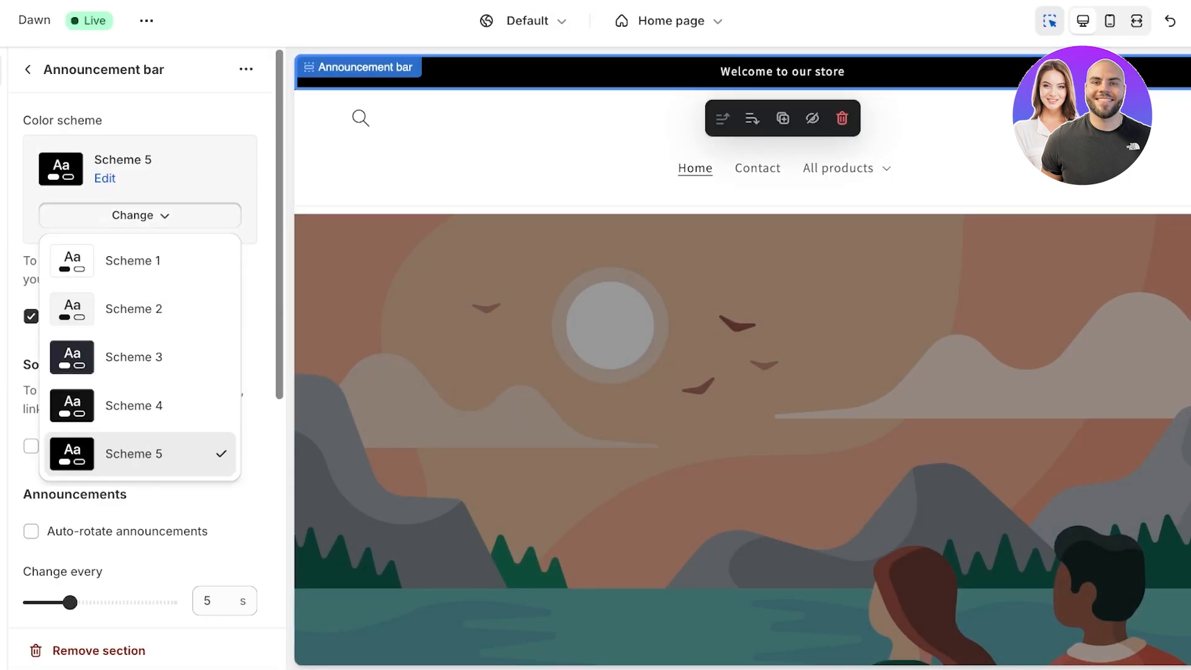
{"action": "left_click", "coordinate": [161, 407]}
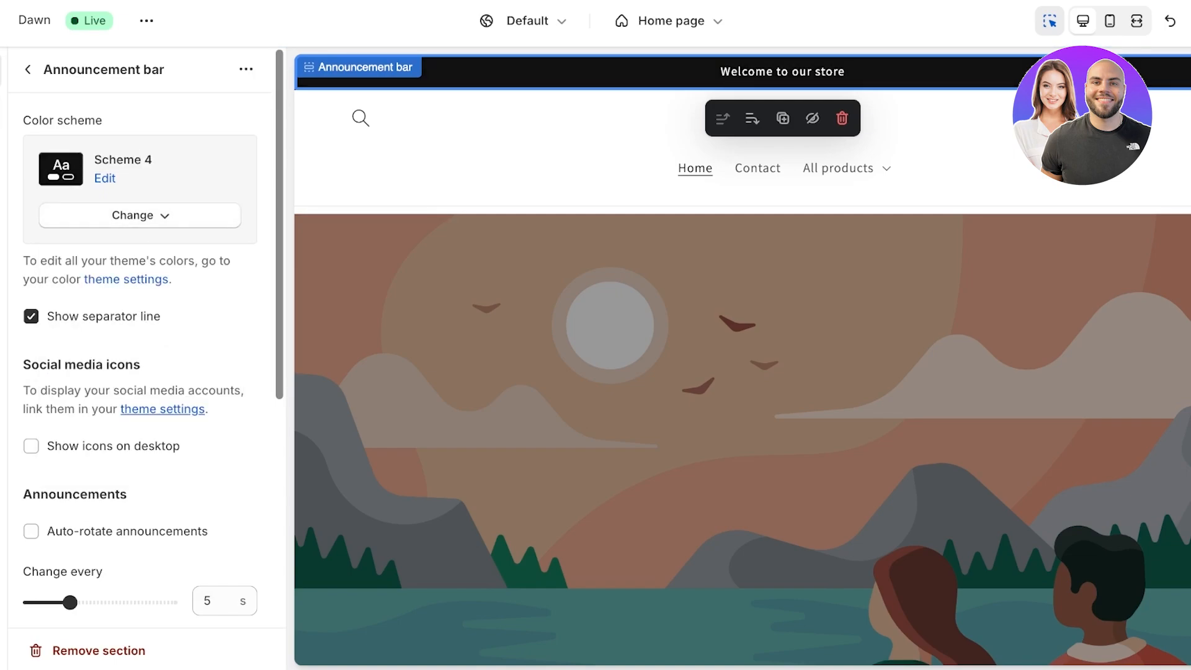
{"action": "left_click", "coordinate": [28, 69]}
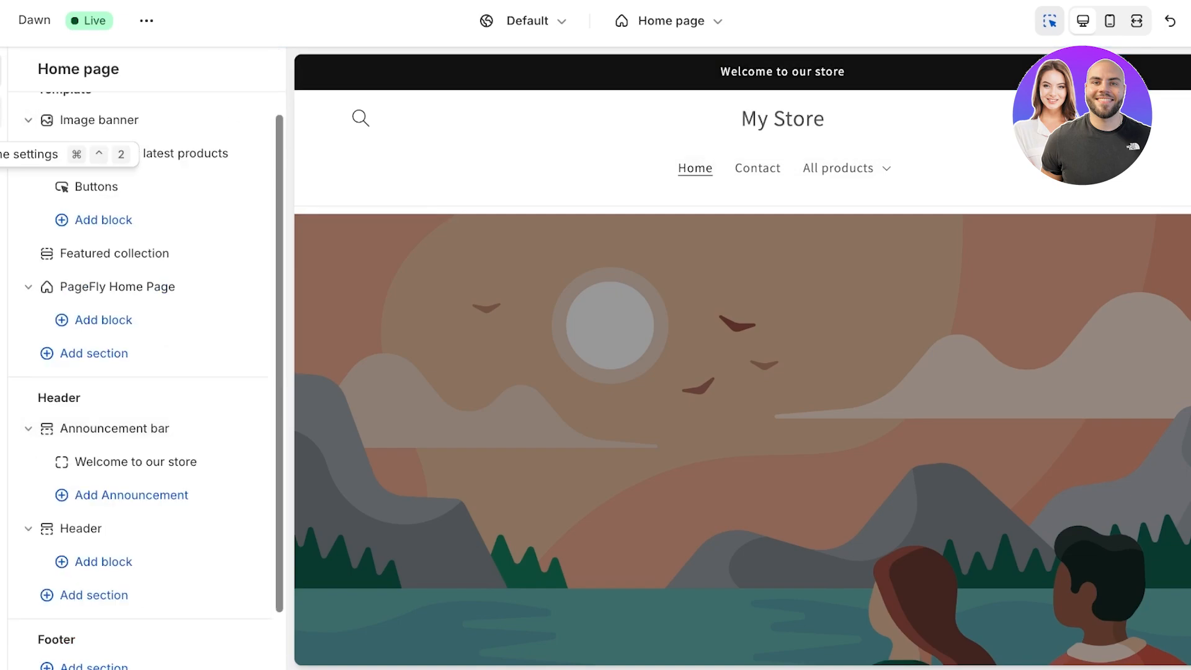
Open the headings font selection in the Typography part of the theme settings
{"action": "left_click", "coordinate": [4, 154]}
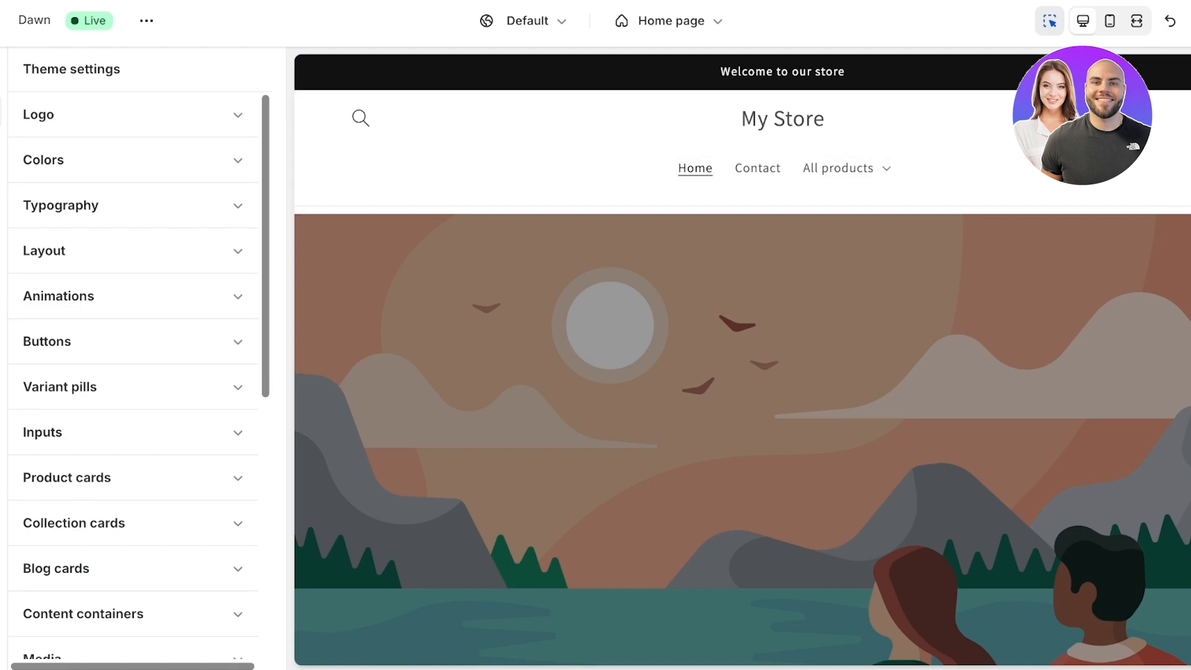
{"action": "left_click", "coordinate": [124, 204]}
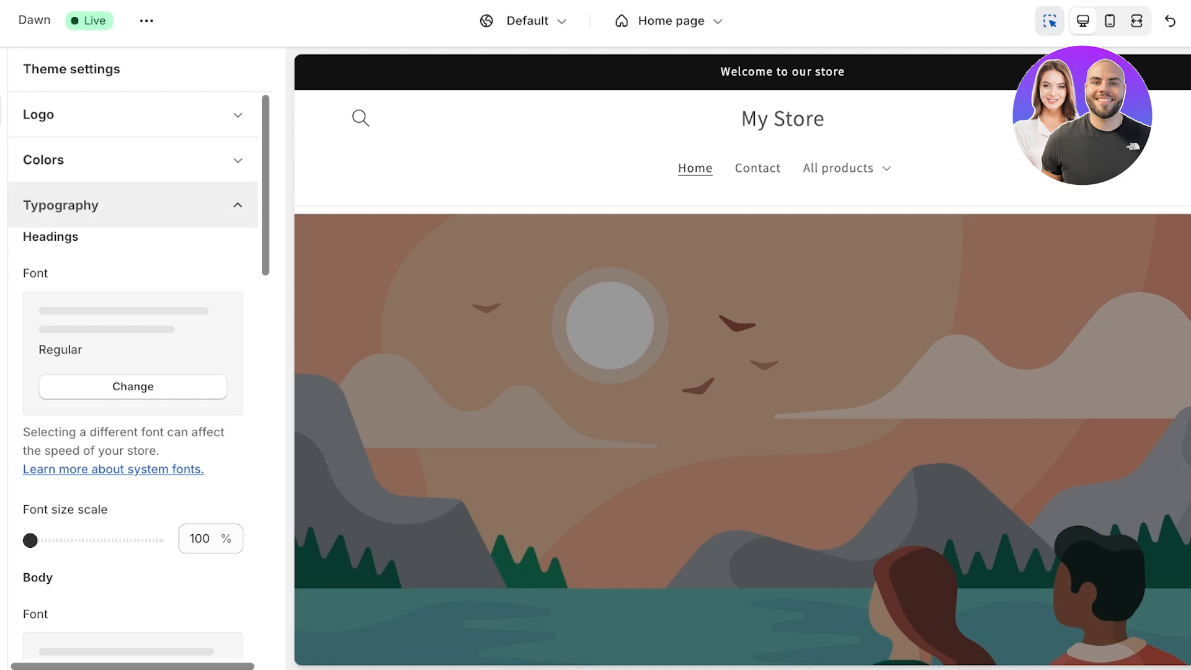
{"action": "left_click", "coordinate": [133, 386]}
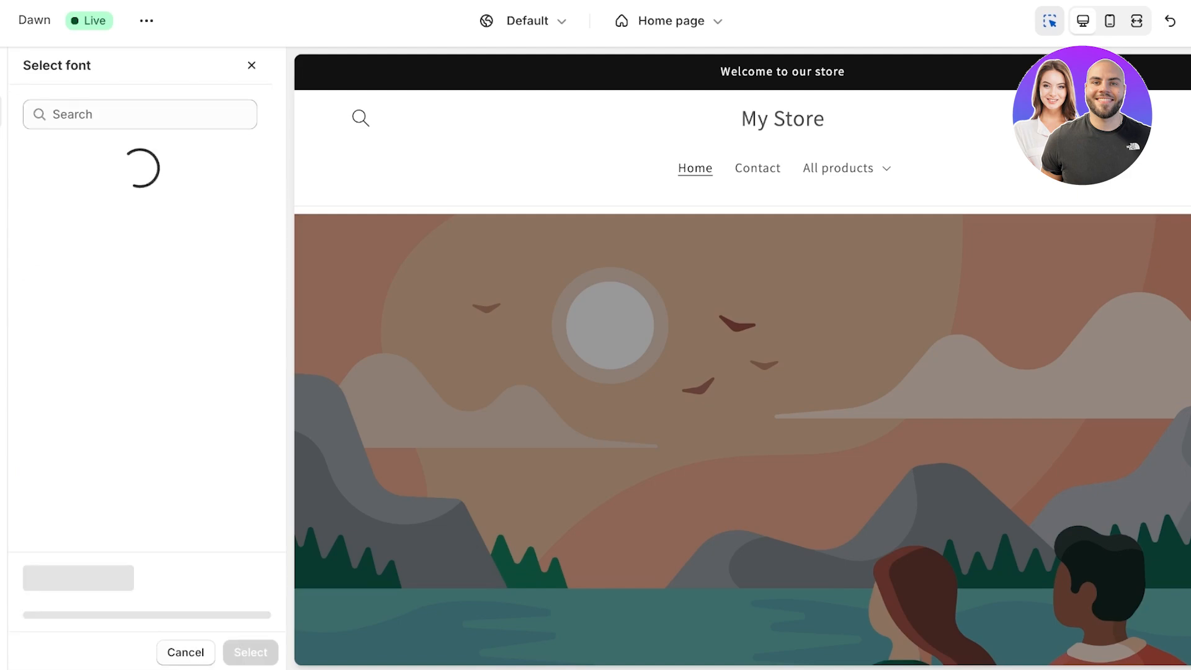
Try Amiri, Americana and Asul as the headings font on the storefront preview
{"action": "scroll", "coordinate": [133, 294], "scroll_direction": "down", "scroll_amount": 4}
{"action": "scroll", "coordinate": [143, 310], "scroll_direction": "down", "scroll_amount": 7}
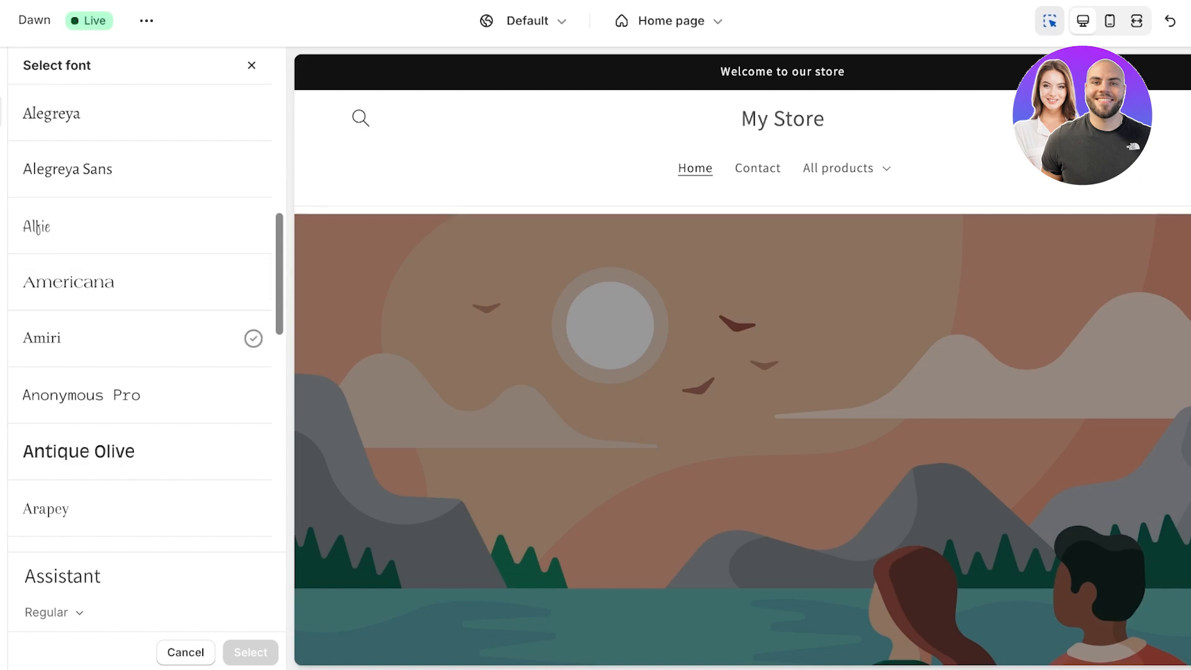
{"action": "left_click", "coordinate": [139, 339]}
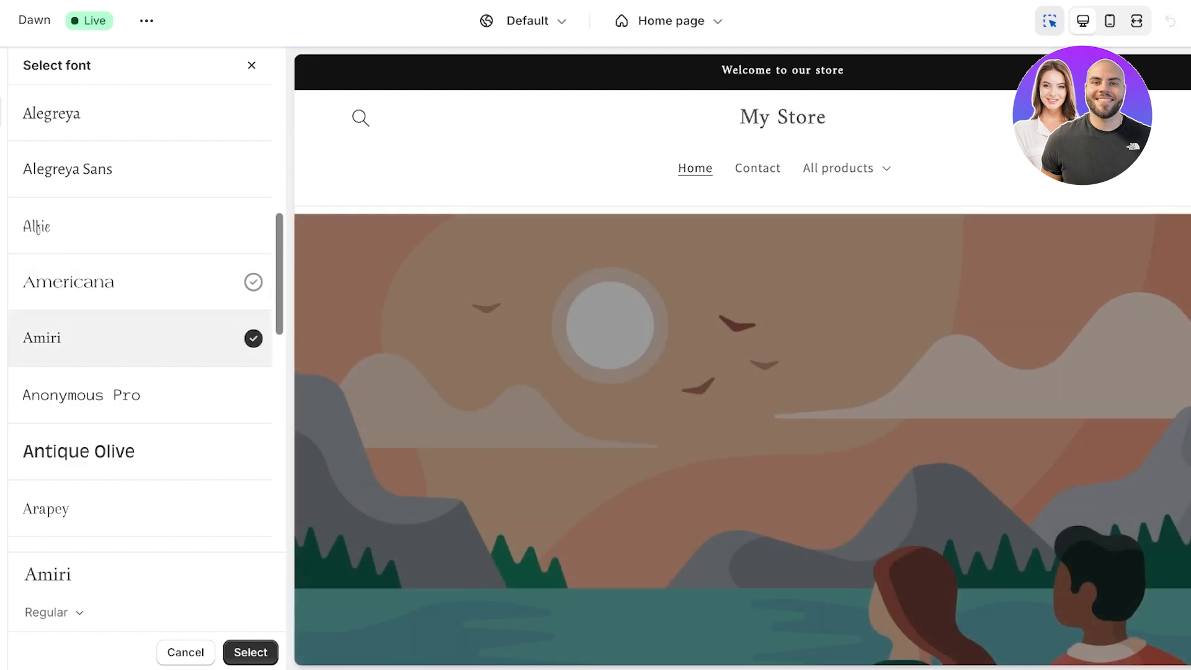
{"action": "left_click", "coordinate": [140, 282]}
{"action": "scroll", "coordinate": [143, 310], "scroll_direction": "up", "scroll_amount": 10}
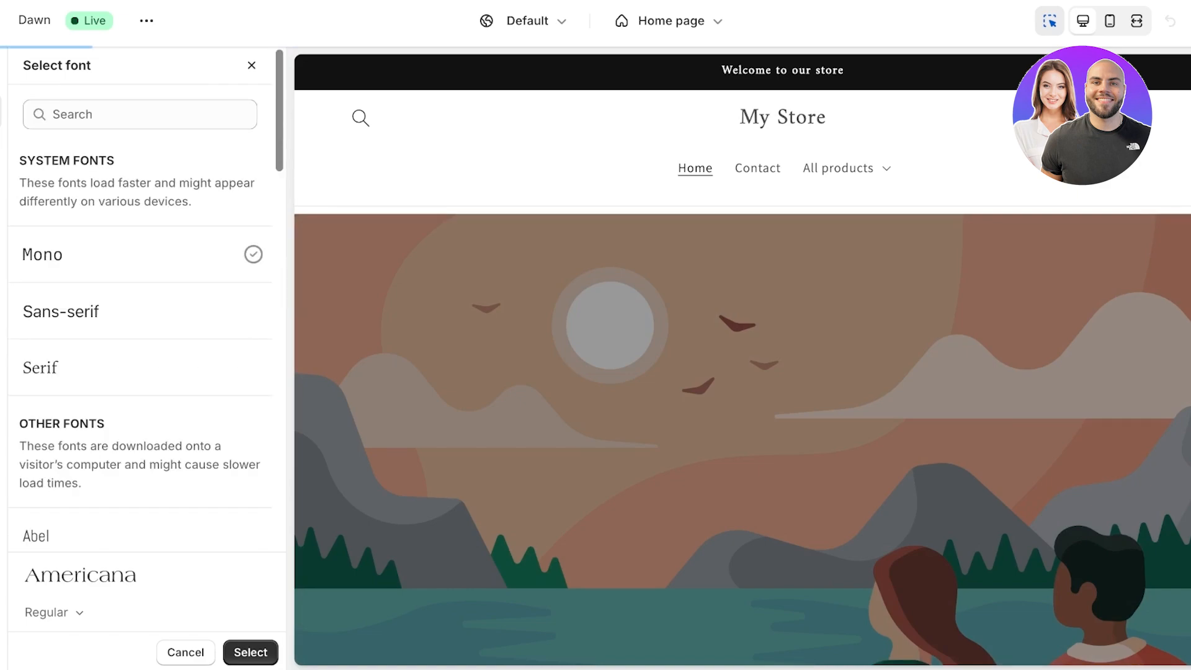
{"action": "scroll", "coordinate": [142, 310], "scroll_direction": "down", "scroll_amount": 10}
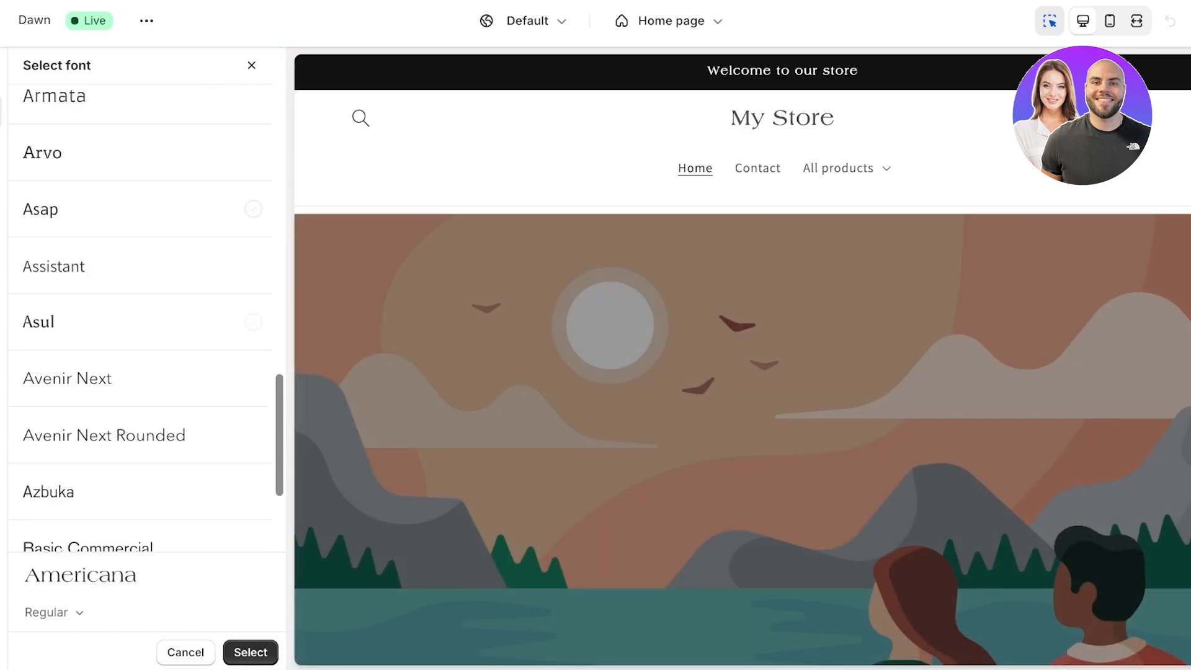
{"action": "left_click", "coordinate": [139, 322]}
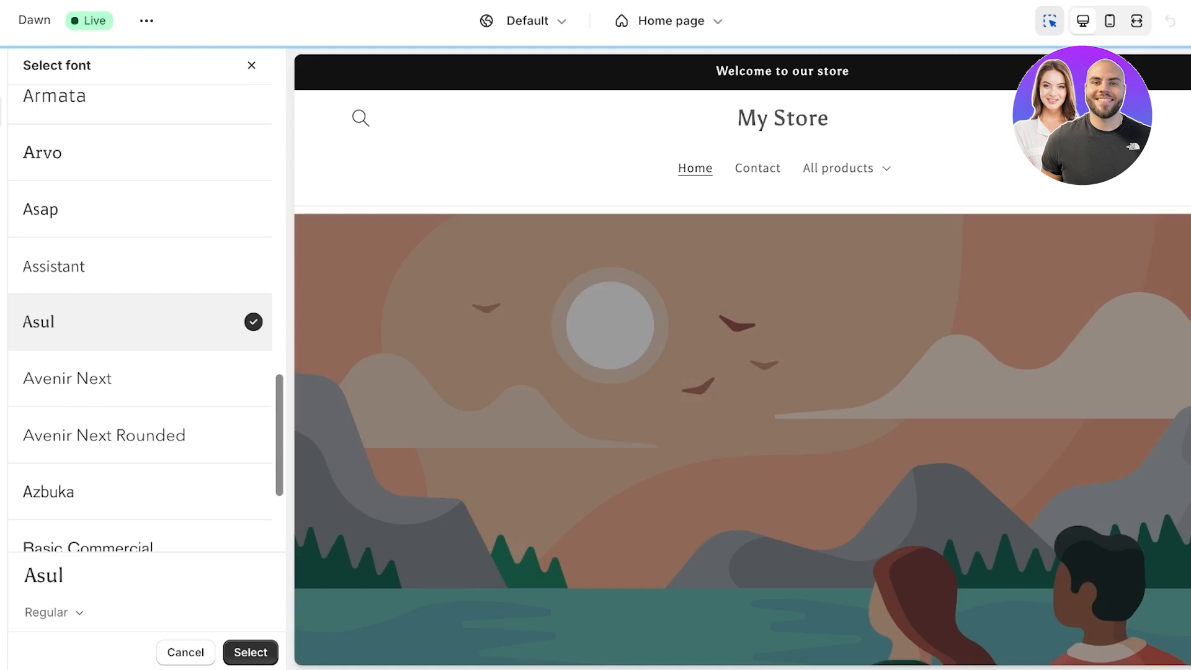
Preview the headings in Baskerville No 2, Bauer Bodoni, Bio Rhyme and Bernhard Modern
{"action": "scroll", "coordinate": [139, 335], "scroll_direction": "down", "scroll_amount": 4}
{"action": "left_click", "coordinate": [139, 398]}
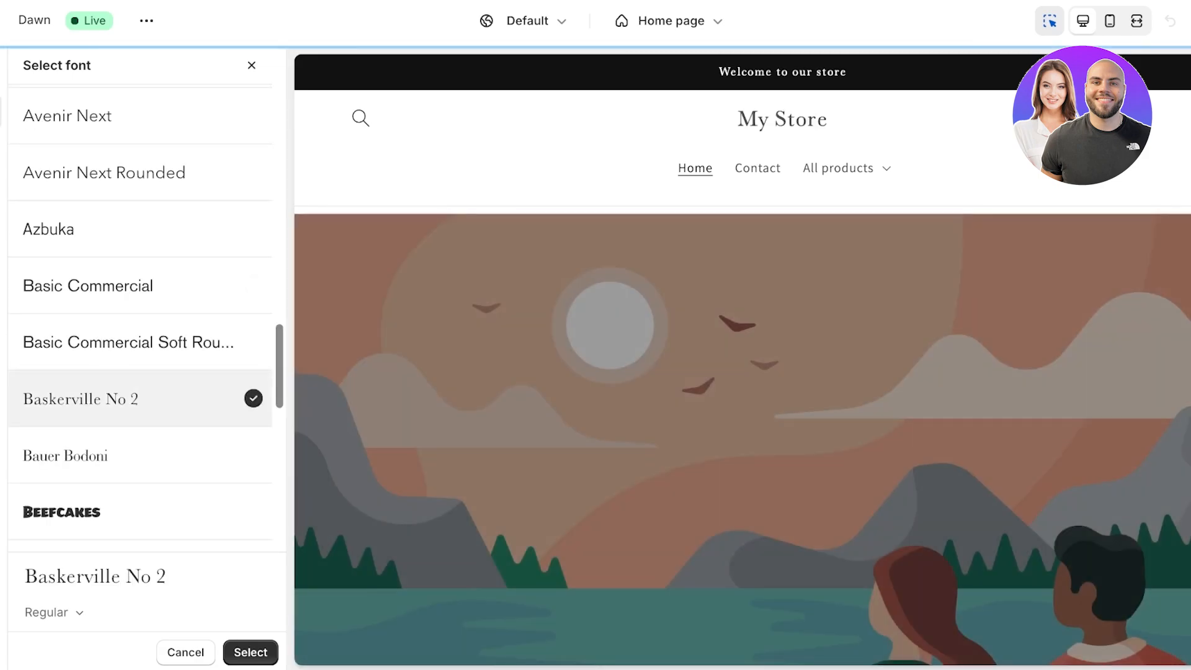
{"action": "scroll", "coordinate": [139, 398], "scroll_direction": "down", "scroll_amount": 3}
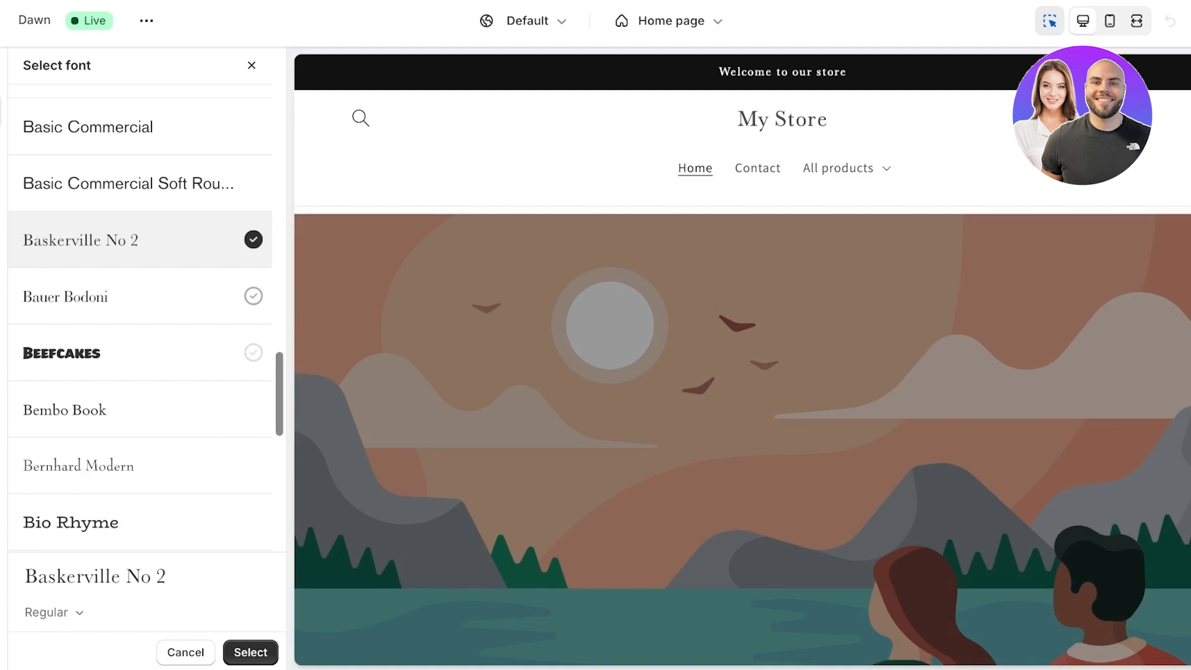
{"action": "left_click", "coordinate": [140, 296]}
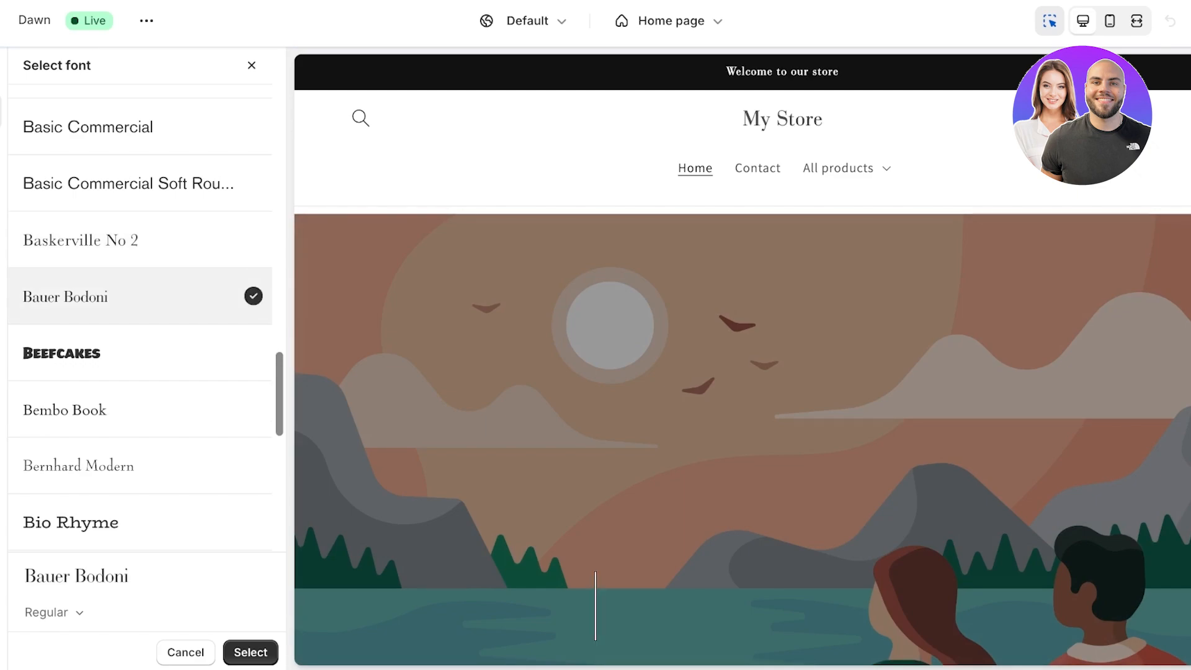
{"action": "scroll", "coordinate": [139, 372], "scroll_direction": "down", "scroll_amount": 2}
{"action": "left_click", "coordinate": [140, 386]}
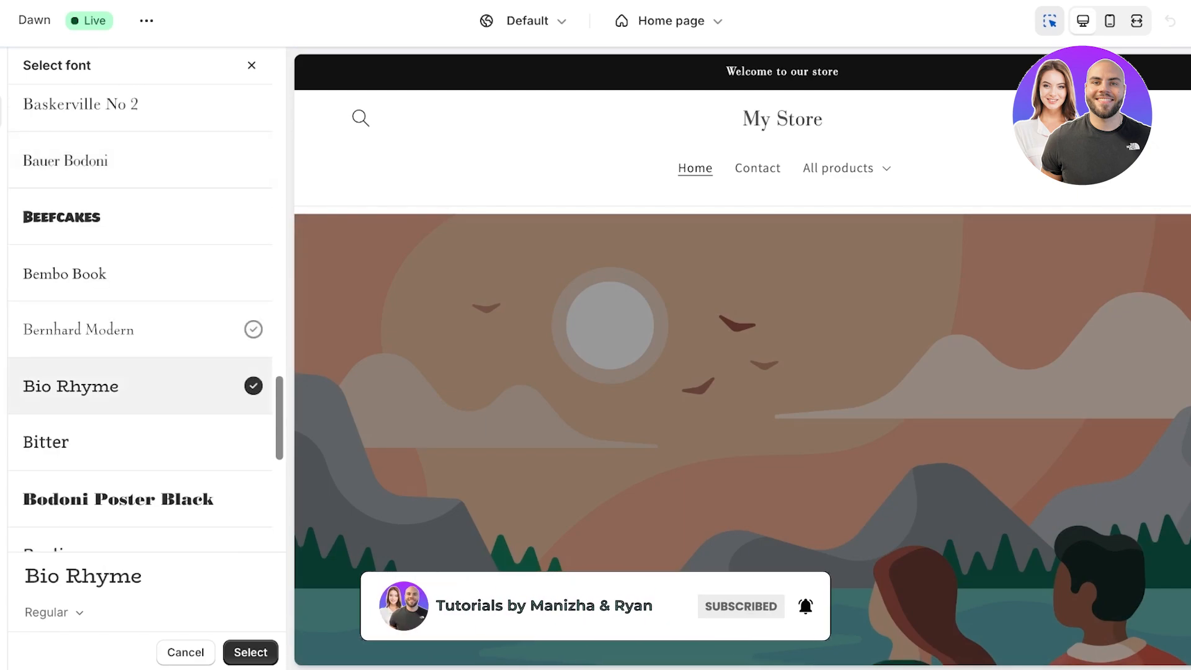
{"action": "left_click", "coordinate": [140, 329]}
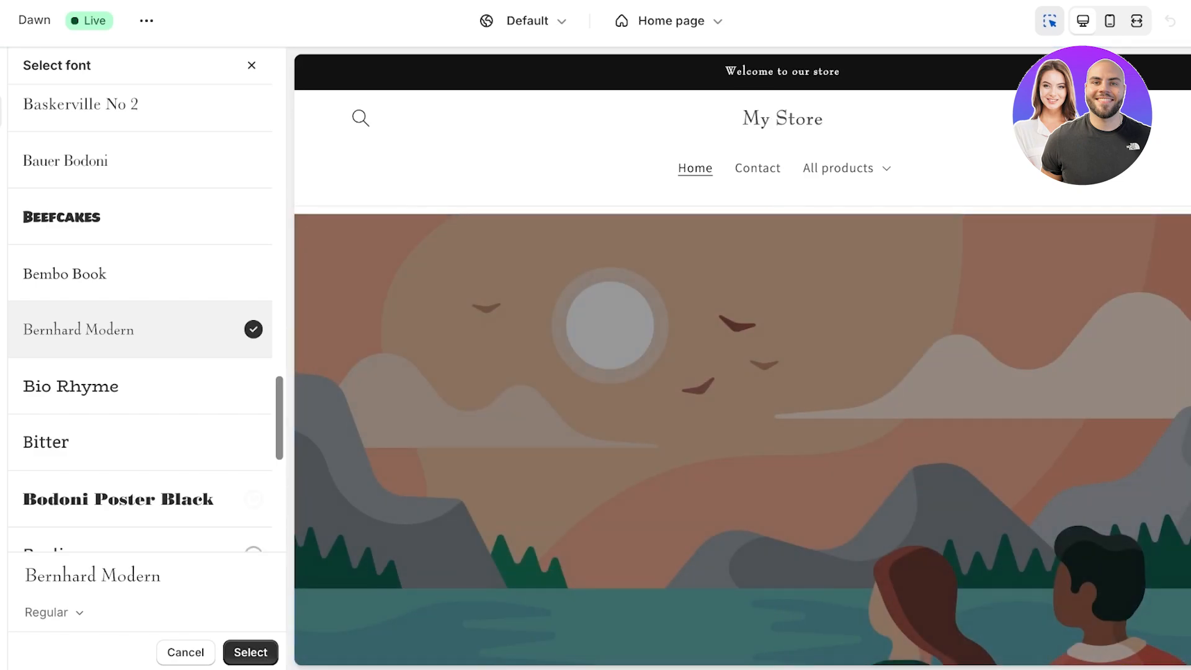
Preview the storefront headings in Caslon Old Face and Daytona
{"action": "scroll", "coordinate": [140, 484], "scroll_direction": "down", "scroll_amount": 15}
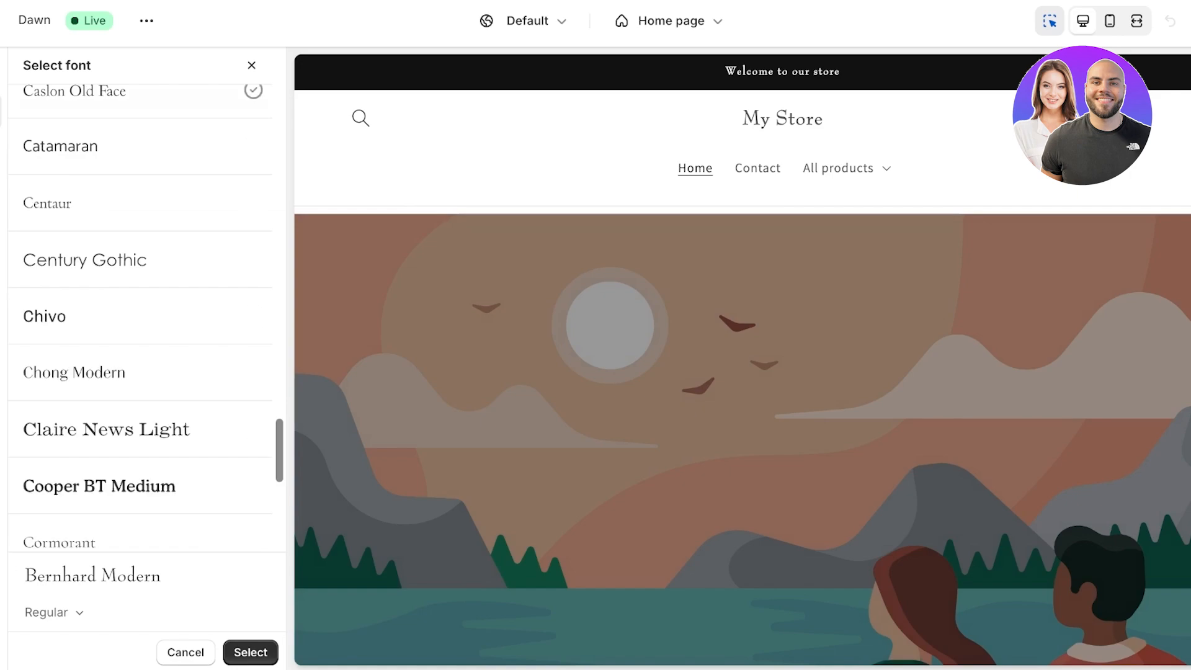
{"action": "left_click", "coordinate": [139, 101]}
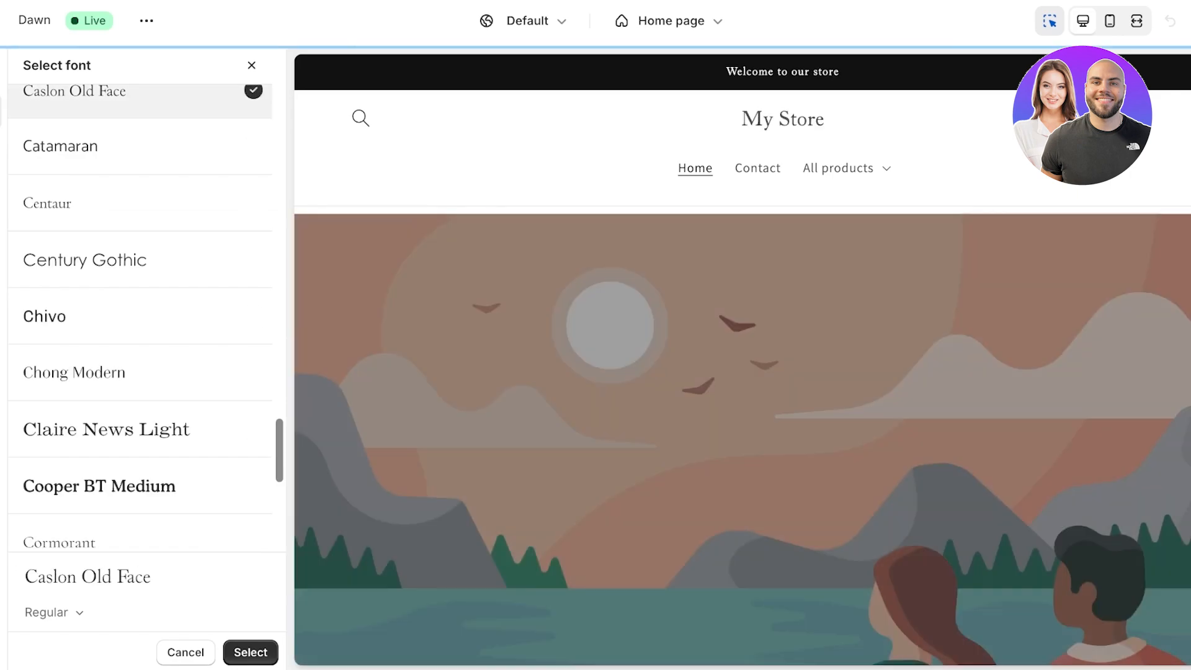
{"action": "scroll", "coordinate": [139, 391], "scroll_direction": "down", "scroll_amount": 6}
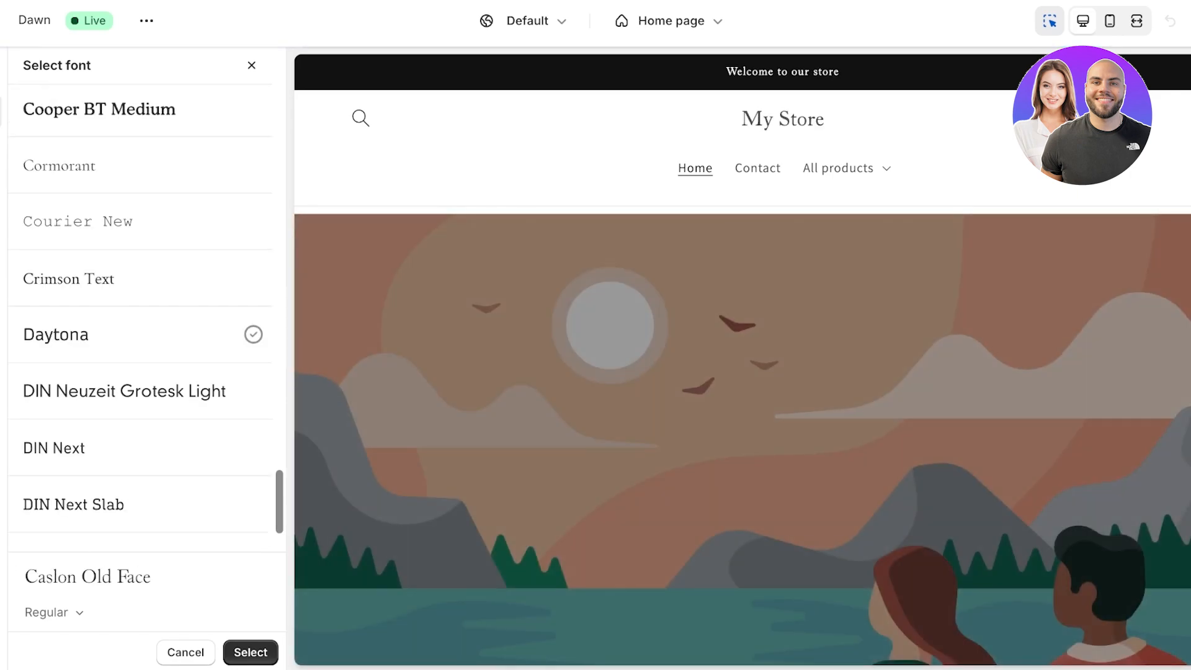
{"action": "left_click", "coordinate": [140, 279]}
{"action": "left_click", "coordinate": [139, 334]}
Try Dosis, Fira Sans and Arvo as the headings font on the storefront preview
{"action": "scroll", "coordinate": [139, 334], "scroll_direction": "down", "scroll_amount": 6}
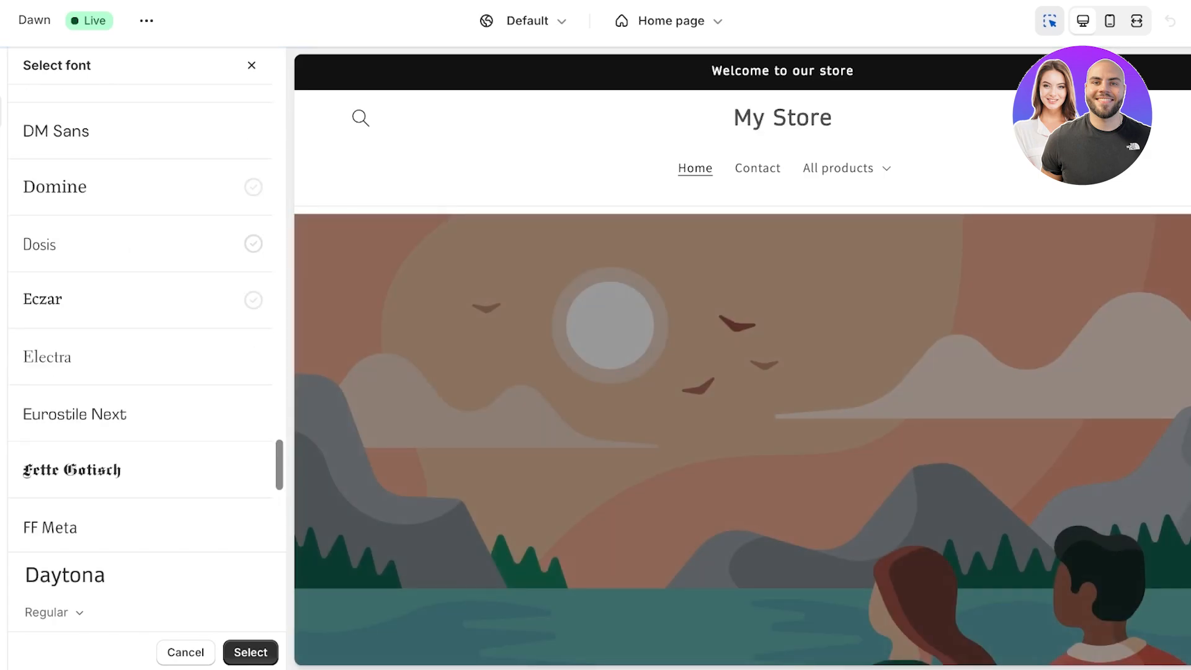
{"action": "left_click", "coordinate": [139, 243]}
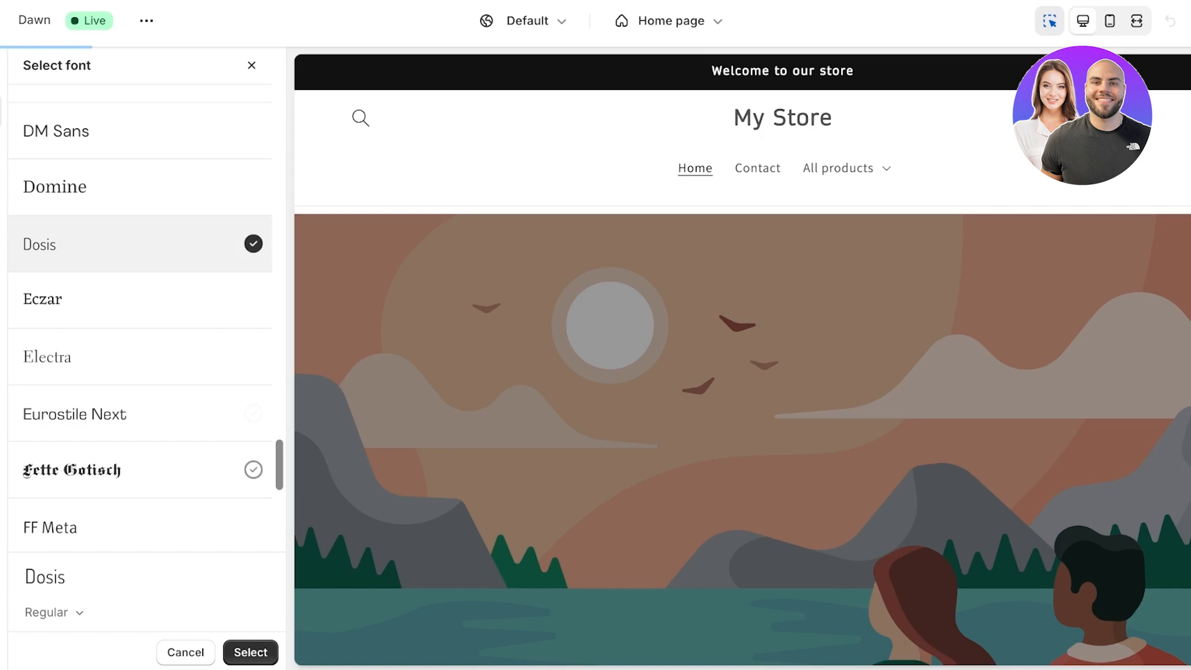
{"action": "scroll", "coordinate": [139, 496], "scroll_direction": "down", "scroll_amount": 3}
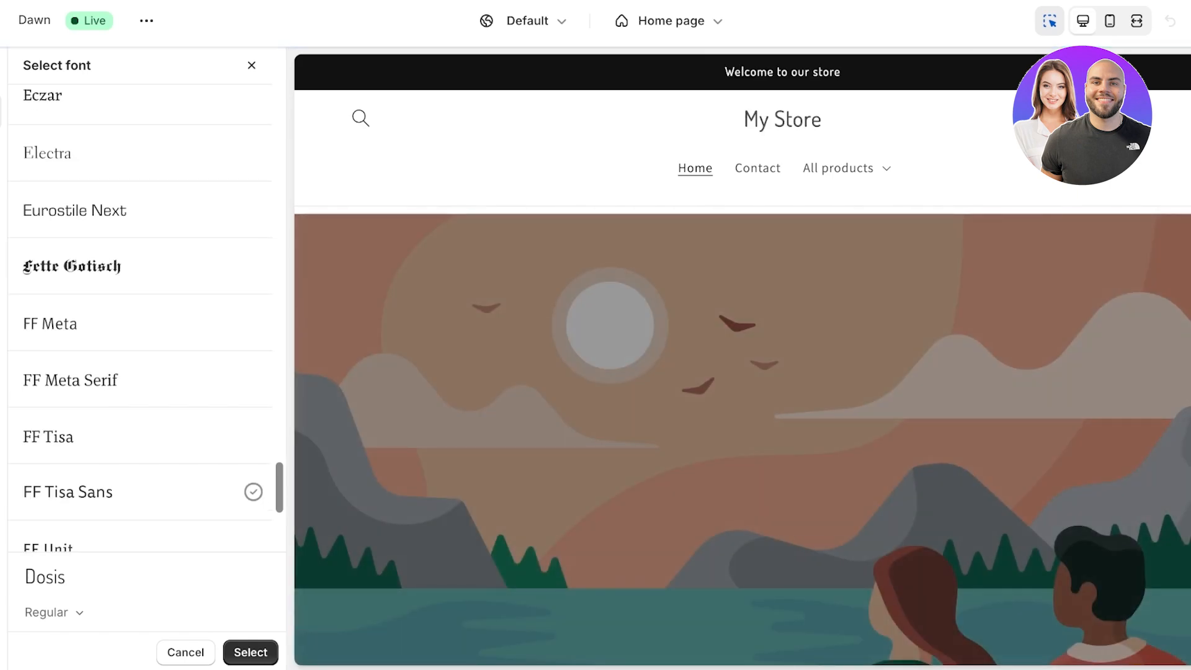
{"action": "scroll", "coordinate": [140, 496], "scroll_direction": "down", "scroll_amount": 5}
{"action": "left_click", "coordinate": [139, 395]}
{"action": "scroll", "coordinate": [140, 363], "scroll_direction": "up", "scroll_amount": 20}
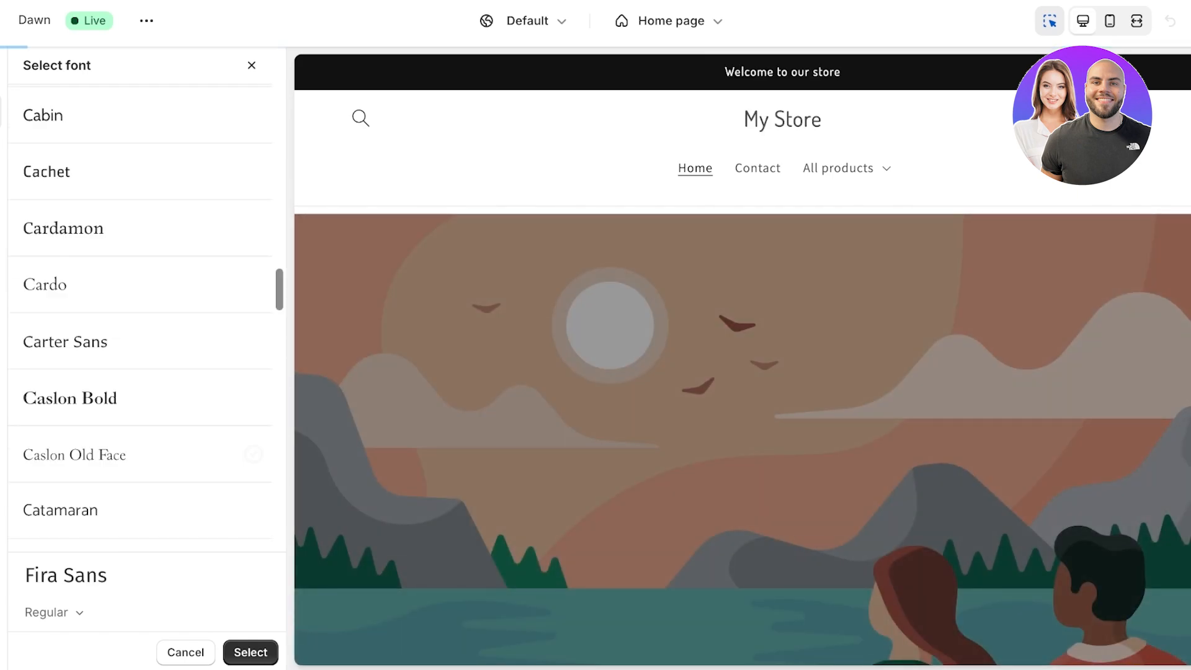
{"action": "scroll", "coordinate": [140, 362], "scroll_direction": "down", "scroll_amount": 10}
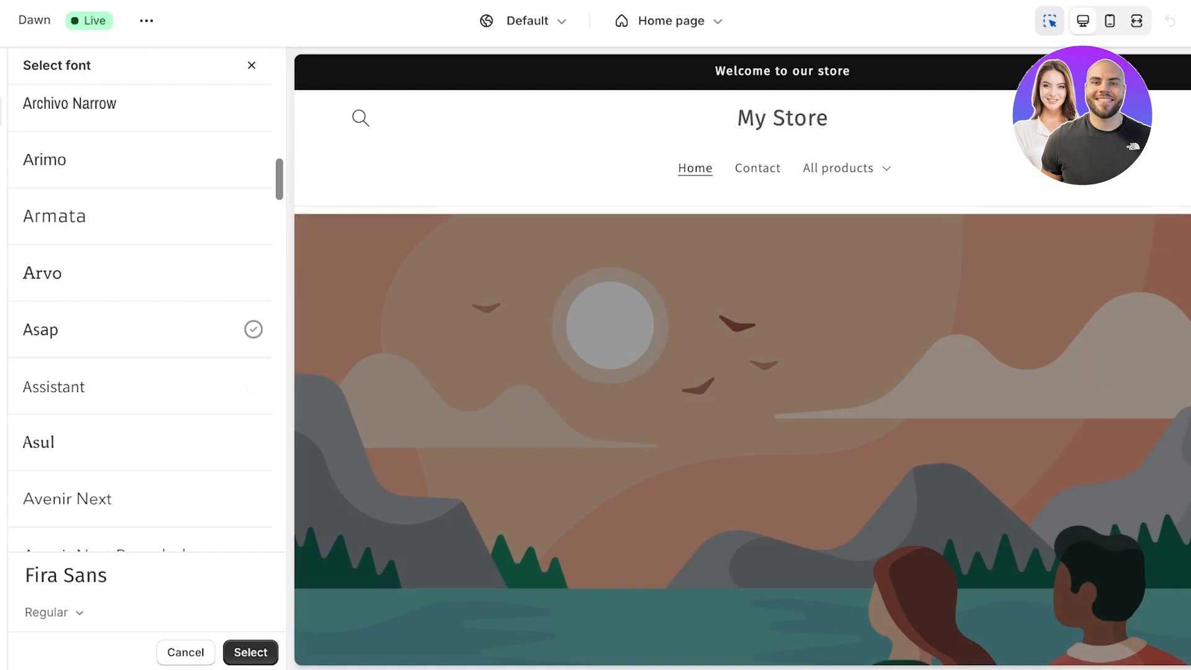
{"action": "left_click", "coordinate": [139, 329]}
{"action": "left_click", "coordinate": [140, 273]}
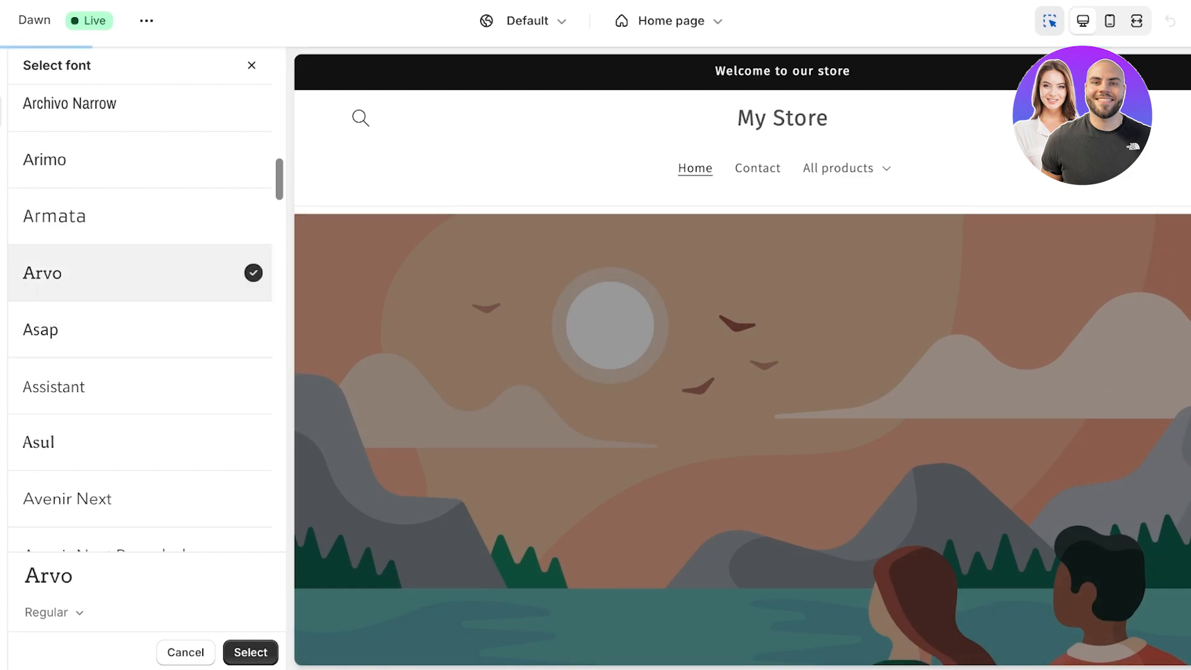
Set the headings font to Bauer Bodoni Regular and confirm the font selection
{"action": "scroll", "coordinate": [140, 273], "scroll_direction": "down", "scroll_amount": 8}
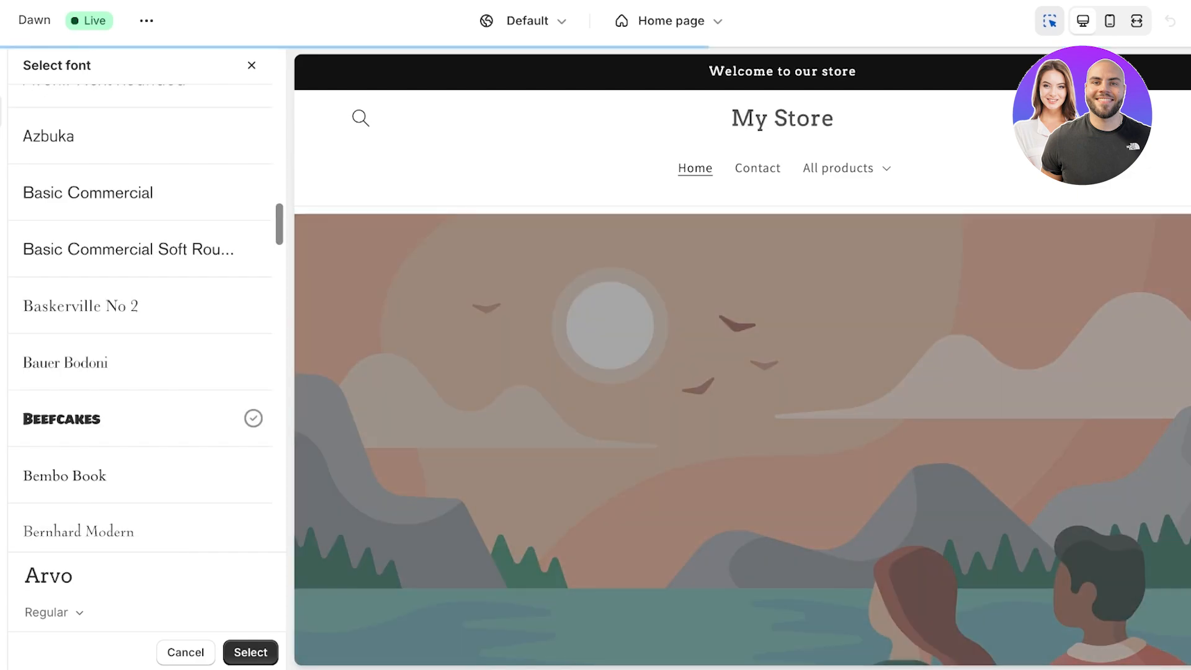
{"action": "left_click", "coordinate": [140, 362]}
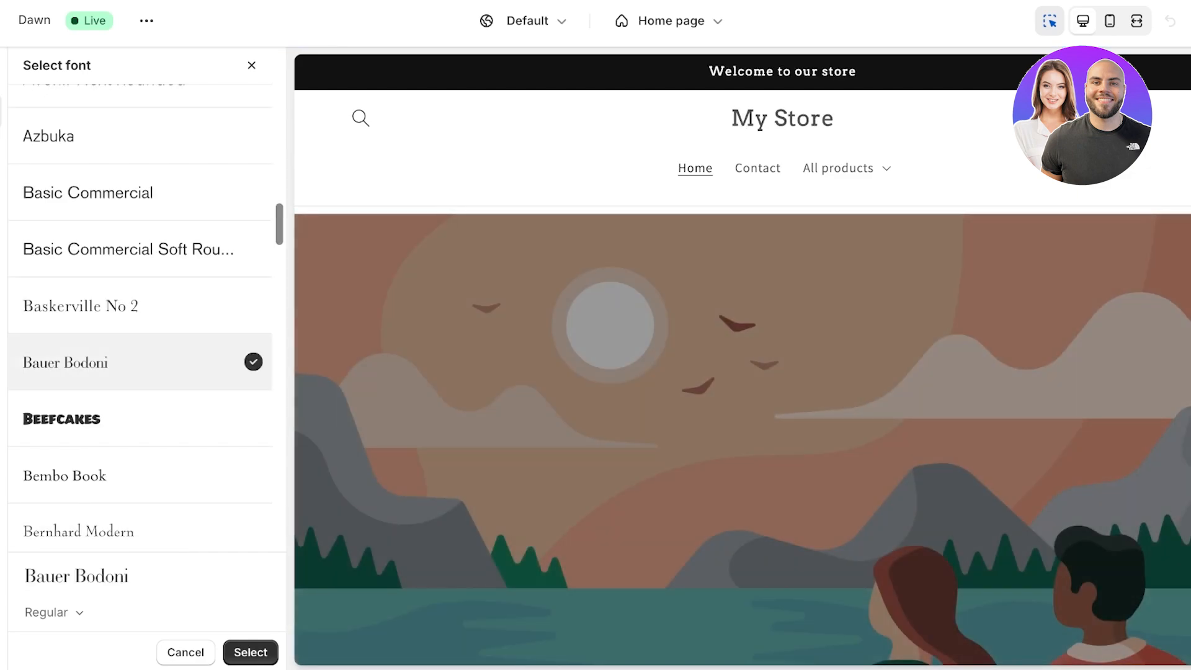
{"action": "left_click", "coordinate": [250, 652]}
Open the body font selection and preview Abel on the storefront, checking the featured products' text
{"action": "scroll", "coordinate": [140, 373], "scroll_direction": "down", "scroll_amount": 4}
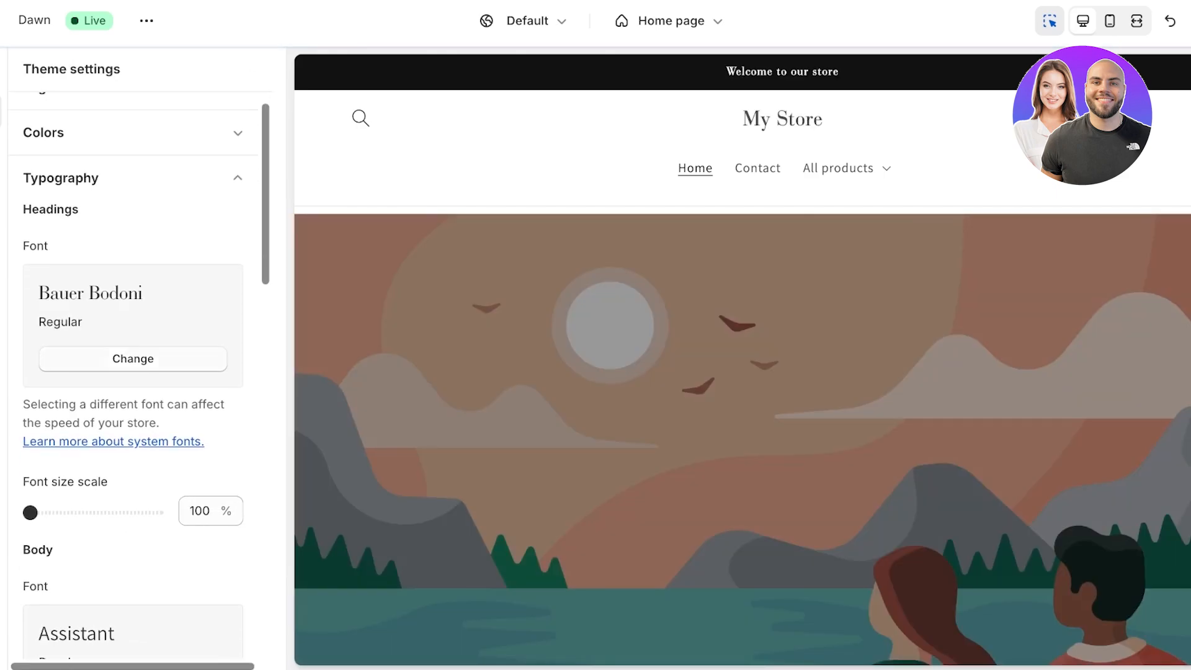
{"action": "scroll", "coordinate": [139, 372], "scroll_direction": "down", "scroll_amount": 3}
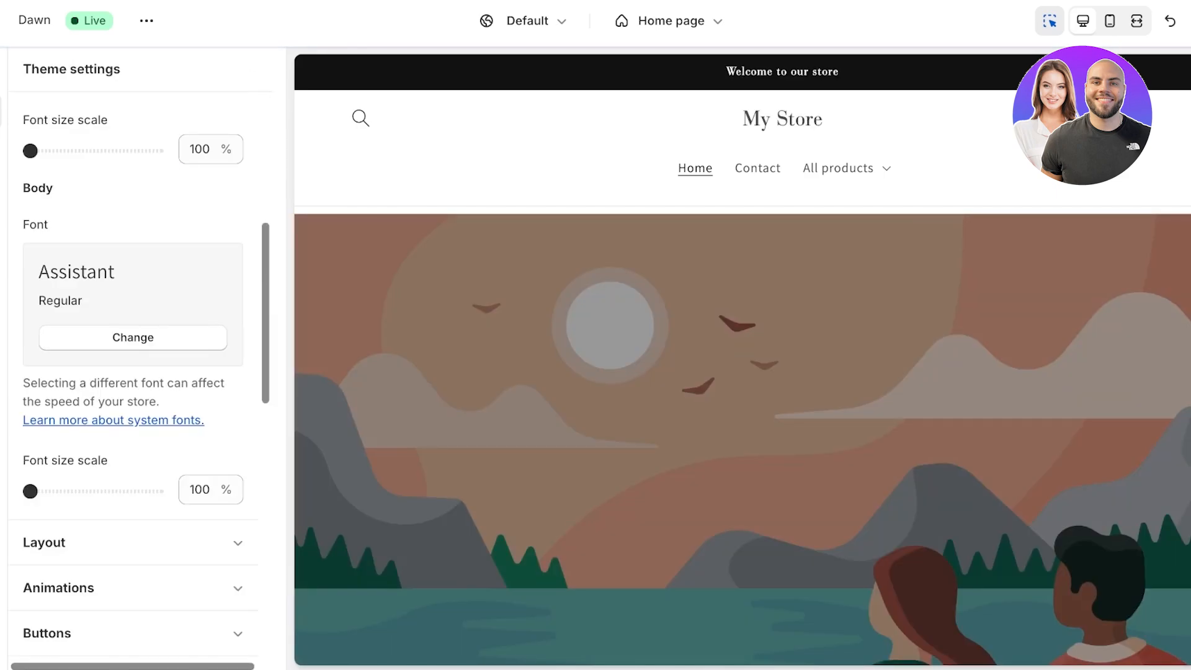
{"action": "left_click", "coordinate": [133, 337]}
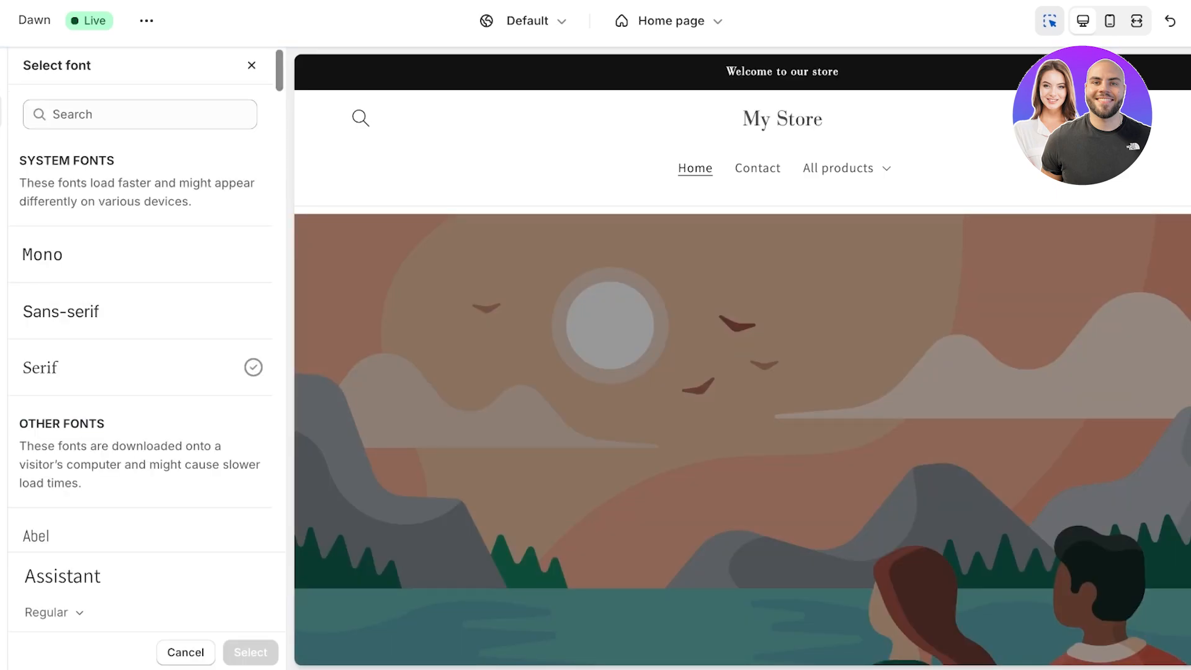
{"action": "scroll", "coordinate": [140, 372], "scroll_direction": "down", "scroll_amount": 5}
{"action": "left_click", "coordinate": [140, 223]}
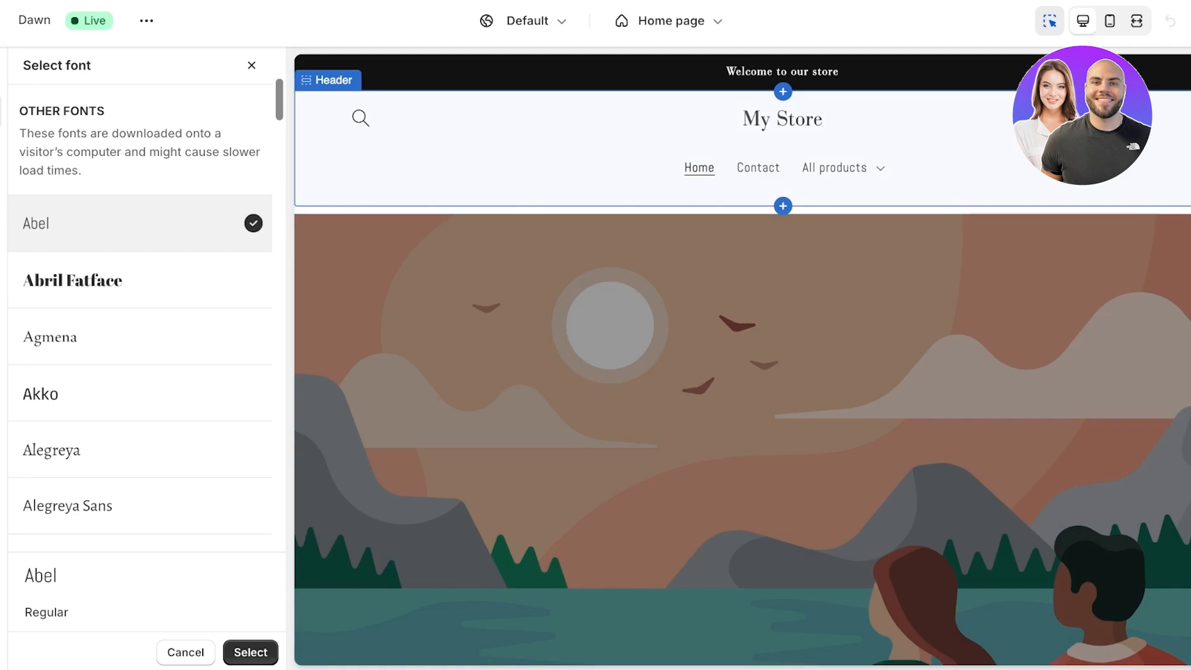
{"action": "scroll", "coordinate": [743, 360], "scroll_direction": "down", "scroll_amount": 12}
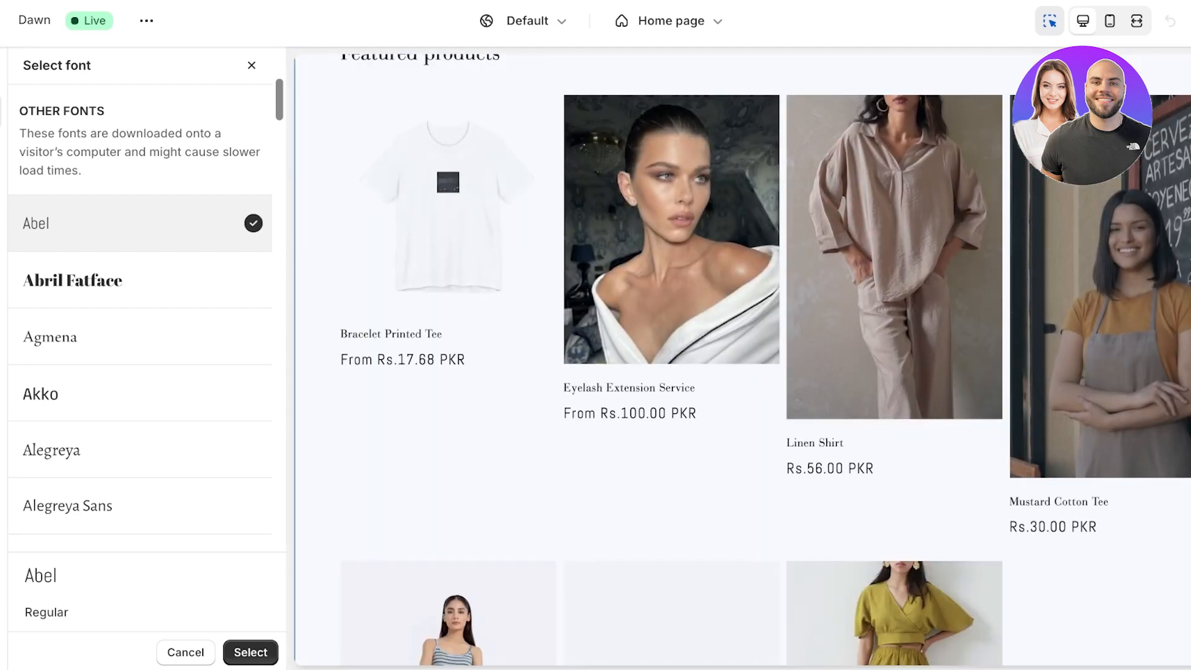
{"action": "scroll", "coordinate": [743, 360], "scroll_direction": "up", "scroll_amount": 1}
{"action": "scroll", "coordinate": [140, 311], "scroll_direction": "up", "scroll_amount": 1}
Set the body font to Agmena Regular after checking it on the featured products and the header
{"action": "left_click", "coordinate": [140, 373]}
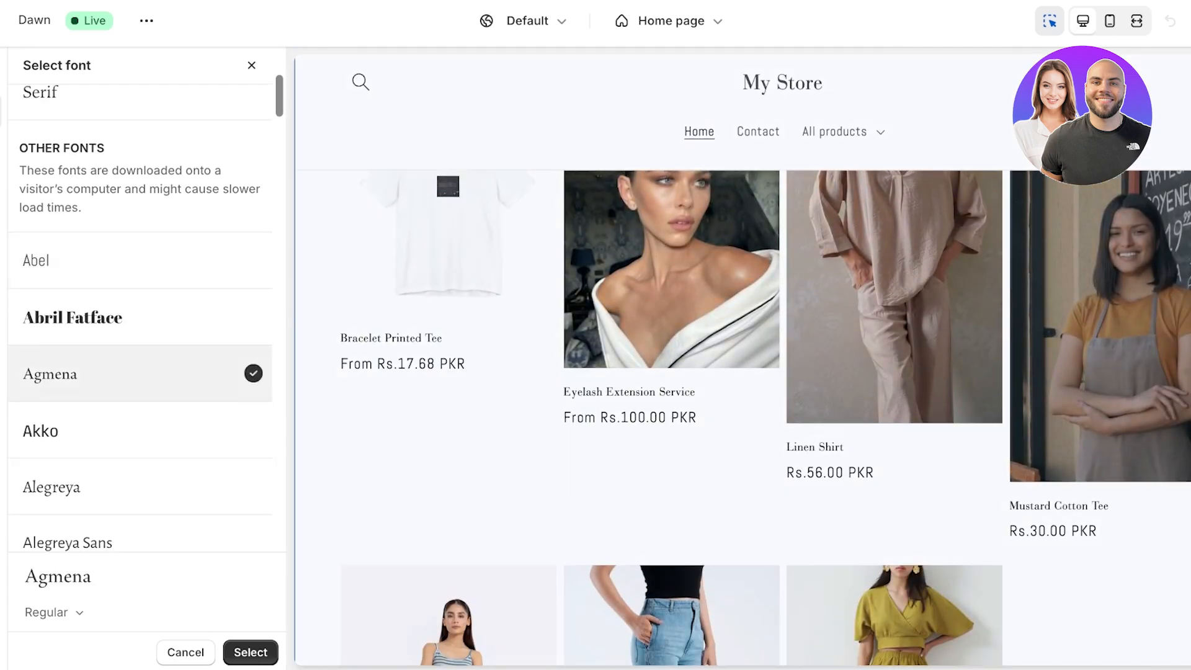
{"action": "scroll", "coordinate": [139, 428], "scroll_direction": "down", "scroll_amount": 3}
{"action": "scroll", "coordinate": [743, 360], "scroll_direction": "down", "scroll_amount": 10}
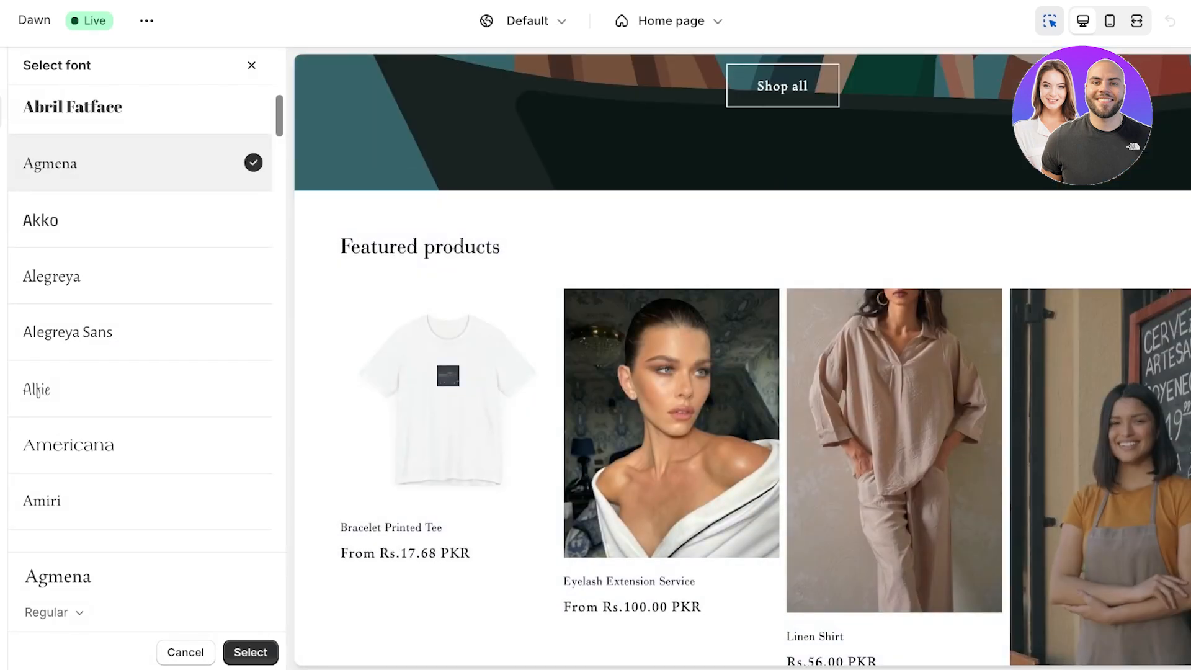
{"action": "scroll", "coordinate": [743, 359], "scroll_direction": "down", "scroll_amount": 3}
{"action": "scroll", "coordinate": [742, 359], "scroll_direction": "up", "scroll_amount": 13}
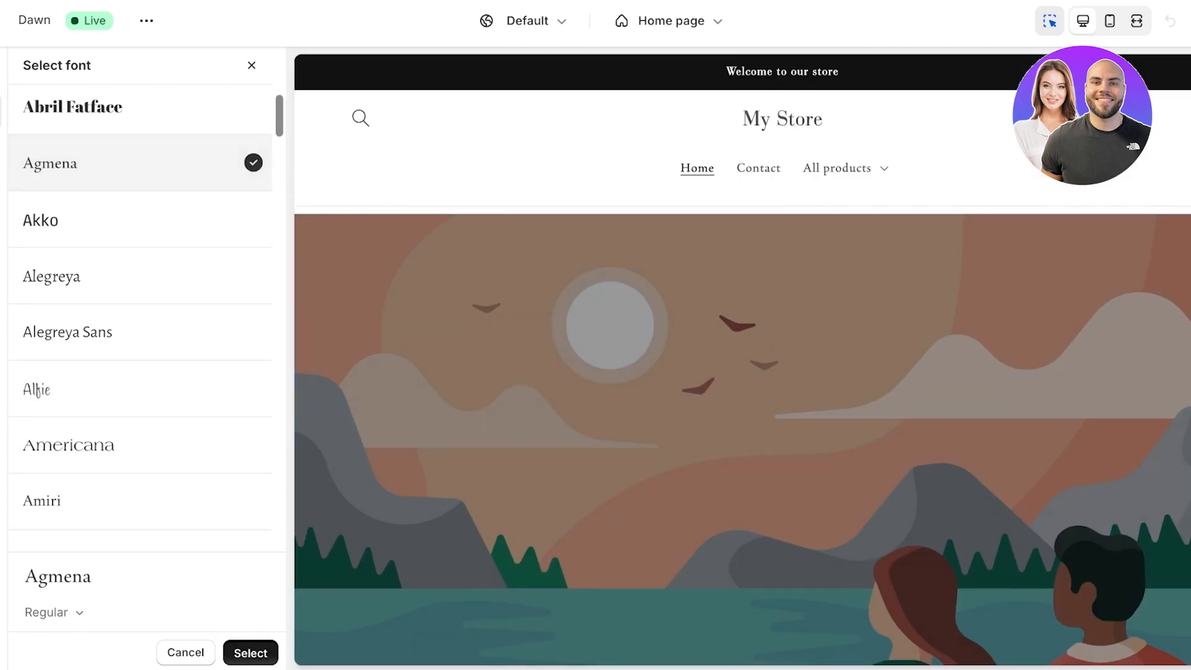
{"action": "left_click", "coordinate": [250, 652]}
Look through the remaining theme settings, including the Layout grid spacing, and return to the home page section list
{"action": "scroll", "coordinate": [133, 372], "scroll_direction": "down", "scroll_amount": 6}
{"action": "scroll", "coordinate": [133, 372], "scroll_direction": "up", "scroll_amount": 4}
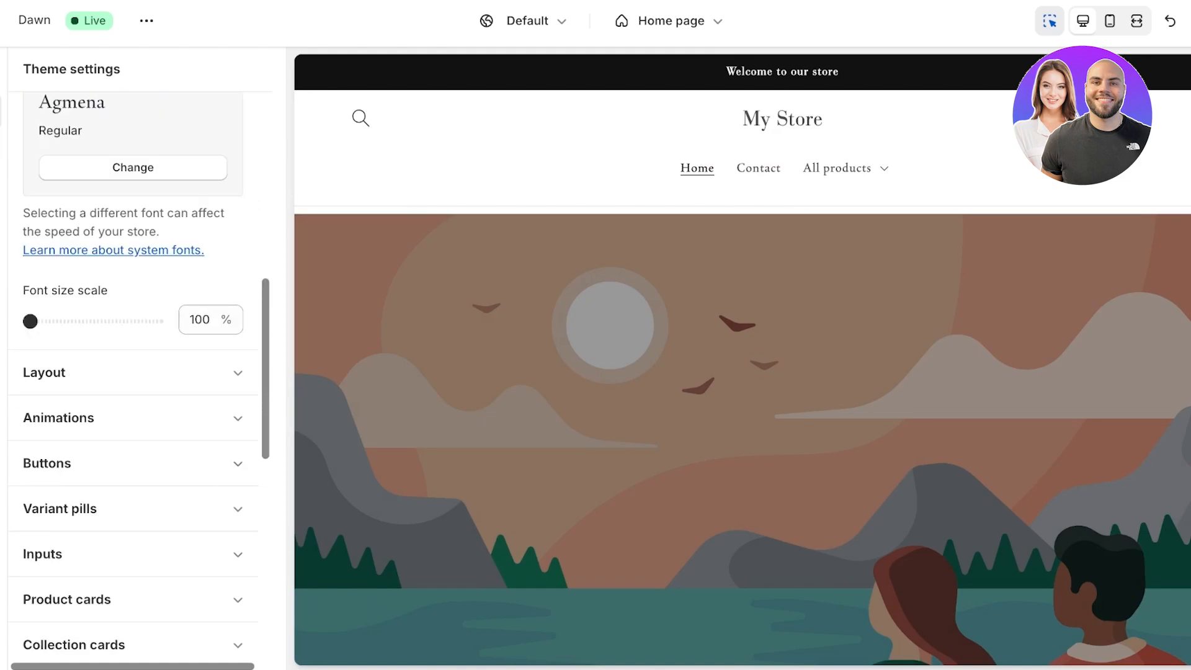
{"action": "scroll", "coordinate": [133, 372], "scroll_direction": "down", "scroll_amount": 5}
{"action": "scroll", "coordinate": [133, 211], "scroll_direction": "up", "scroll_amount": 3}
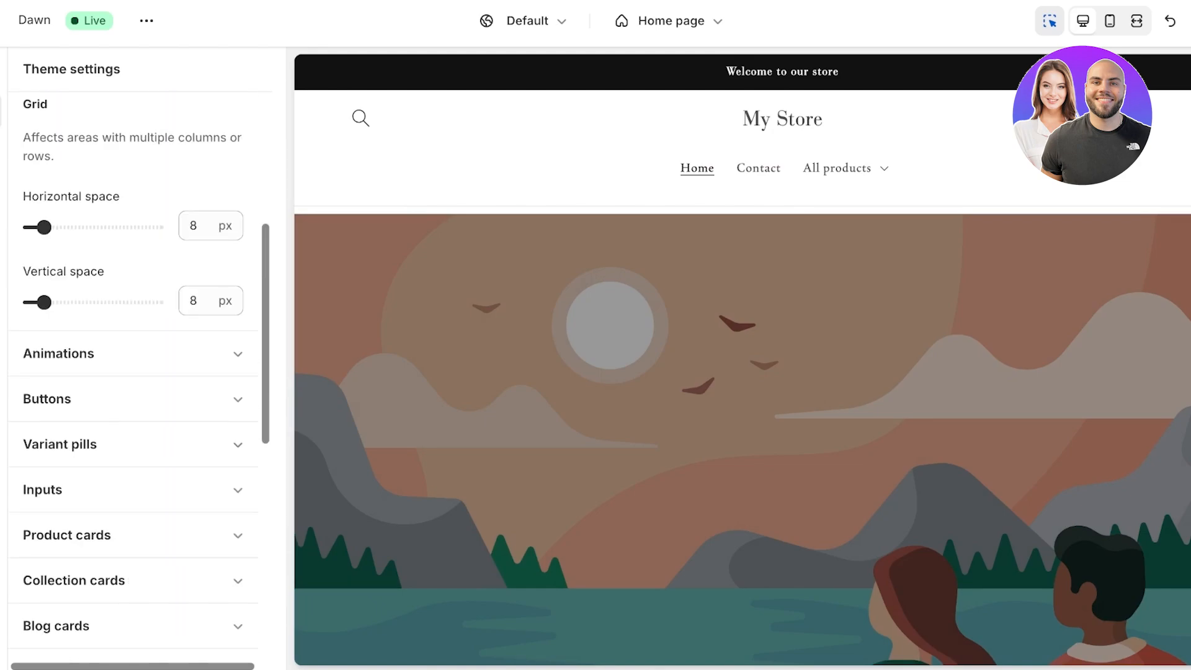
{"action": "left_click", "coordinate": [2, 70]}
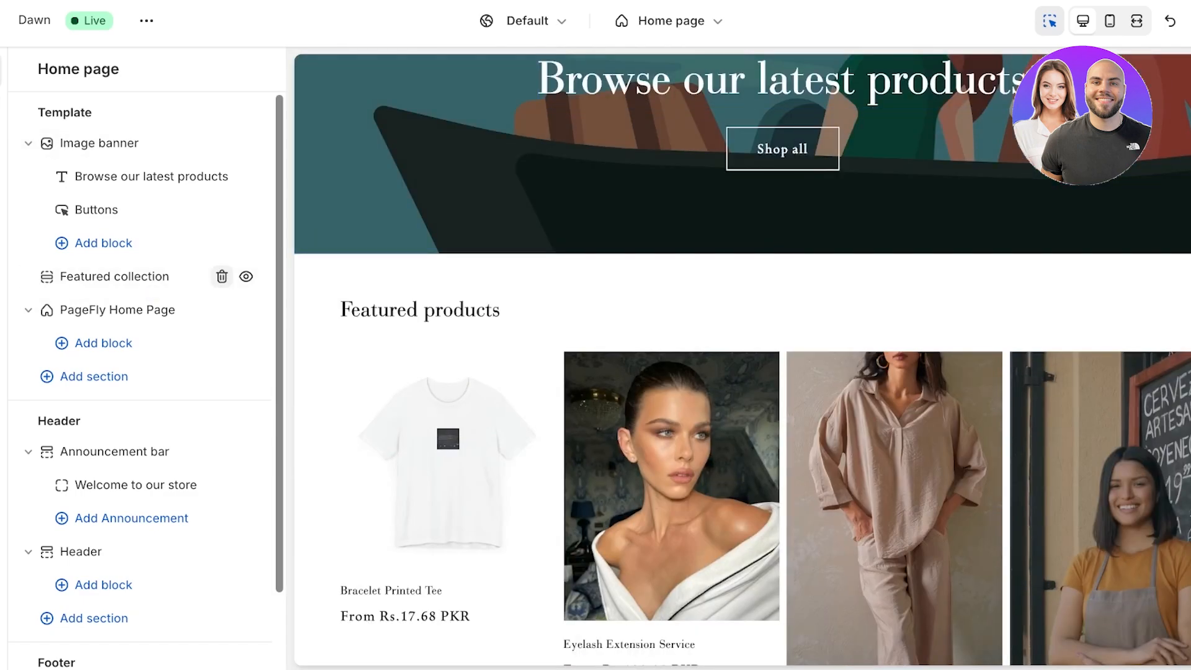
Remove the Featured collection section from the home page template and hide the PageFly Home Page section
{"action": "left_click", "coordinate": [222, 276]}
{"action": "left_click", "coordinate": [246, 276]}
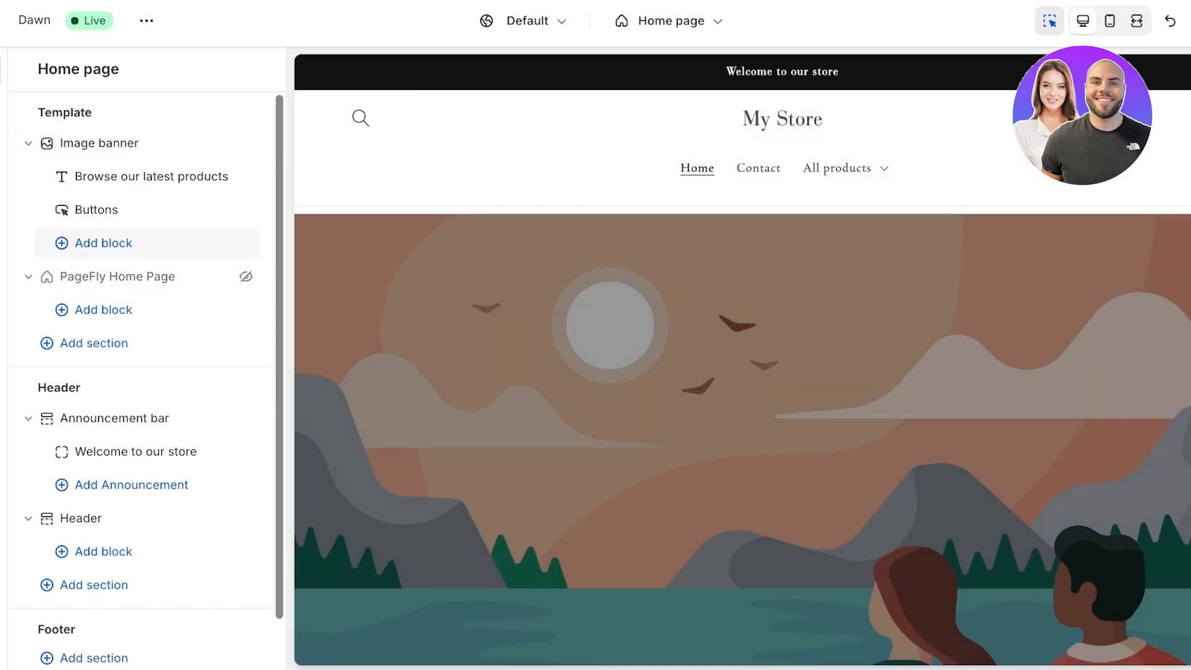
{"action": "left_click", "coordinate": [28, 277]}
{"action": "left_click", "coordinate": [28, 277]}
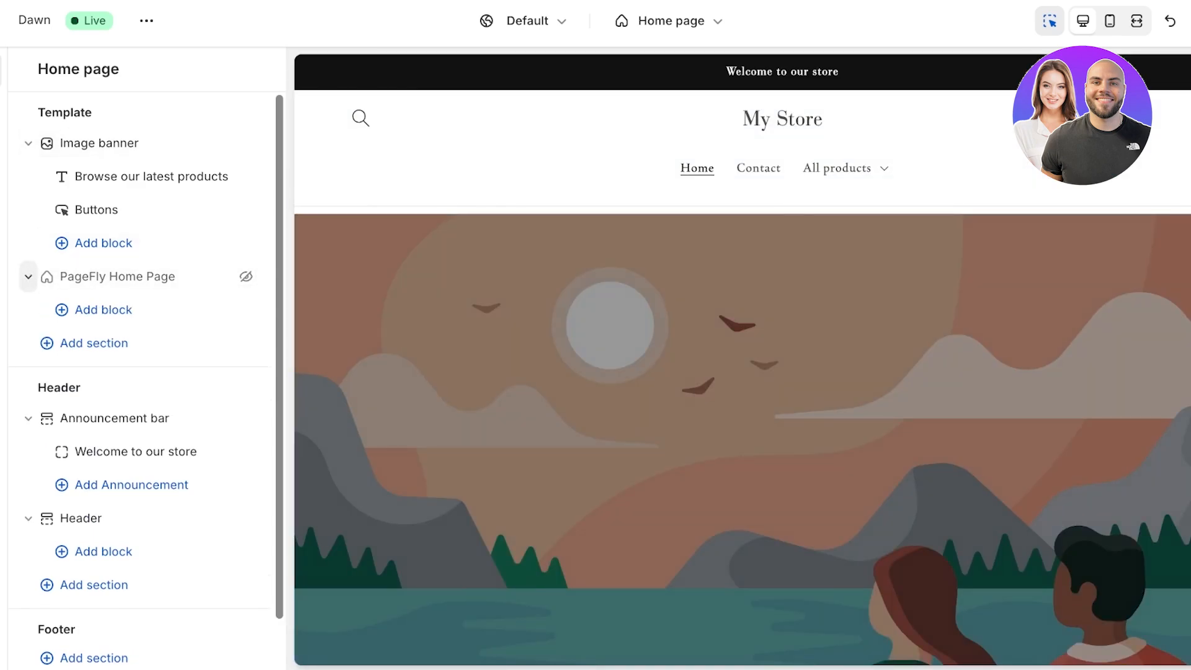
Open the Image banner section's settings to check its image and layout options
{"action": "left_click", "coordinate": [99, 144]}
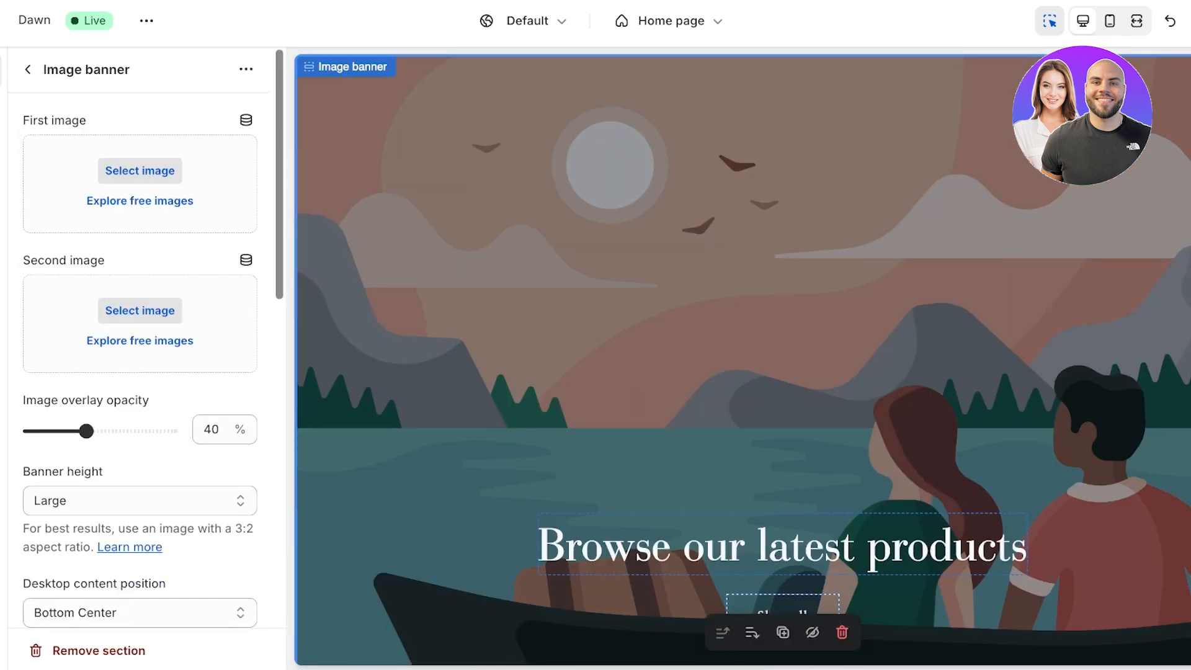
{"action": "left_click", "coordinate": [28, 69]}
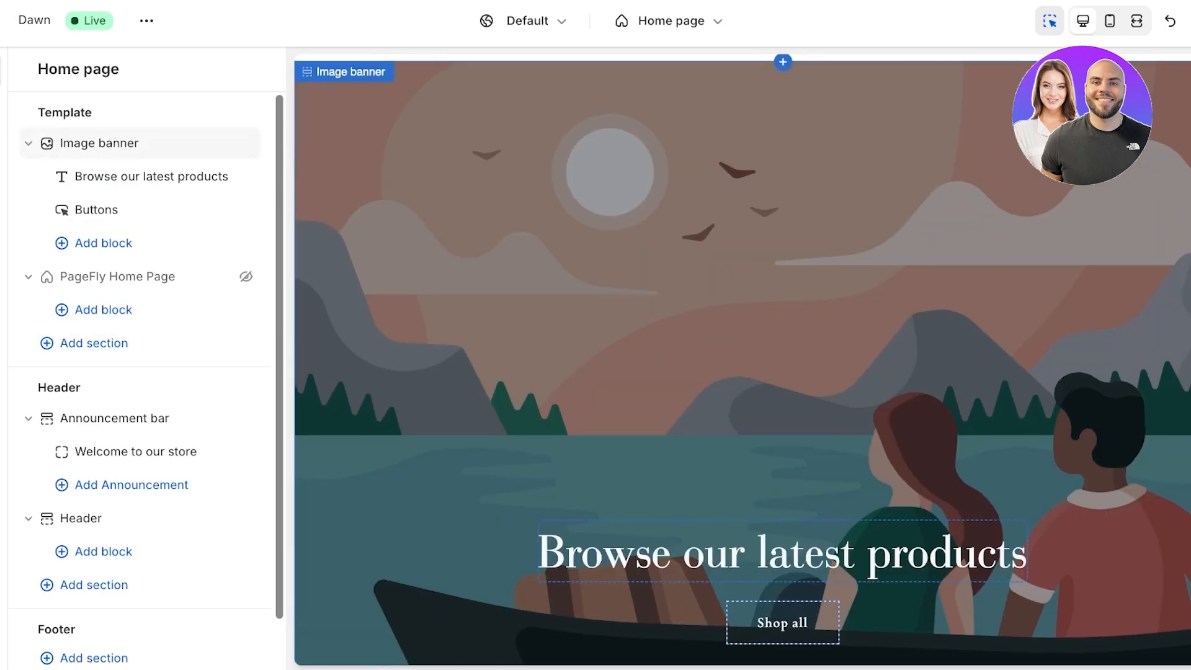
{"action": "left_click", "coordinate": [99, 143]}
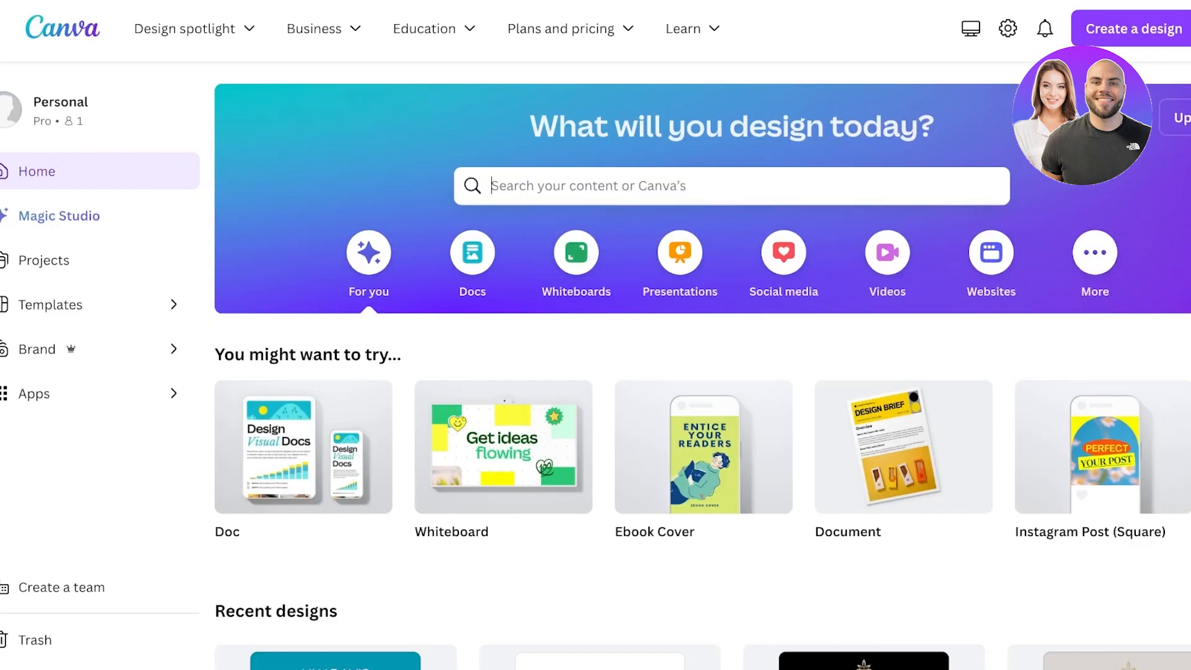
In Canva, search the templates for "banner" and open the Simple Modern Photo Collage Autumn Fashion Sale Banner for editing
{"action": "left_click", "coordinate": [497, 186]}
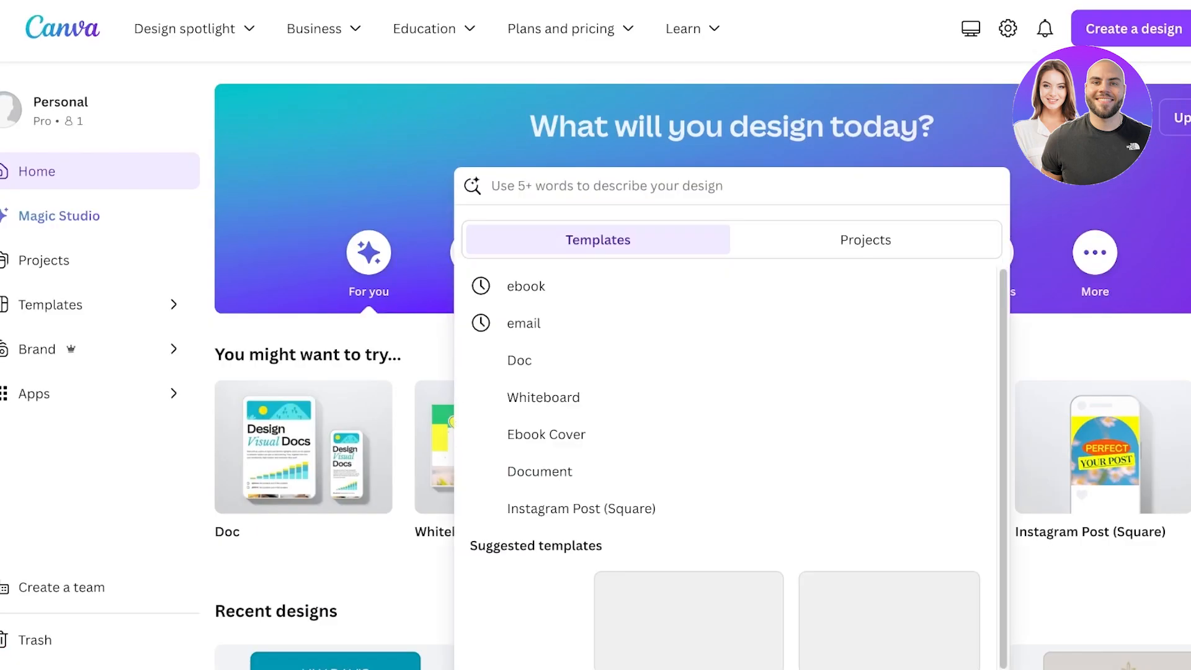
{"action": "type", "text": "banner"}
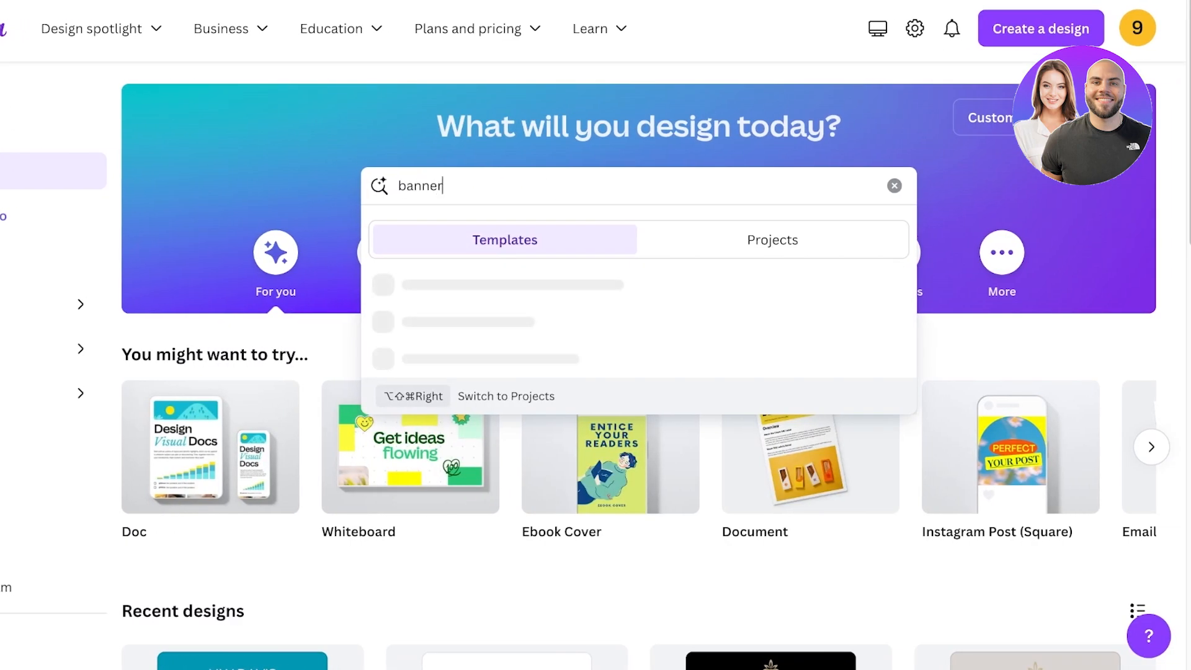
{"action": "key", "text": "Return"}
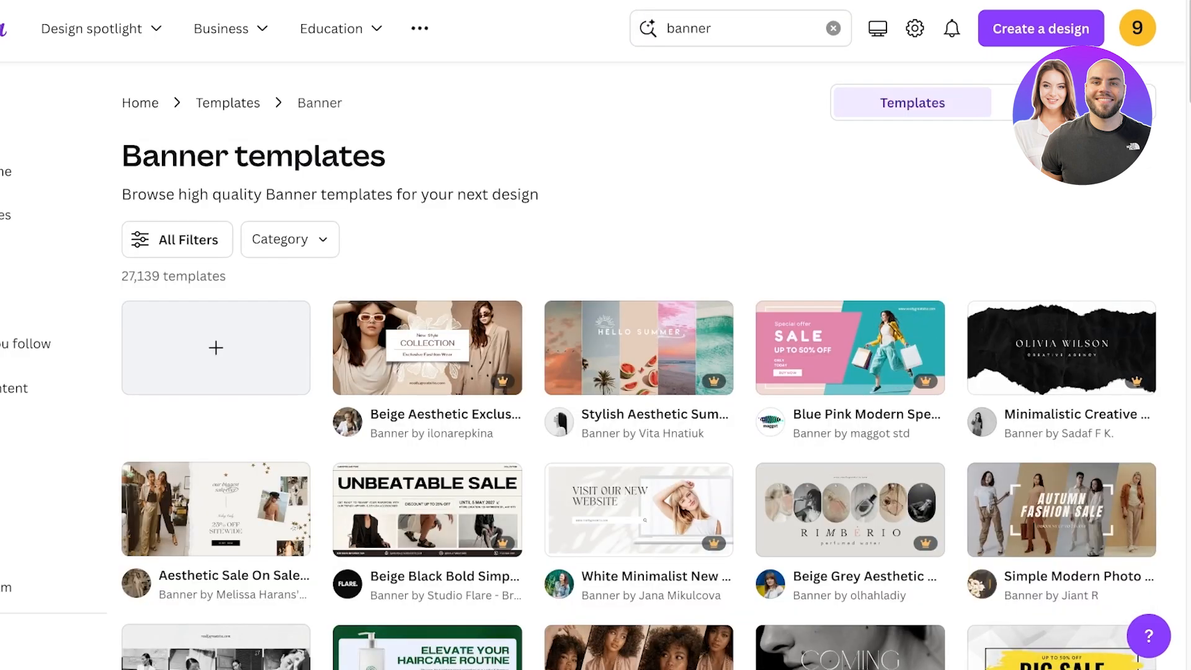
{"action": "scroll", "coordinate": [639, 366], "scroll_direction": "down", "scroll_amount": 1}
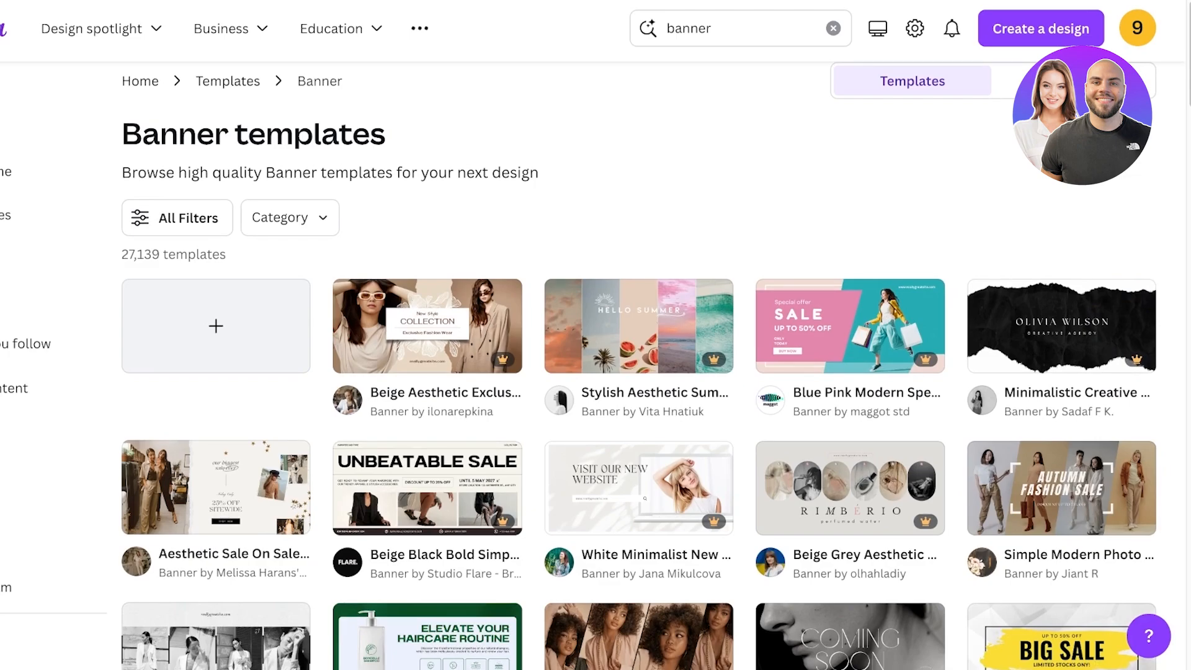
{"action": "left_click", "coordinate": [1061, 488]}
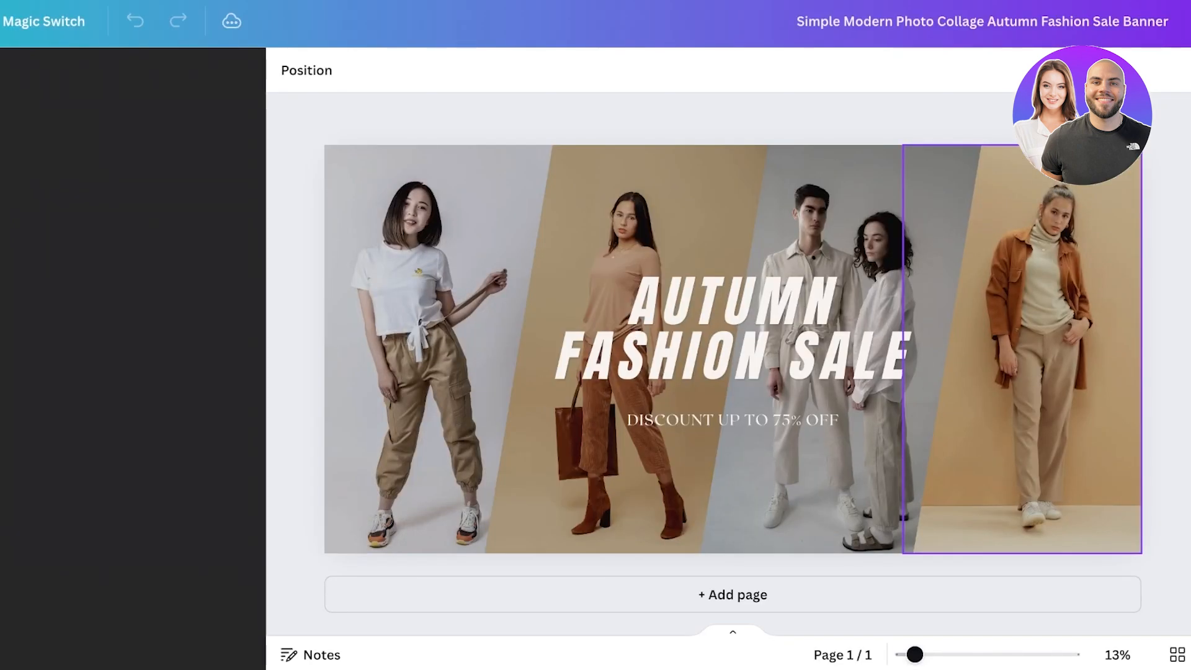
Delete the discount line from the banner and change the main heading to "CLASSICS ARE BACK"
{"action": "double_click", "coordinate": [732, 420]}
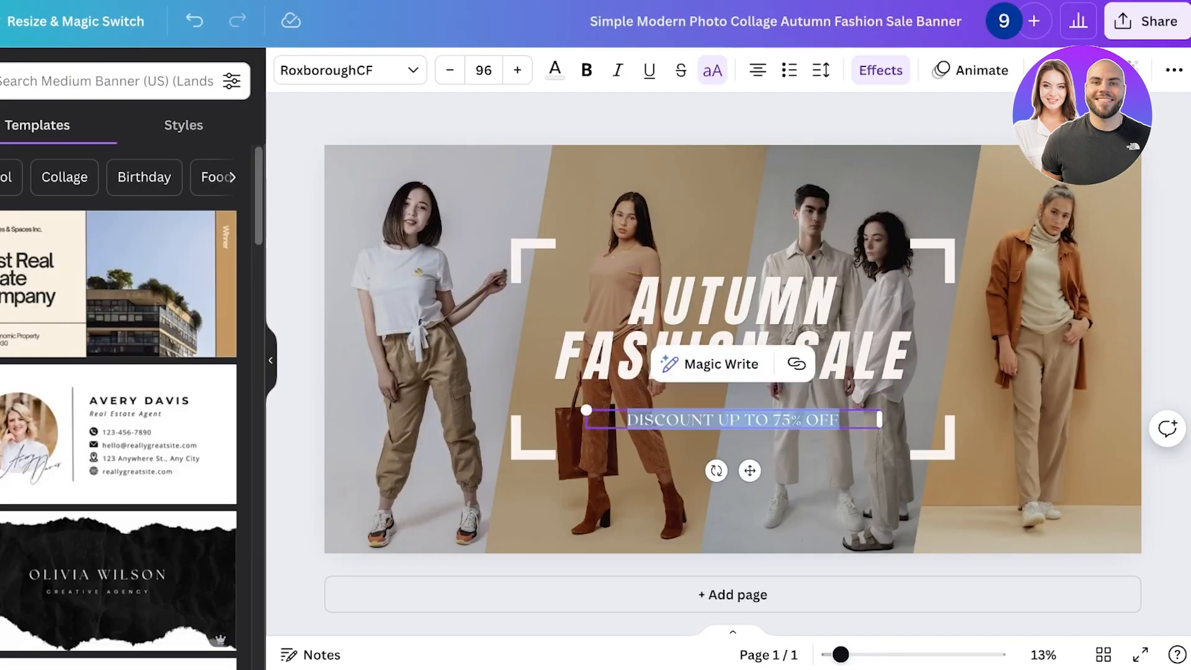
{"action": "key", "text": "BackSpace"}
{"action": "double_click", "coordinate": [733, 345]}
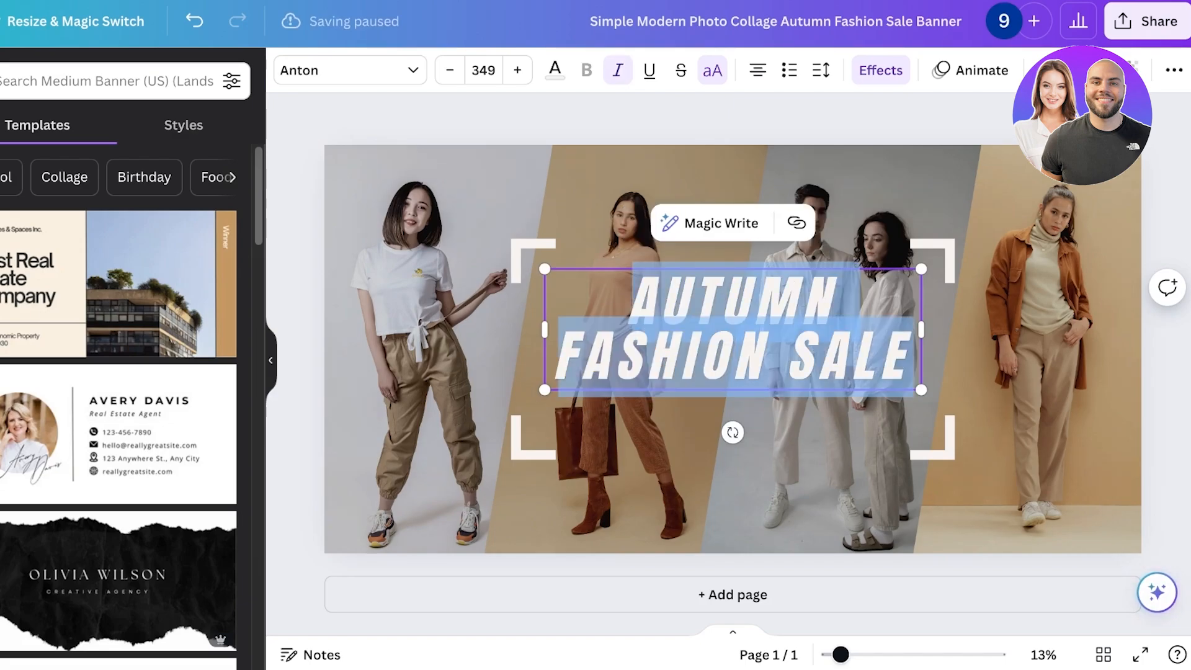
{"action": "type", "text": "CLASSICS ARE BACK"}
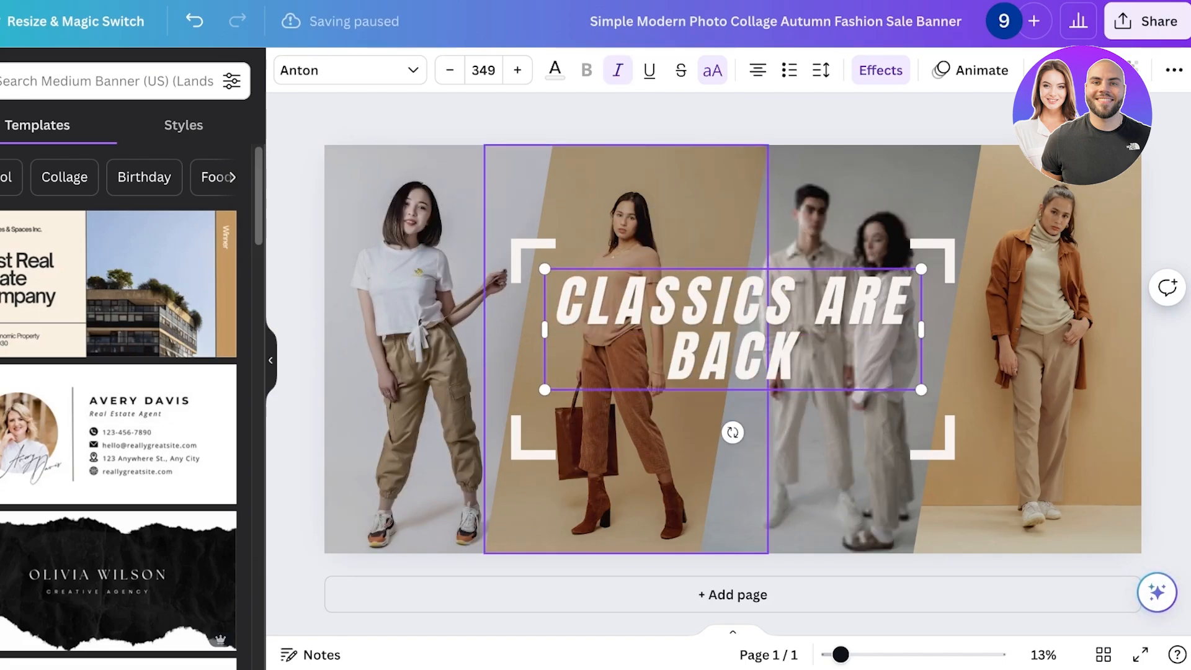
Download the banner as a 6,912 × 3,456 px PNG and try to upload it in Shopify as the Image banner's first image
{"action": "left_click", "coordinate": [639, 453]}
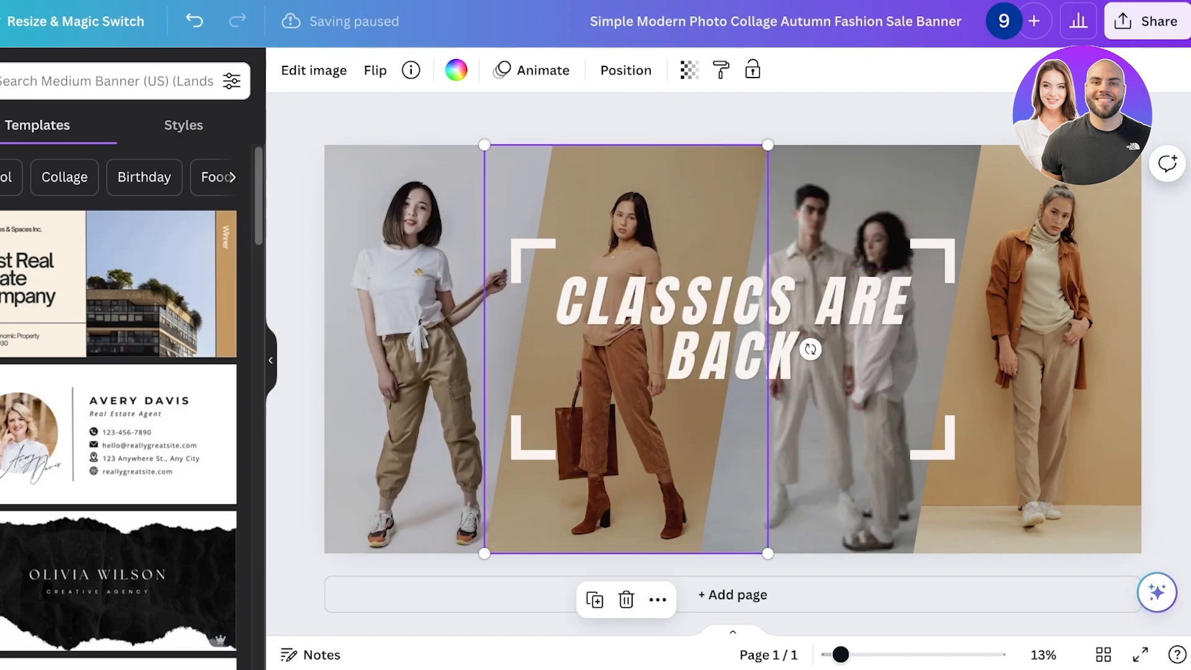
{"action": "left_click", "coordinate": [434, 397]}
{"action": "left_click", "coordinate": [1147, 21]}
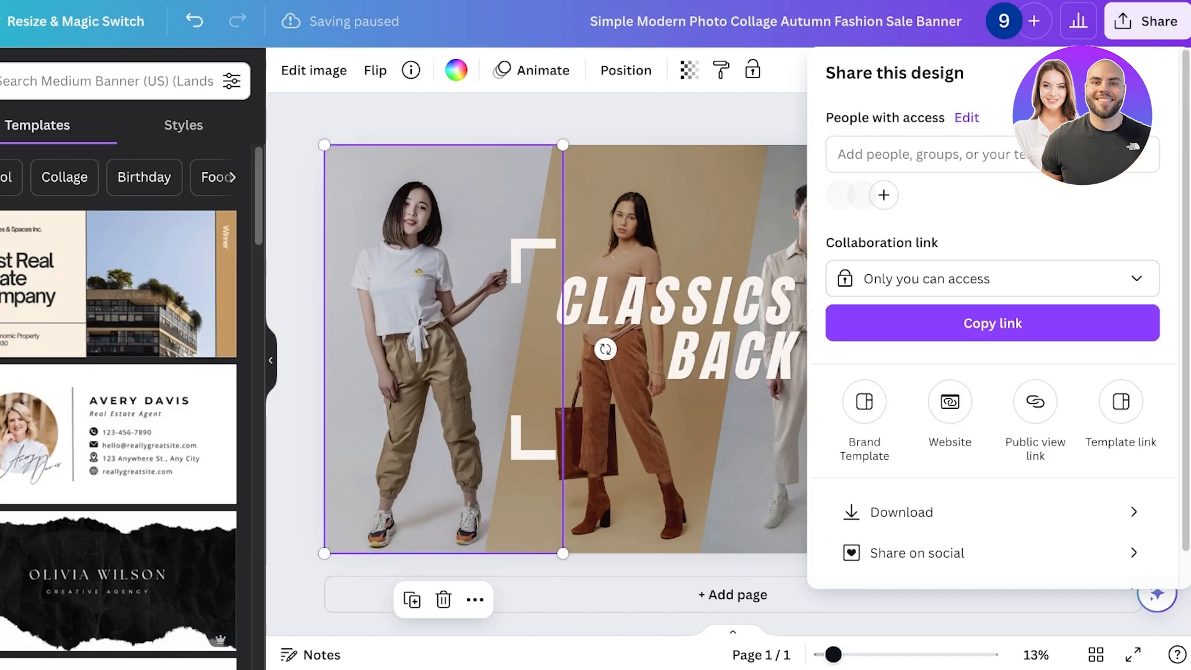
{"action": "left_click", "coordinate": [880, 510]}
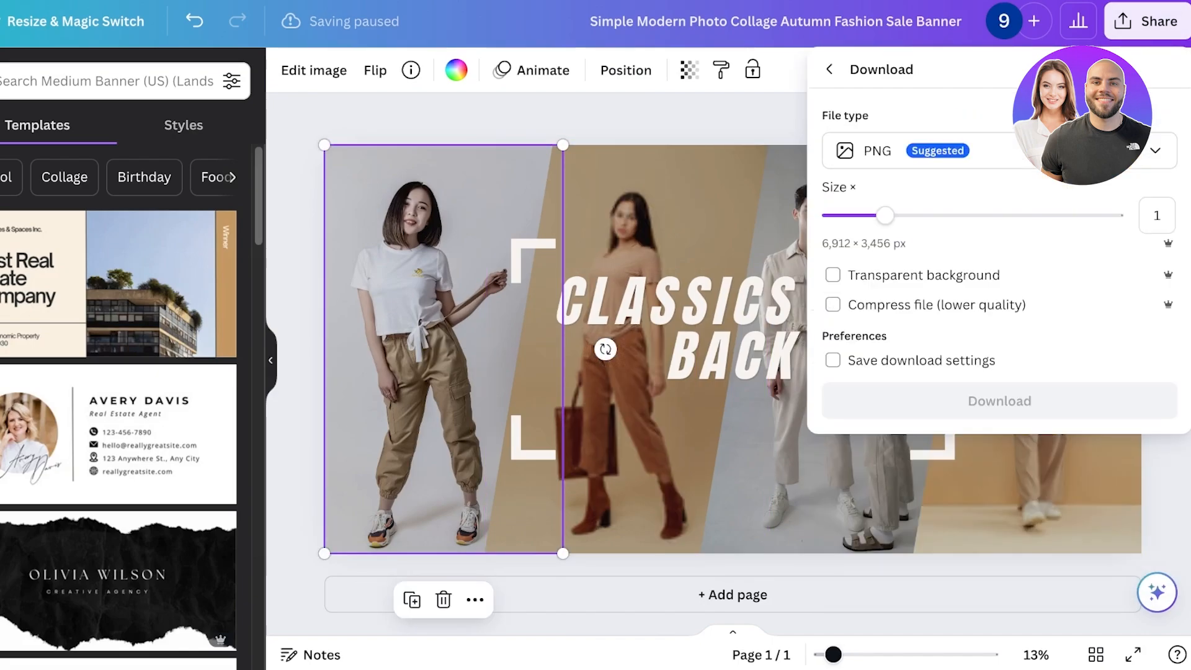
{"action": "left_click", "coordinate": [999, 401]}
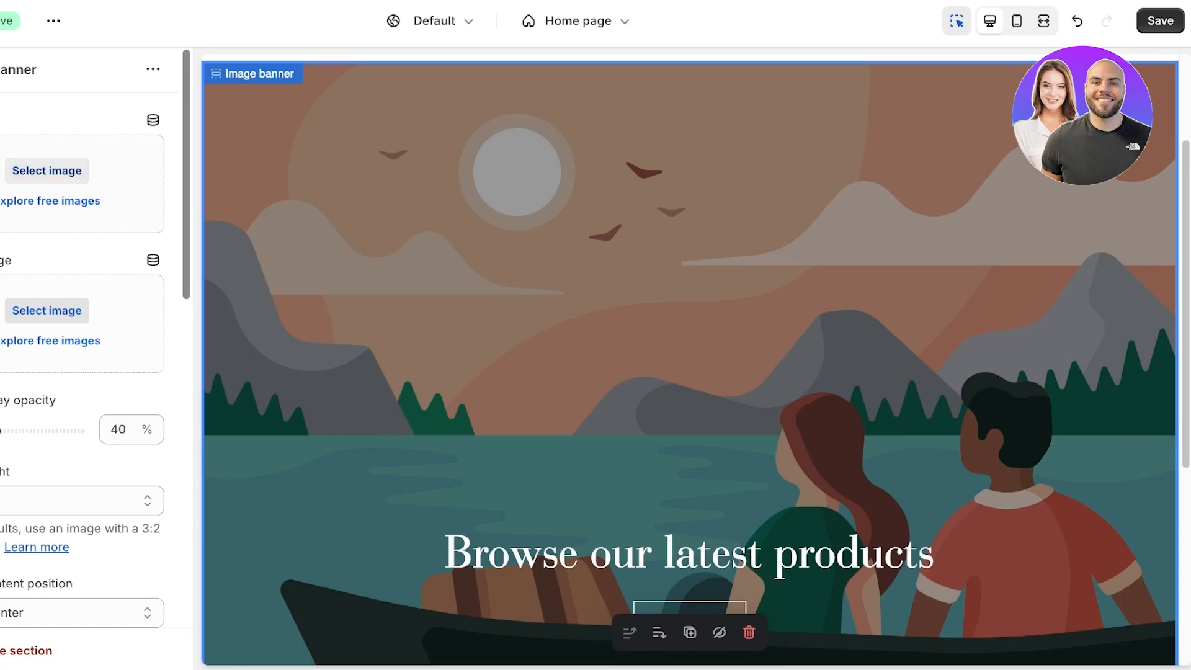
{"action": "left_click", "coordinate": [43, 171]}
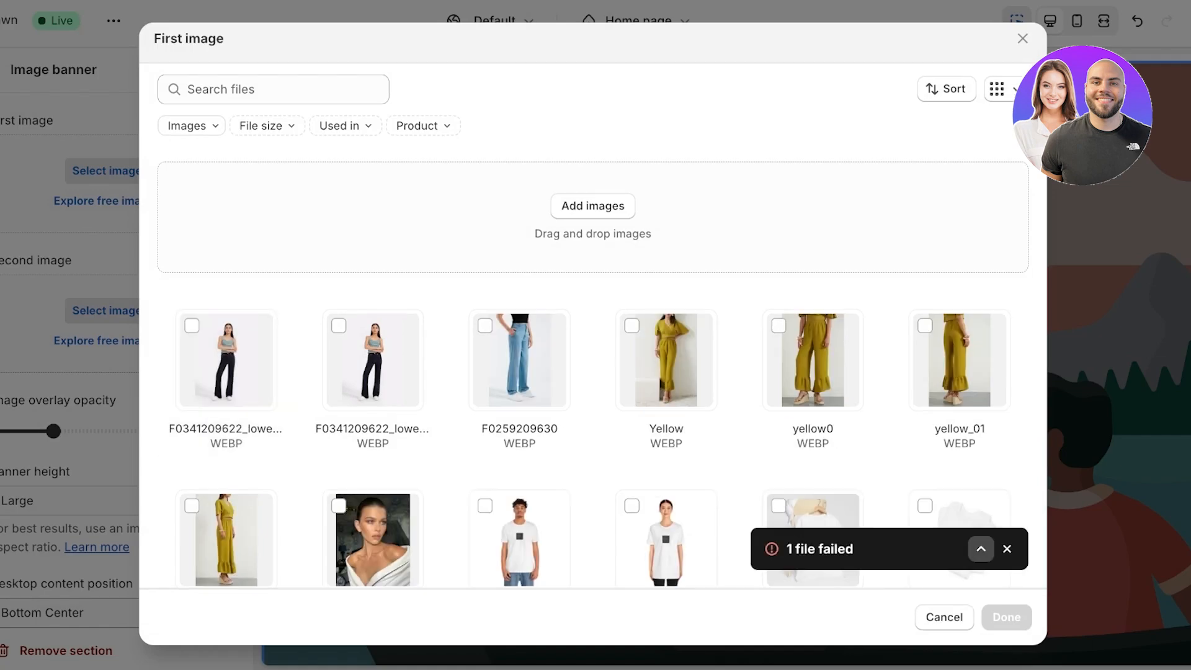
{"action": "left_click", "coordinate": [1007, 548]}
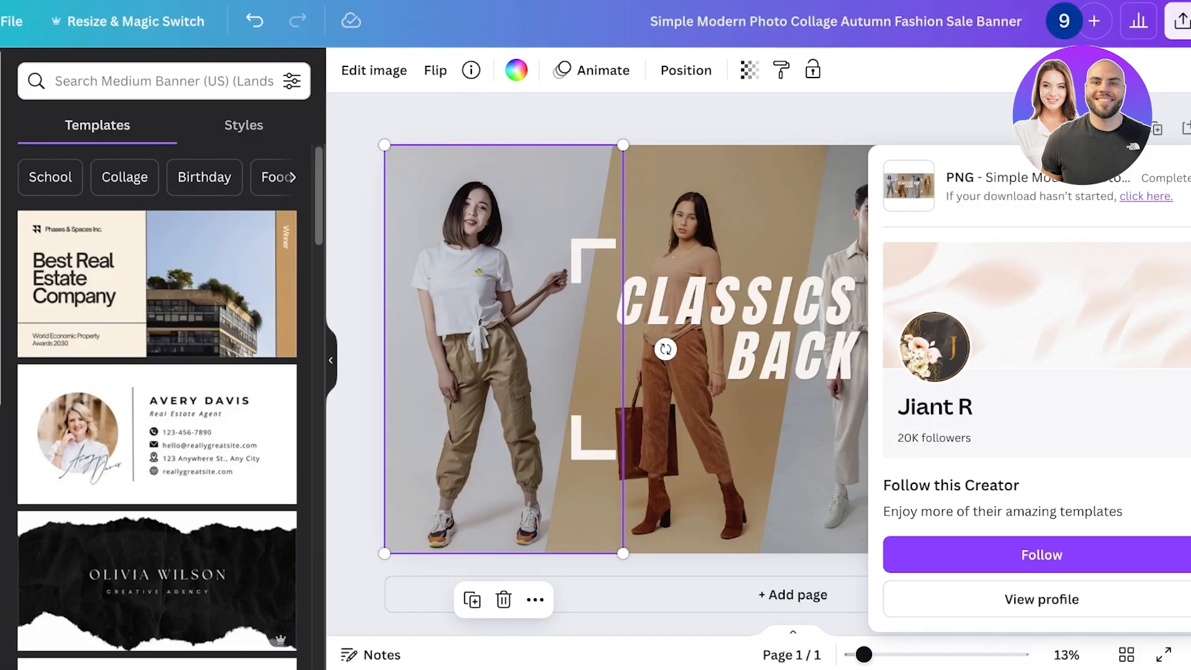
In Canva, download the banner as a 3,456 × 1,728 px PNG, and set it as the Image banner's first image in Shopify
{"action": "left_click", "coordinate": [1182, 21]}
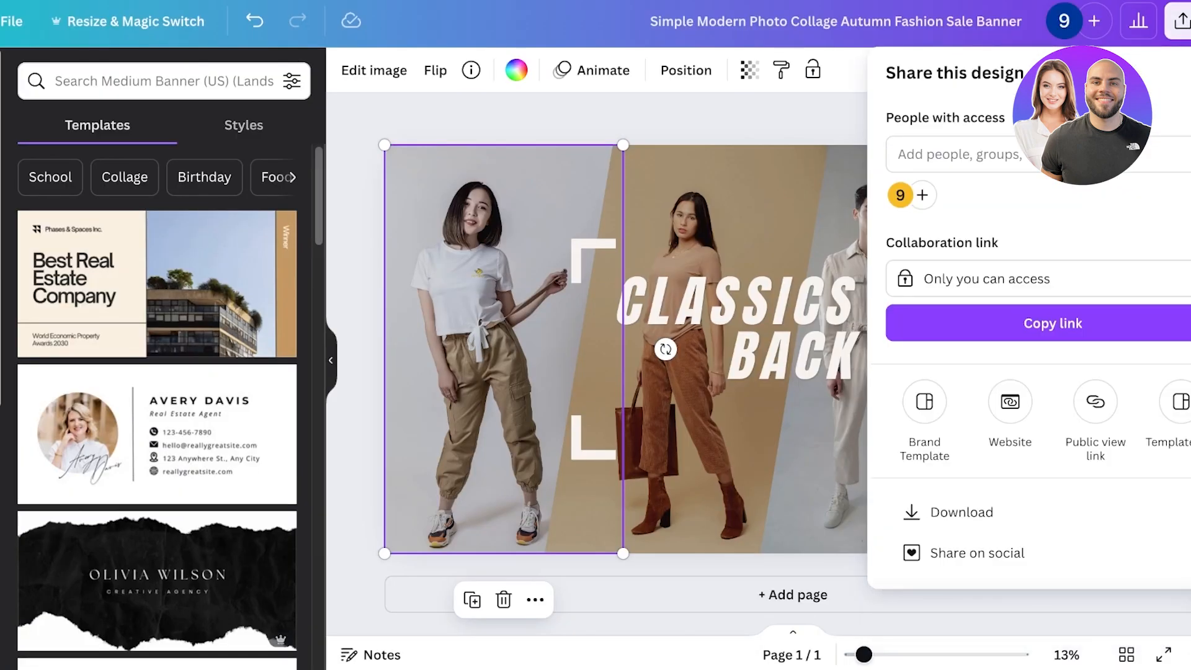
{"action": "left_click", "coordinate": [961, 512]}
{"action": "left_click_drag", "start_coordinate": [945, 215], "coordinate": [892, 215]}
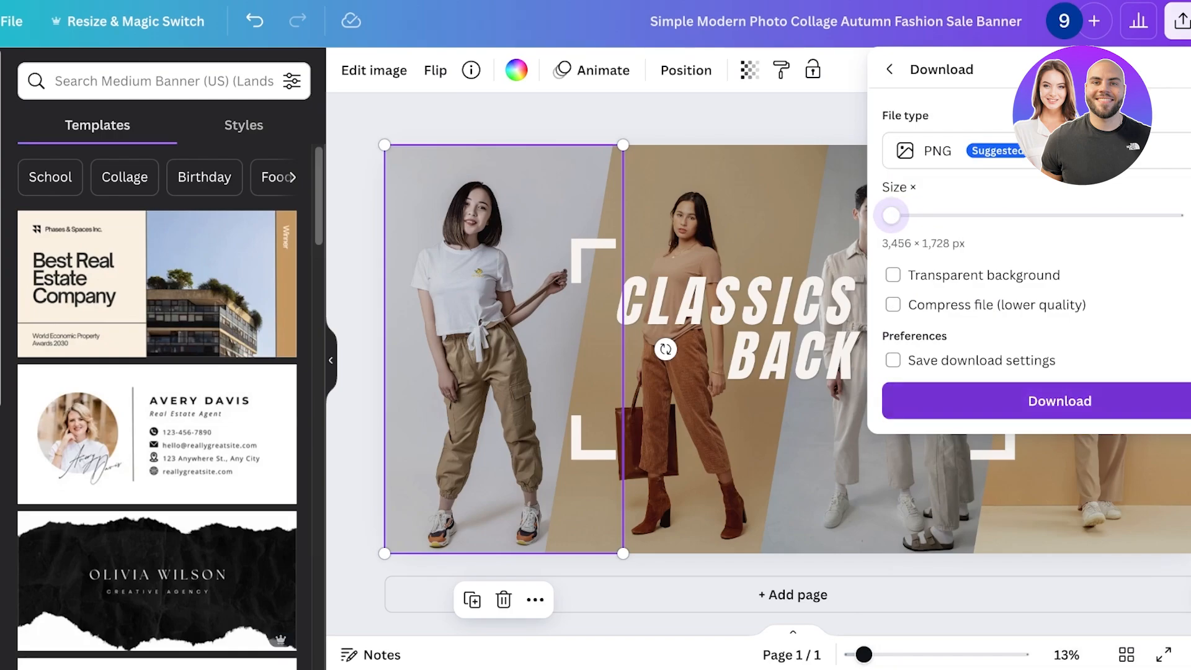
{"action": "left_click", "coordinate": [1048, 401]}
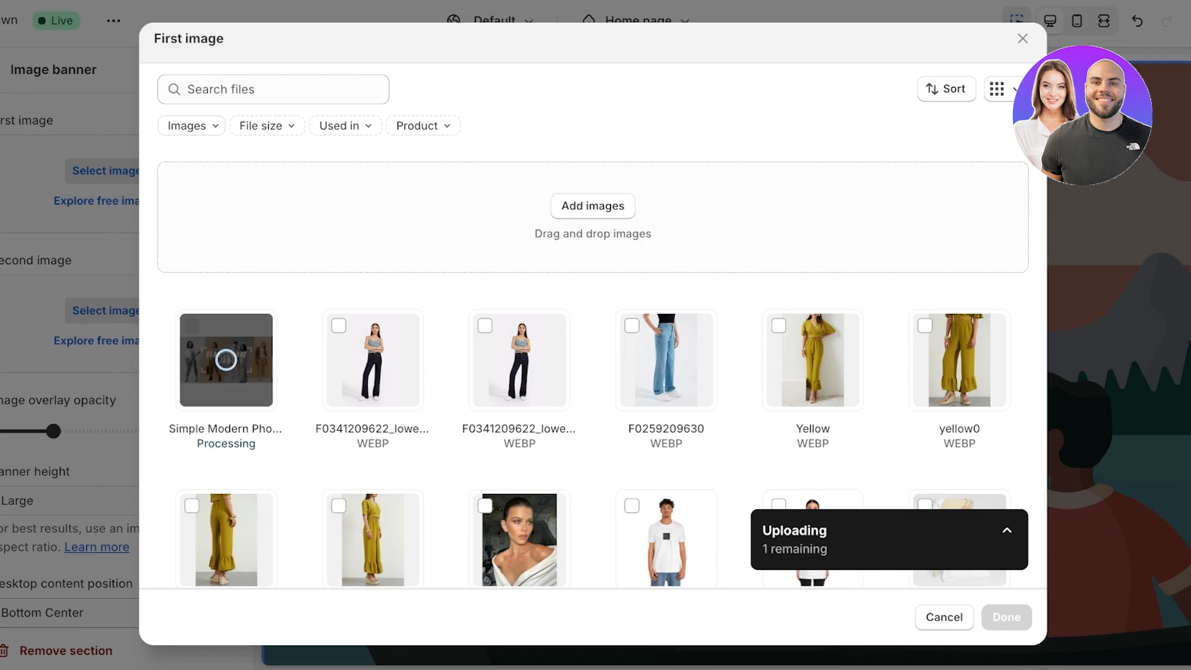
{"action": "left_click", "coordinate": [1006, 617]}
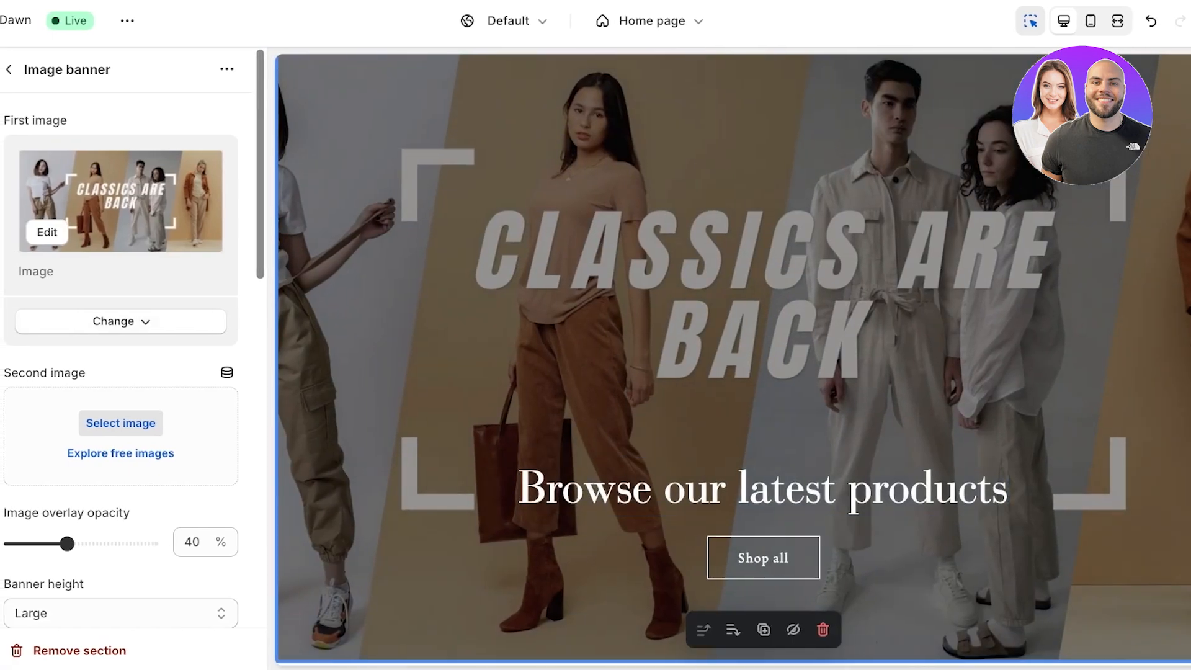
{"action": "left_click", "coordinate": [106, 321]}
{"action": "left_click", "coordinate": [117, 359]}
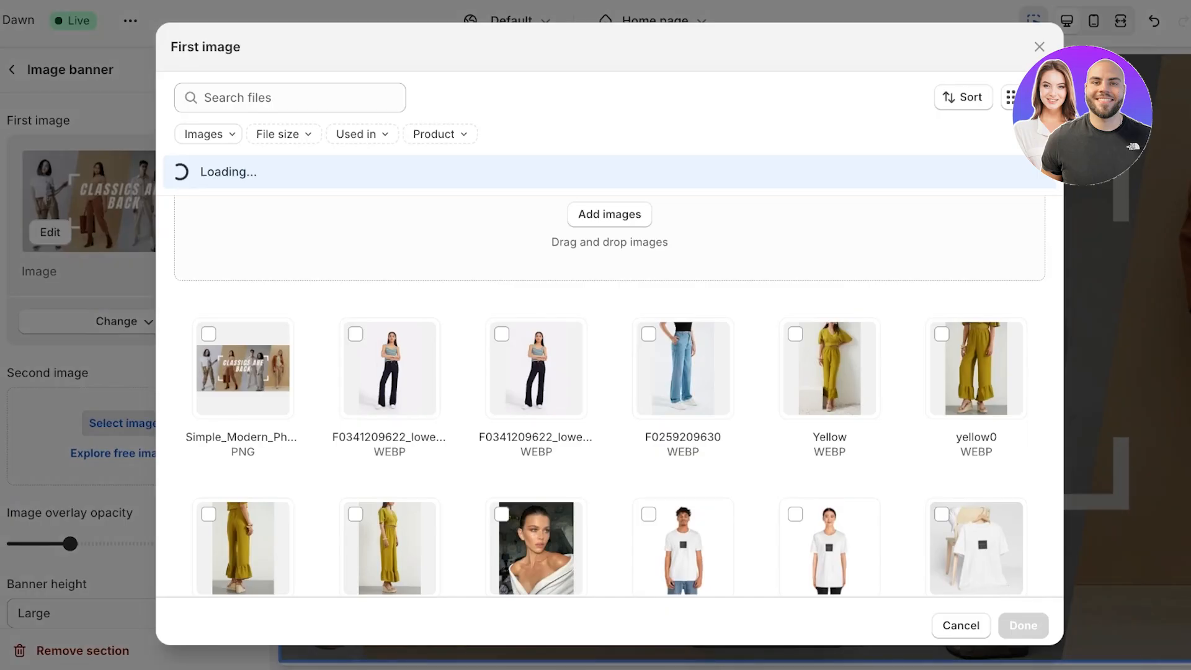
{"action": "key", "text": "Escape"}
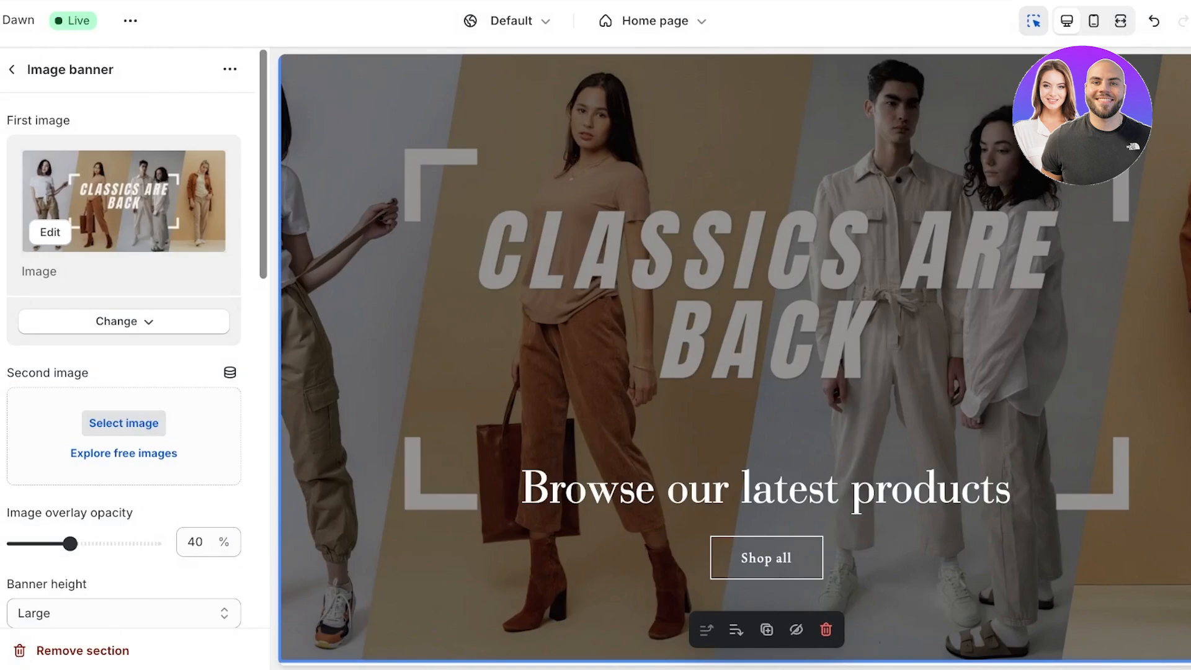
Set the Image banner's image overlay opacity to 10%
{"action": "left_click_drag", "start_coordinate": [70, 544], "coordinate": [9, 544]}
{"action": "scroll", "coordinate": [124, 497], "scroll_direction": "down", "scroll_amount": 1}
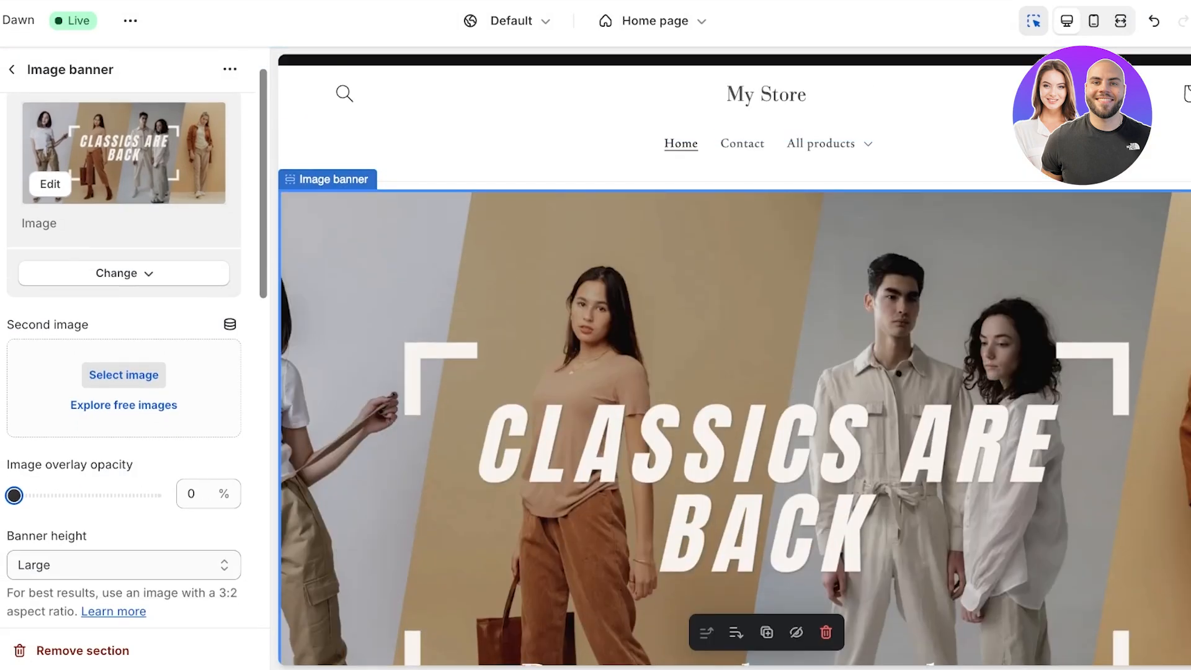
{"action": "scroll", "coordinate": [123, 372], "scroll_direction": "down", "scroll_amount": 2}
{"action": "left_click_drag", "start_coordinate": [14, 372], "coordinate": [27, 372]}
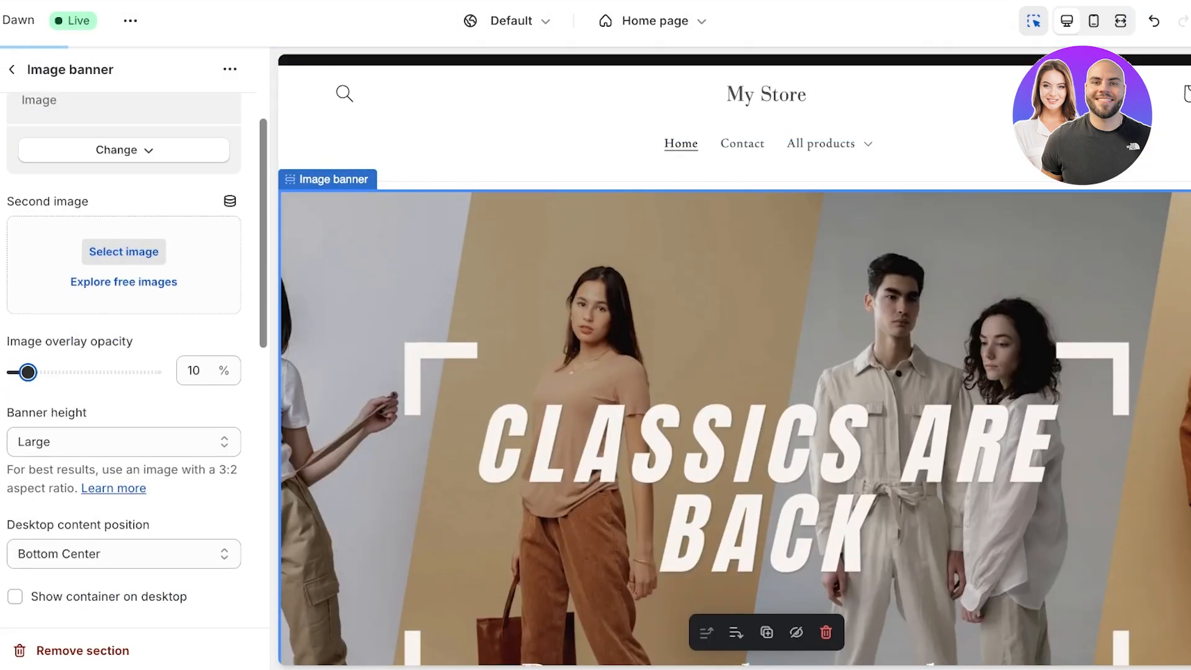
Set the Image banner's banner height to Small
{"action": "left_click", "coordinate": [123, 442]}
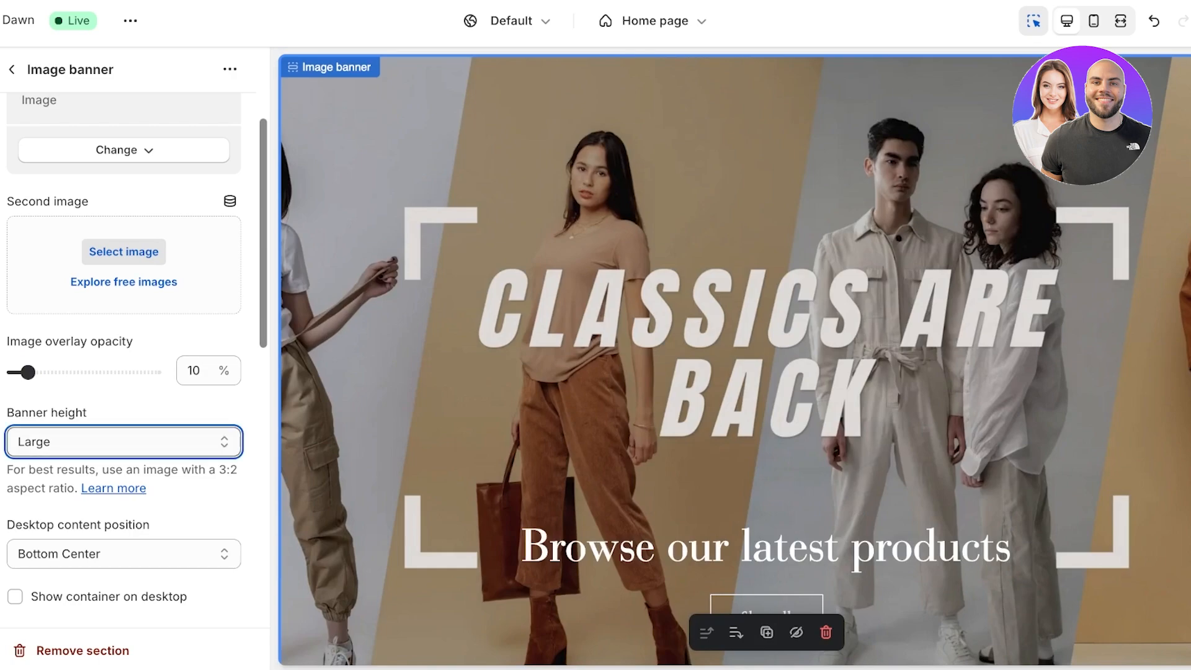
{"action": "left_click", "coordinate": [62, 412]}
{"action": "scroll", "coordinate": [123, 372], "scroll_direction": "up", "scroll_amount": 1}
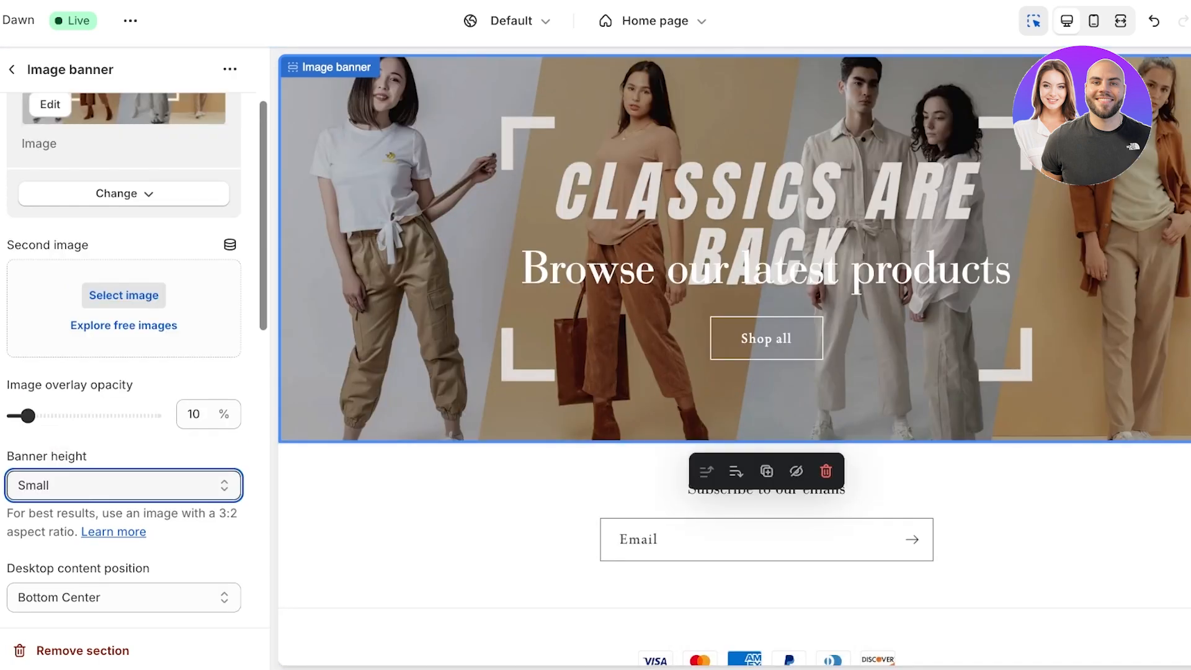
{"action": "scroll", "coordinate": [766, 478], "scroll_direction": "up", "scroll_amount": 3}
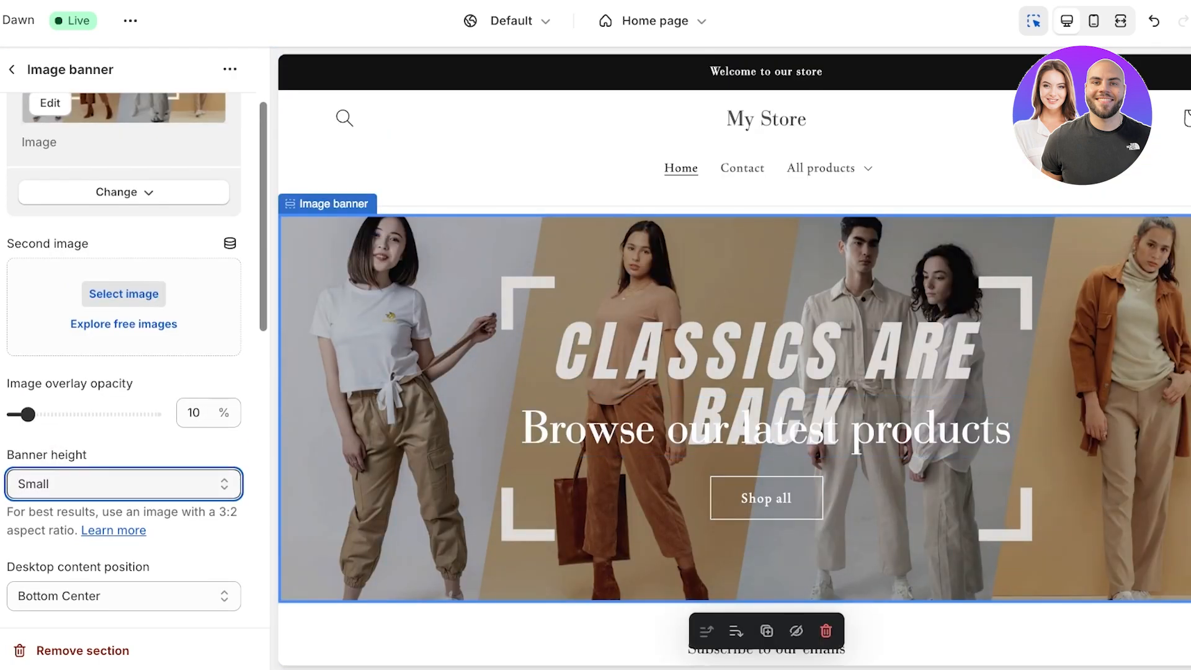
Clear the "Browse our latest products" heading text from the Image banner and return to the section list
{"action": "left_click", "coordinate": [766, 498]}
{"action": "left_click", "coordinate": [766, 428]}
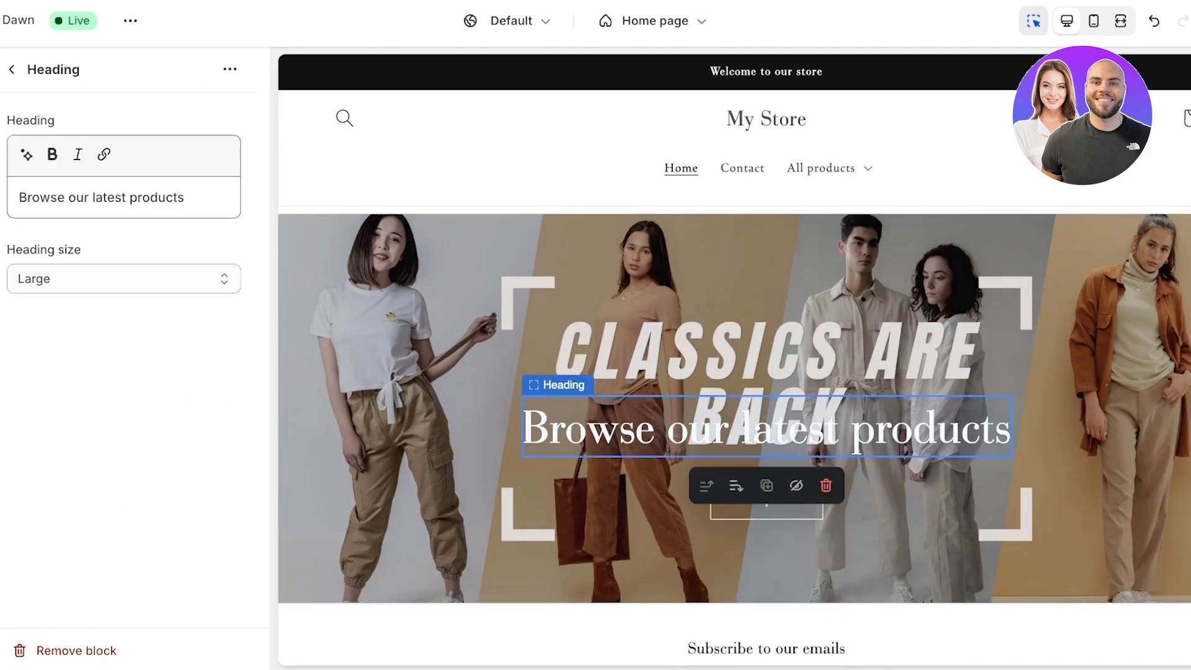
{"action": "triple_click", "coordinate": [101, 197]}
{"action": "key", "text": "BackSpace"}
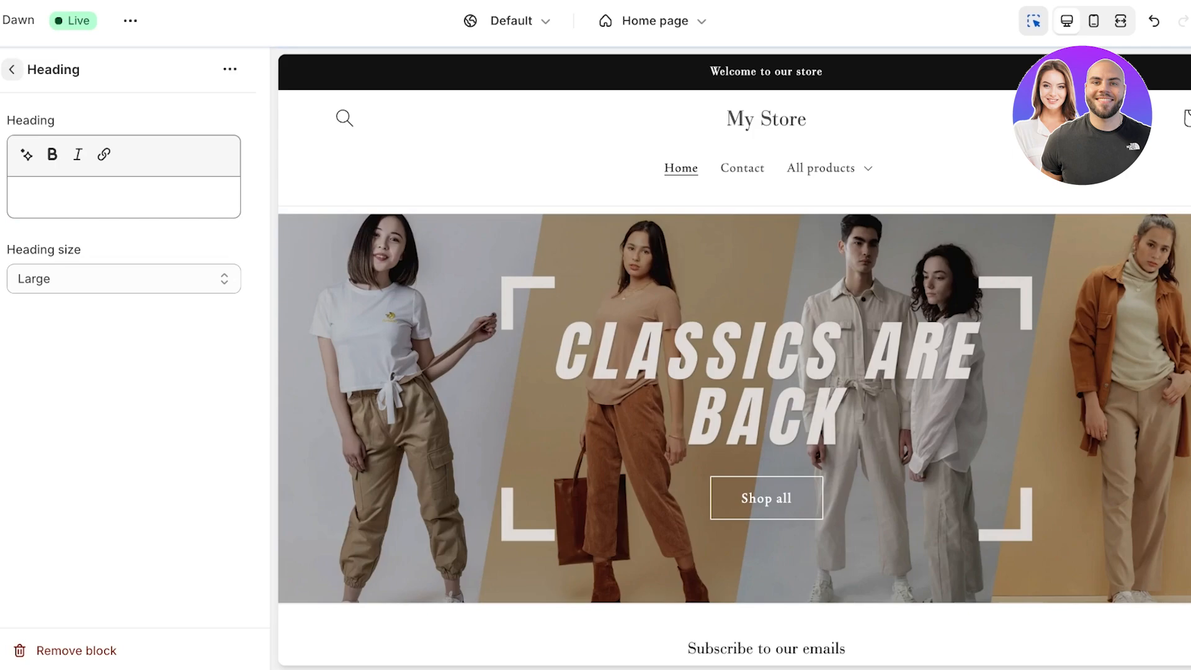
{"action": "left_click", "coordinate": [12, 70]}
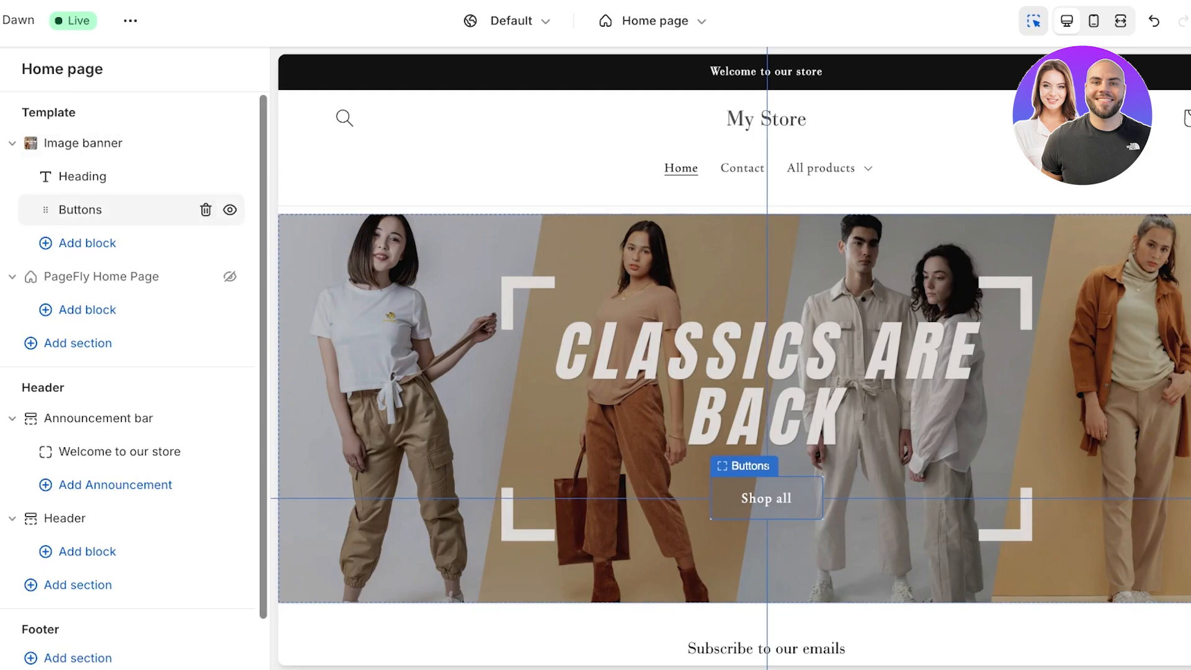
Link the Image banner's "Shop all" button to the Summer 24' collection
{"action": "left_click", "coordinate": [81, 210]}
{"action": "left_click", "coordinate": [65, 149]}
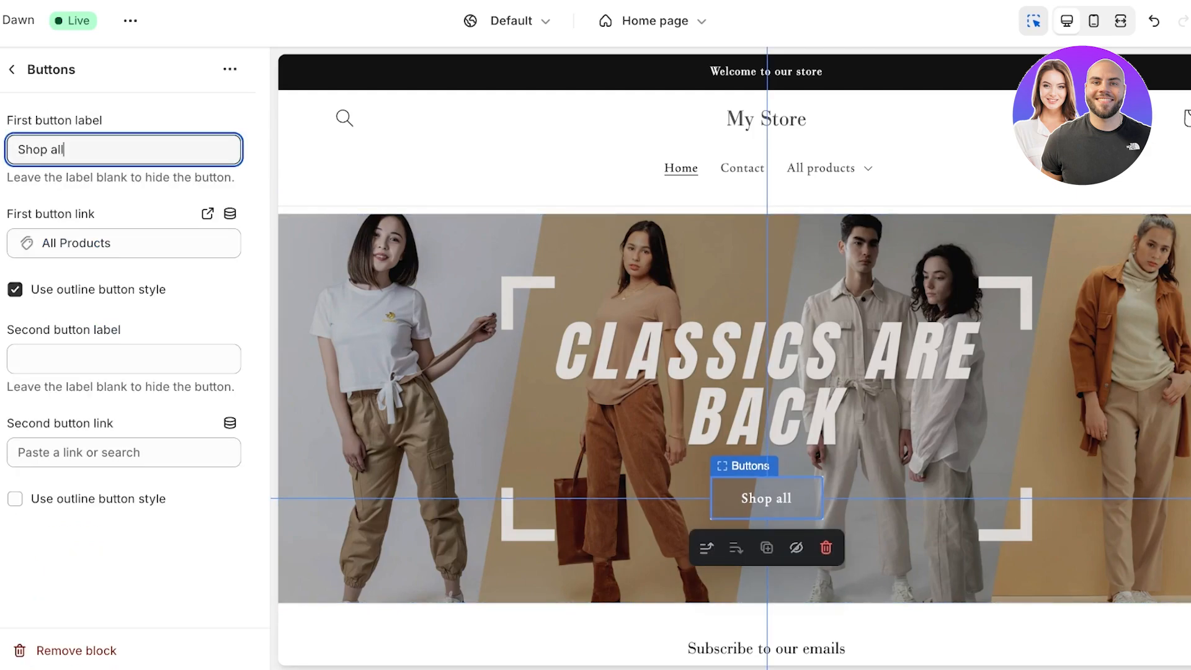
{"action": "triple_click", "coordinate": [65, 149]}
{"action": "left_click", "coordinate": [70, 243]}
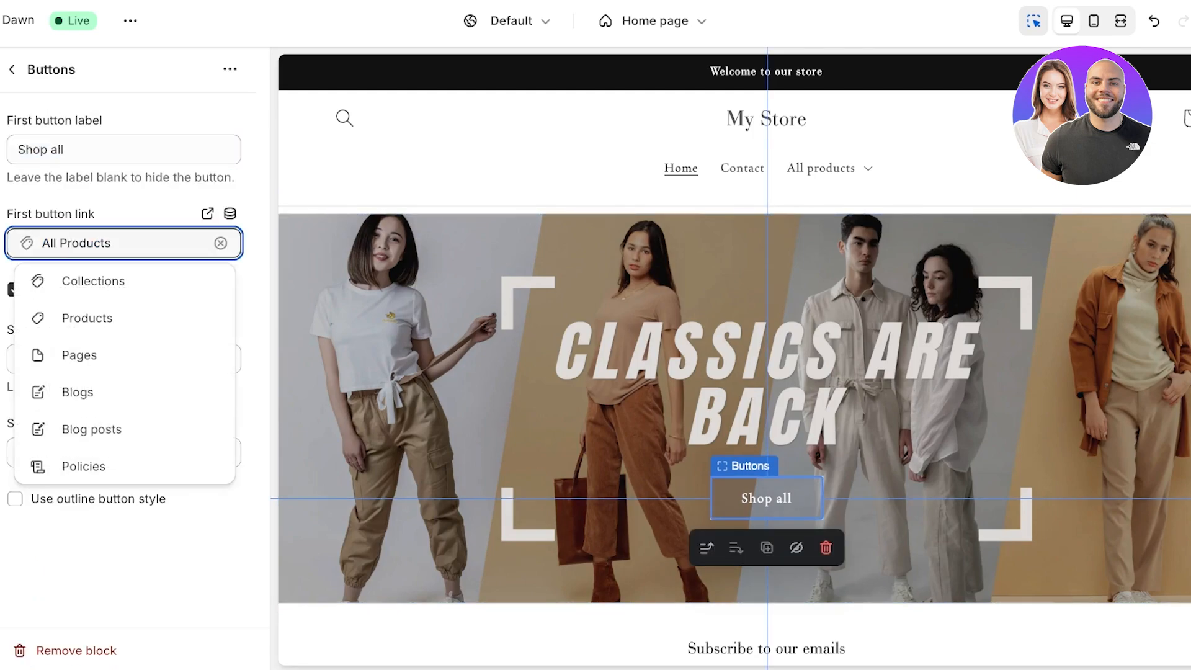
{"action": "left_click", "coordinate": [93, 281]}
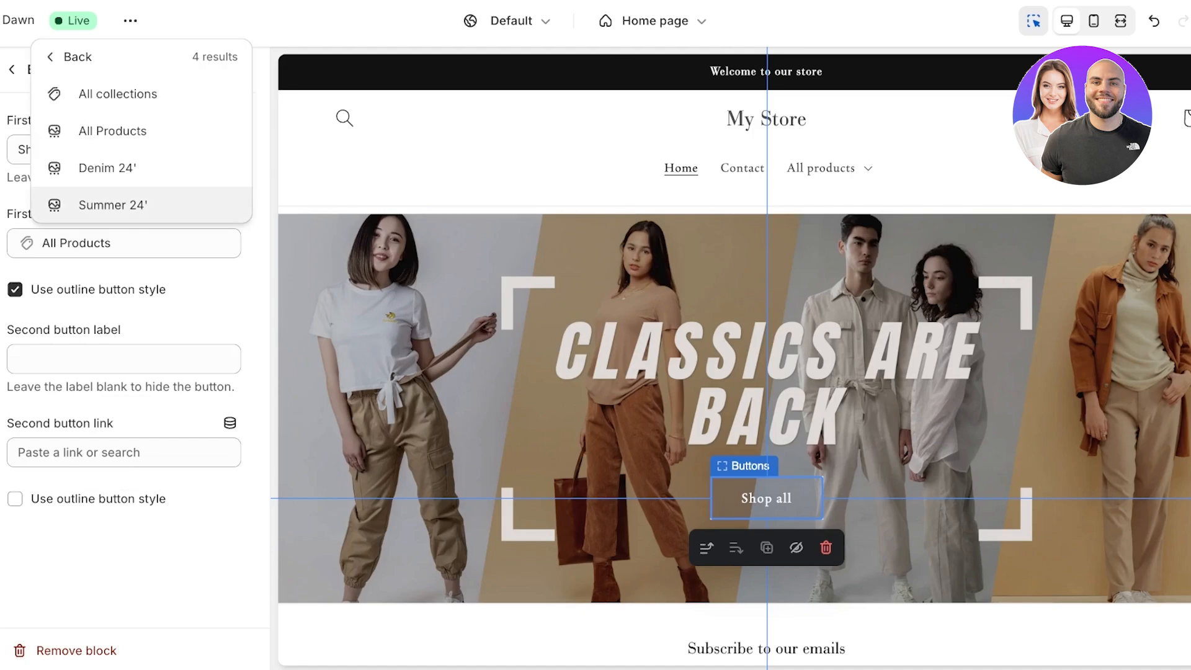
{"action": "left_click", "coordinate": [113, 205]}
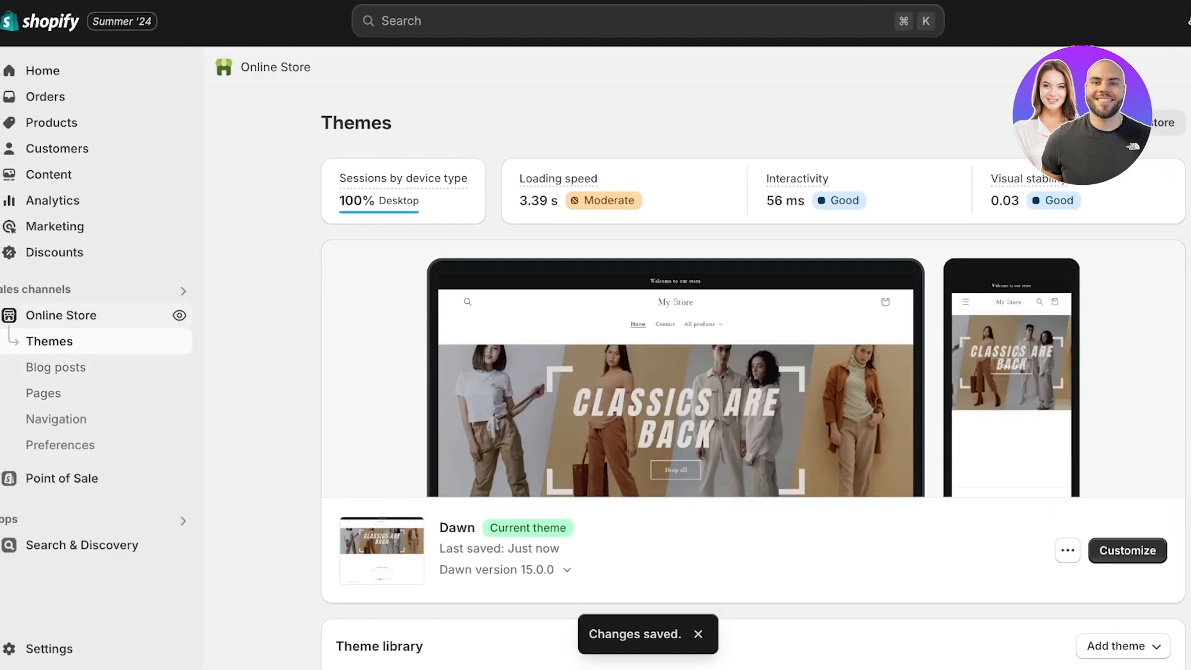
In the online store's navigation settings, delete the All products item from the Main menu
{"action": "left_click", "coordinate": [43, 393]}
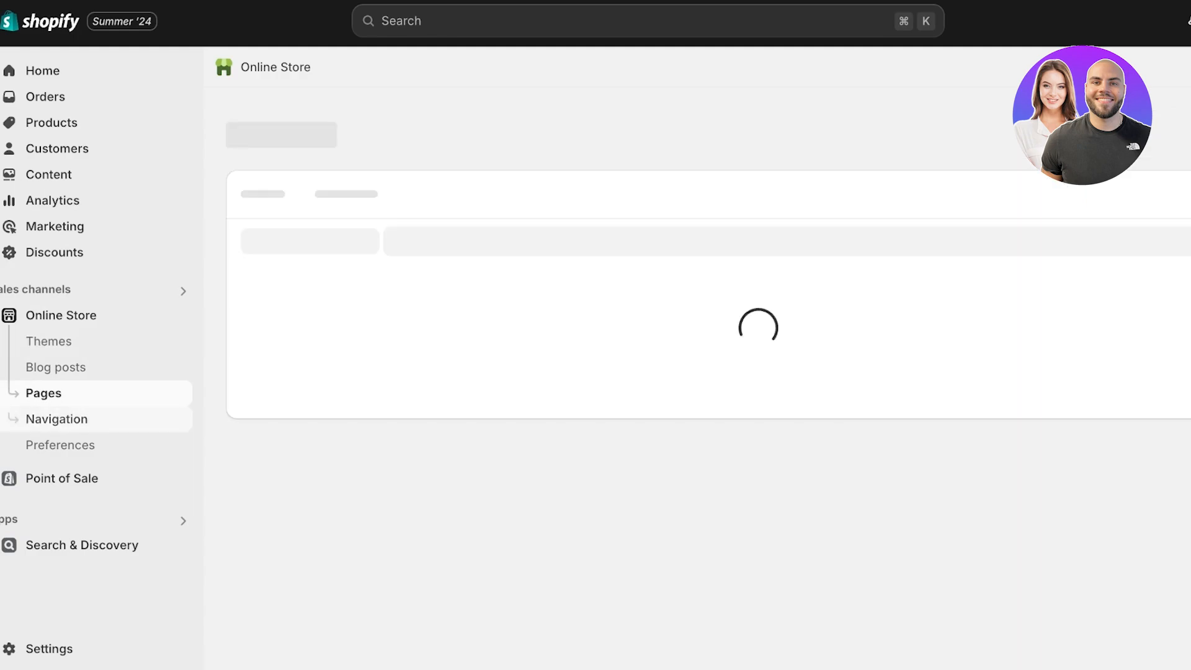
{"action": "left_click", "coordinate": [57, 420]}
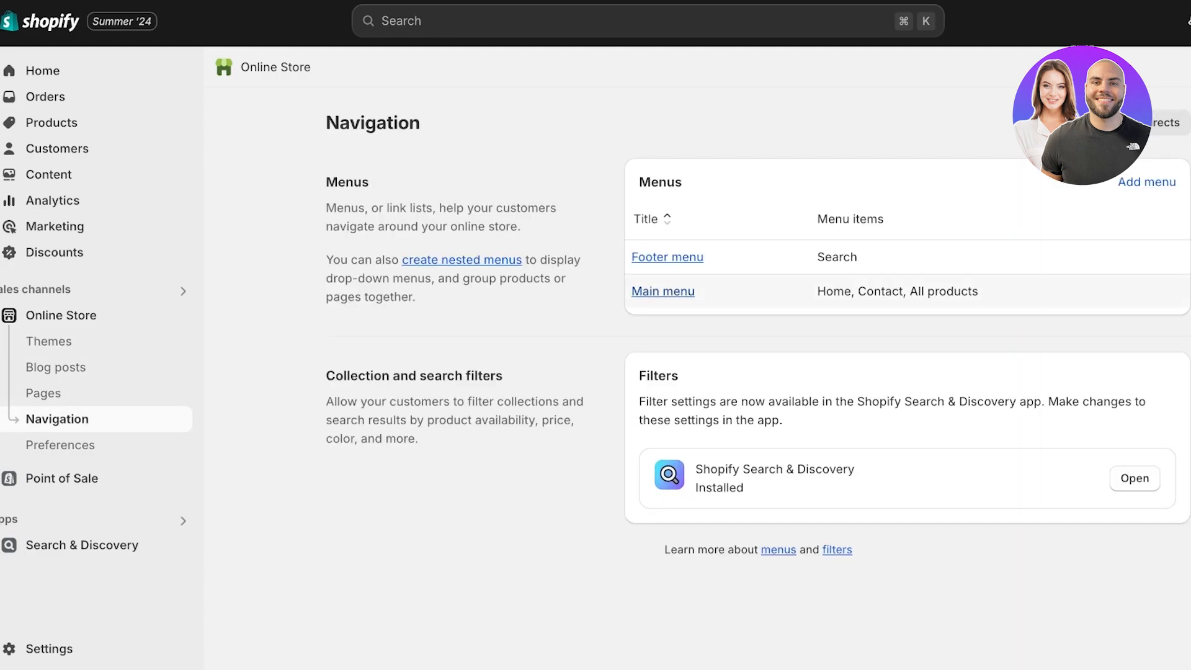
{"action": "left_click", "coordinate": [663, 292]}
{"action": "left_click", "coordinate": [856, 465]}
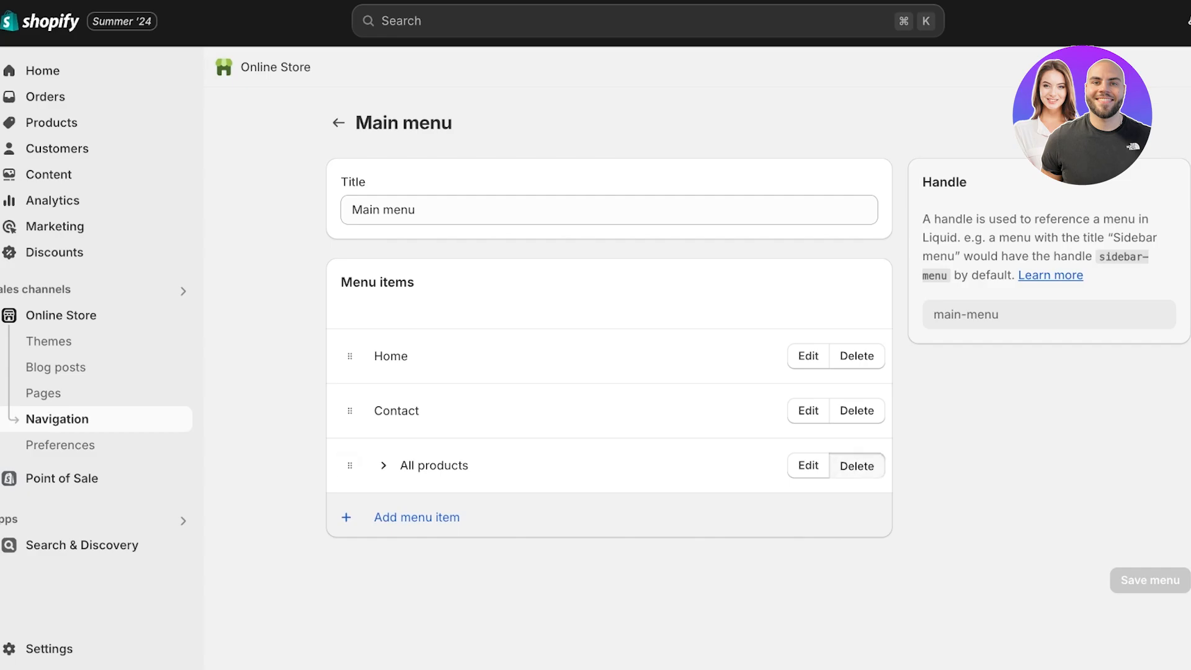
{"action": "left_click", "coordinate": [884, 390]}
Add a menu item named "SHOP ALL" to the Main menu, linked to the All Products collection
{"action": "left_click", "coordinate": [417, 463]}
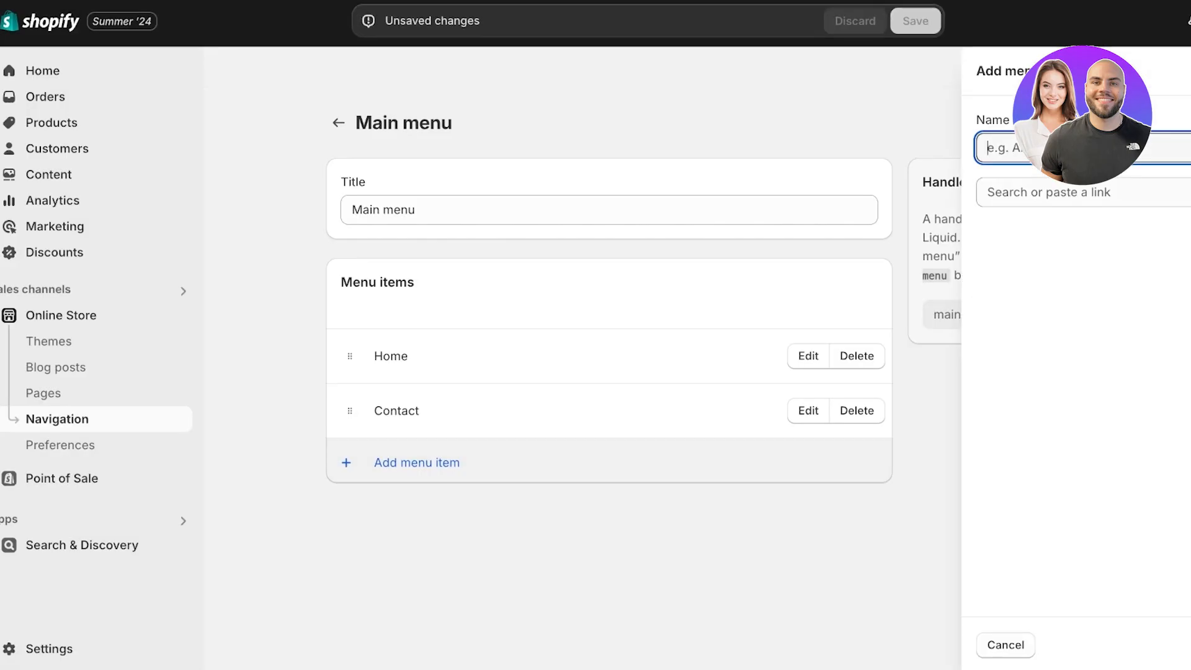
{"action": "left_click", "coordinate": [1055, 192]}
{"action": "left_click", "coordinate": [1056, 304]}
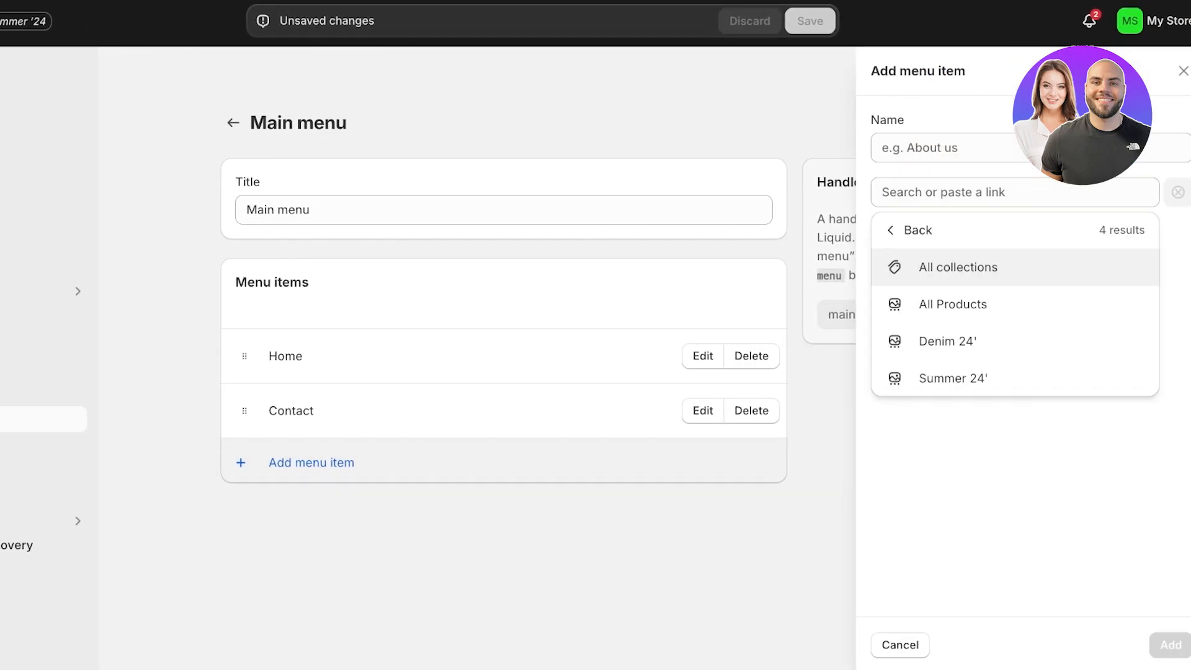
{"action": "left_click", "coordinate": [959, 268]}
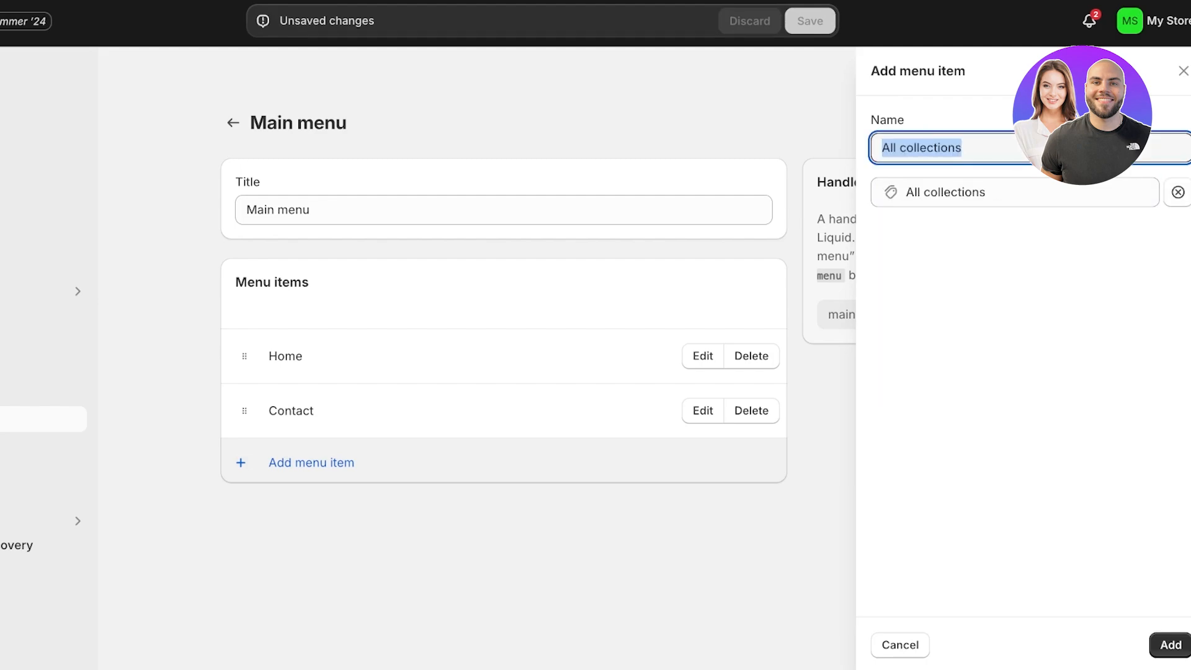
{"action": "left_click", "coordinate": [1055, 193]}
{"action": "left_click", "coordinate": [1023, 304]}
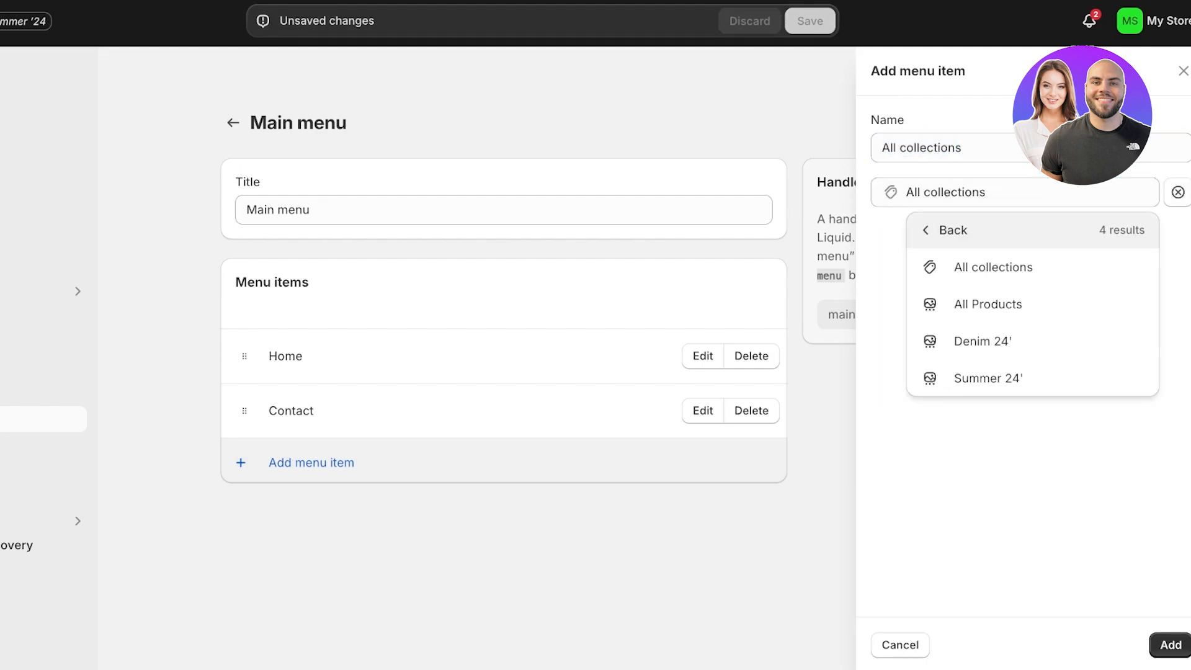
{"action": "left_click", "coordinate": [988, 304]}
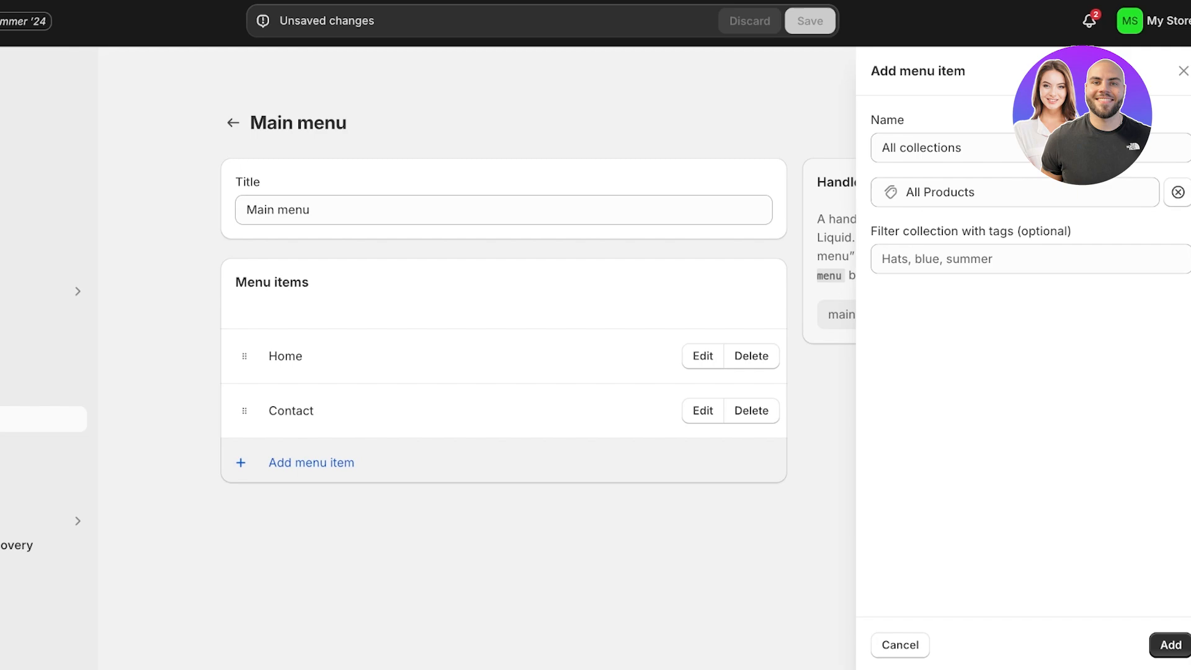
{"action": "key", "text": "BackSpace"}
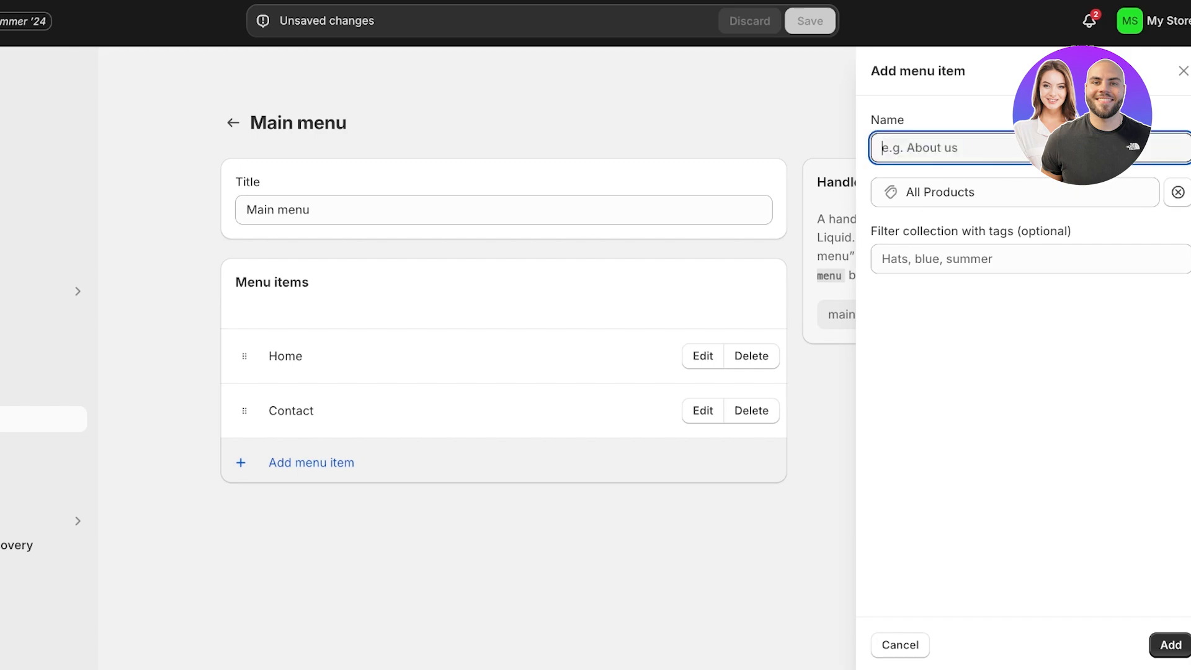
{"action": "type", "text": "SHOP ALL"}
{"action": "left_click", "coordinate": [1170, 645]}
Add a Main menu item linked to the Denim 24' collection
{"action": "left_click", "coordinate": [311, 517]}
{"action": "left_click", "coordinate": [1015, 192]}
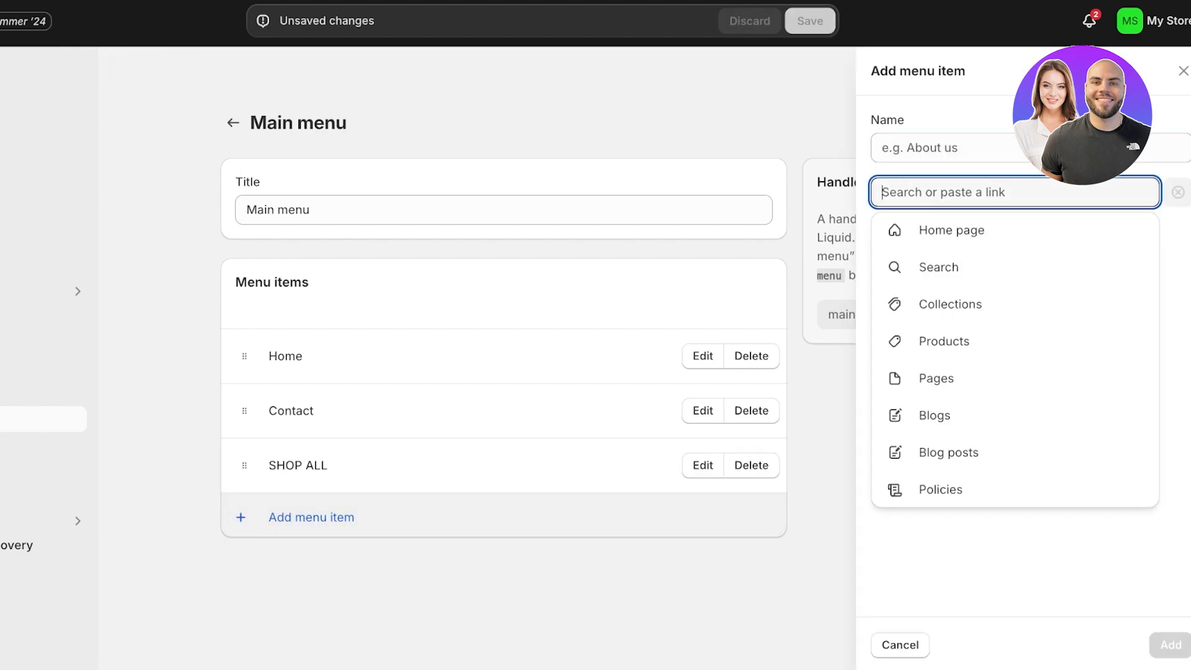
{"action": "left_click", "coordinate": [950, 304]}
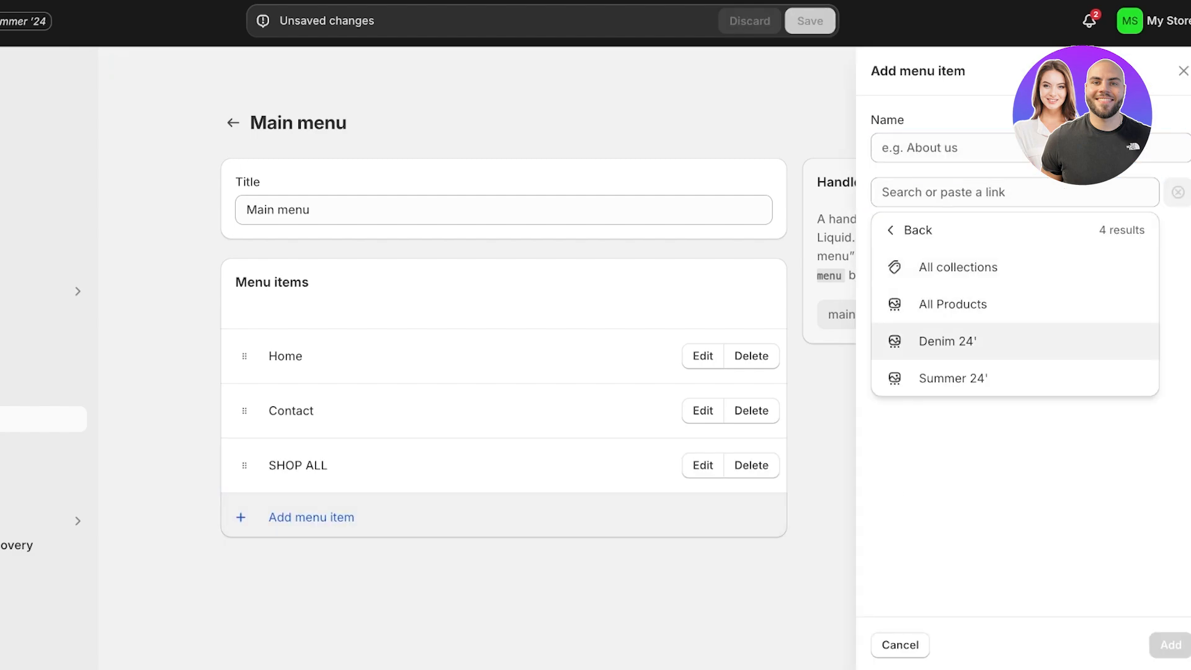
{"action": "left_click", "coordinate": [947, 341]}
{"action": "left_click", "coordinate": [1171, 645]}
Add a Main menu item linked to the Summer 24' collection
{"action": "left_click", "coordinate": [312, 572]}
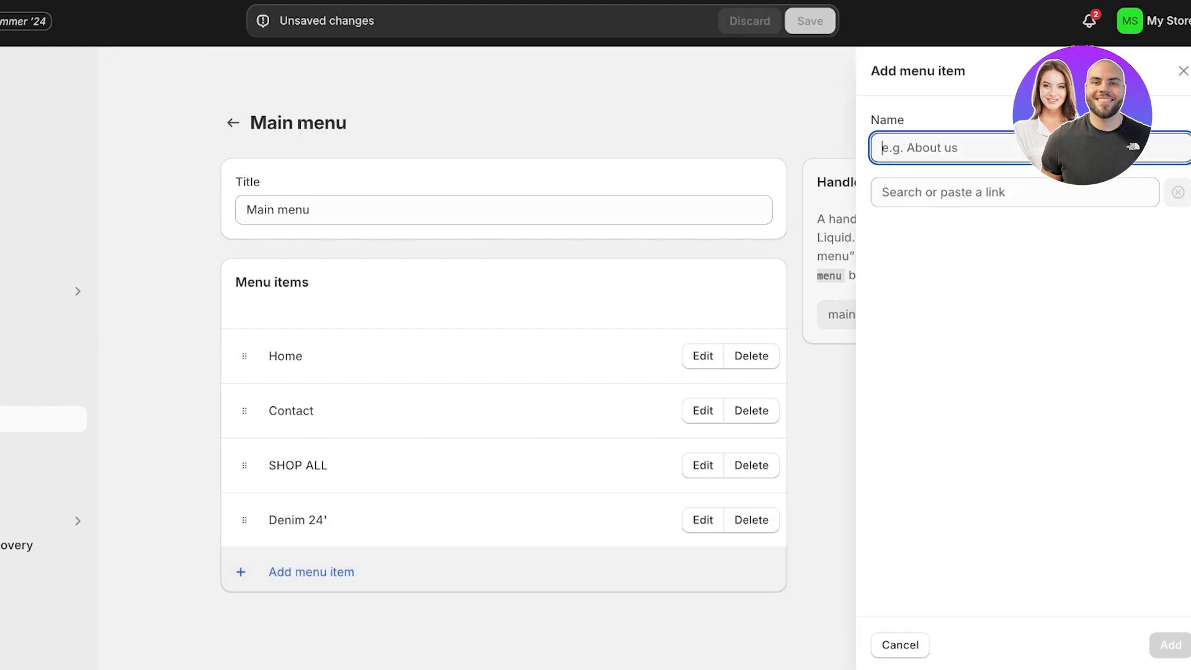
{"action": "left_click", "coordinate": [1015, 192]}
{"action": "left_click", "coordinate": [950, 304]}
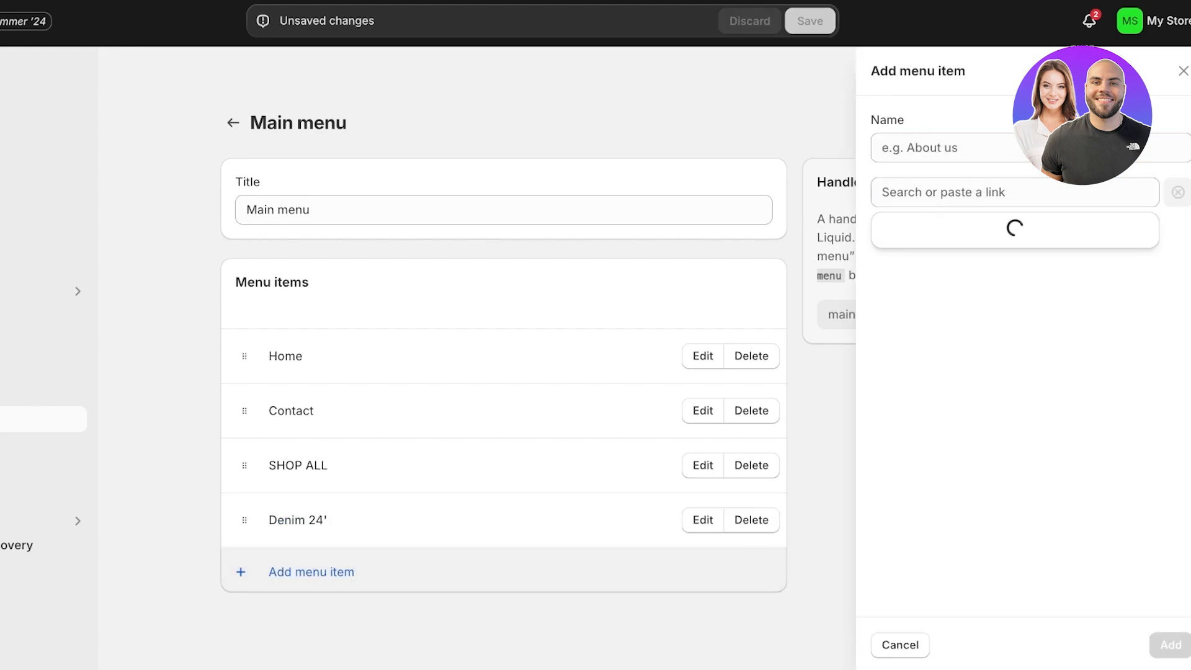
{"action": "left_click", "coordinate": [953, 379]}
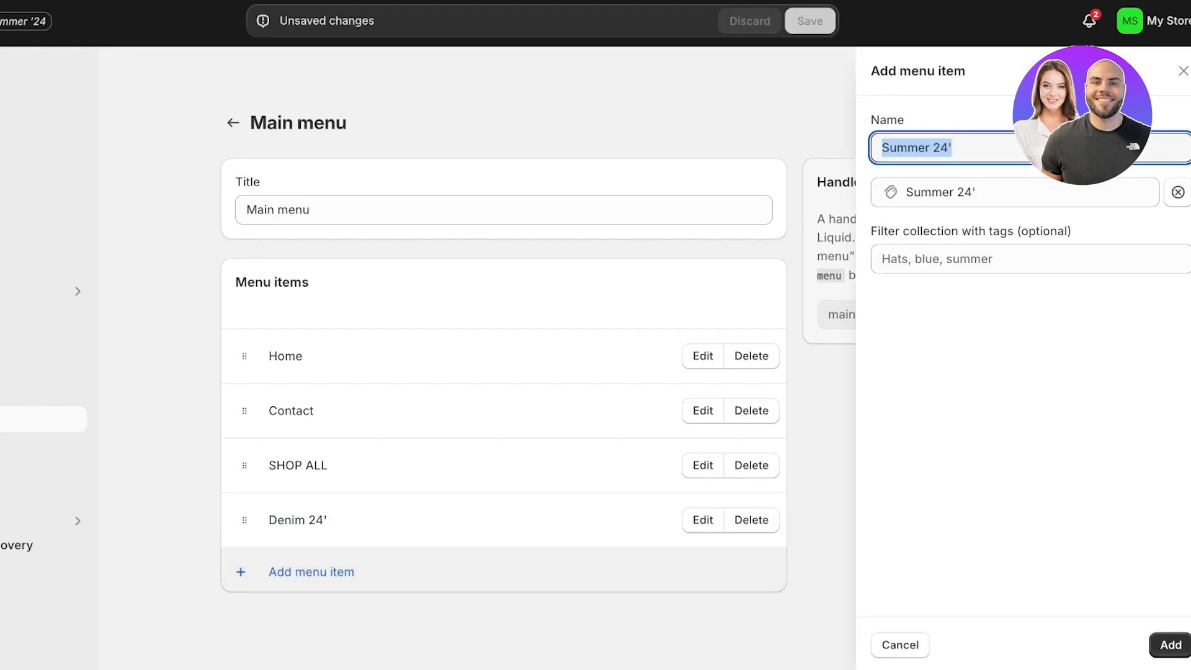
{"action": "left_click", "coordinate": [1170, 645]}
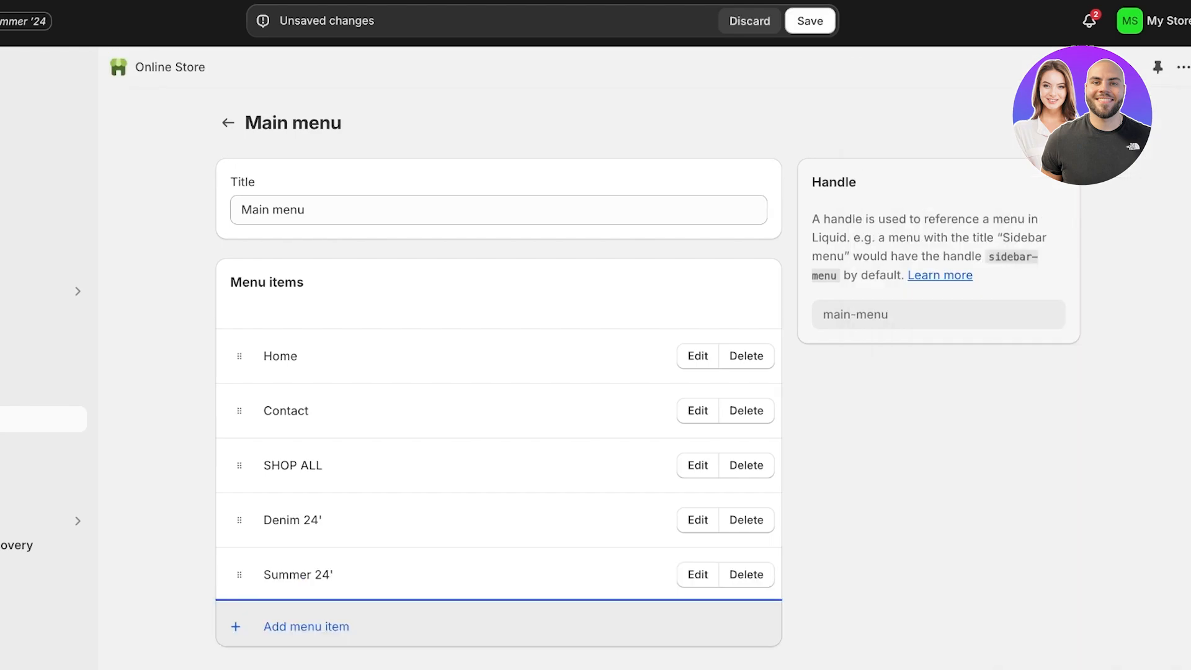
Add a menu item named "Collections" to the Main menu, linked to All collections
{"action": "left_click", "coordinate": [306, 626]}
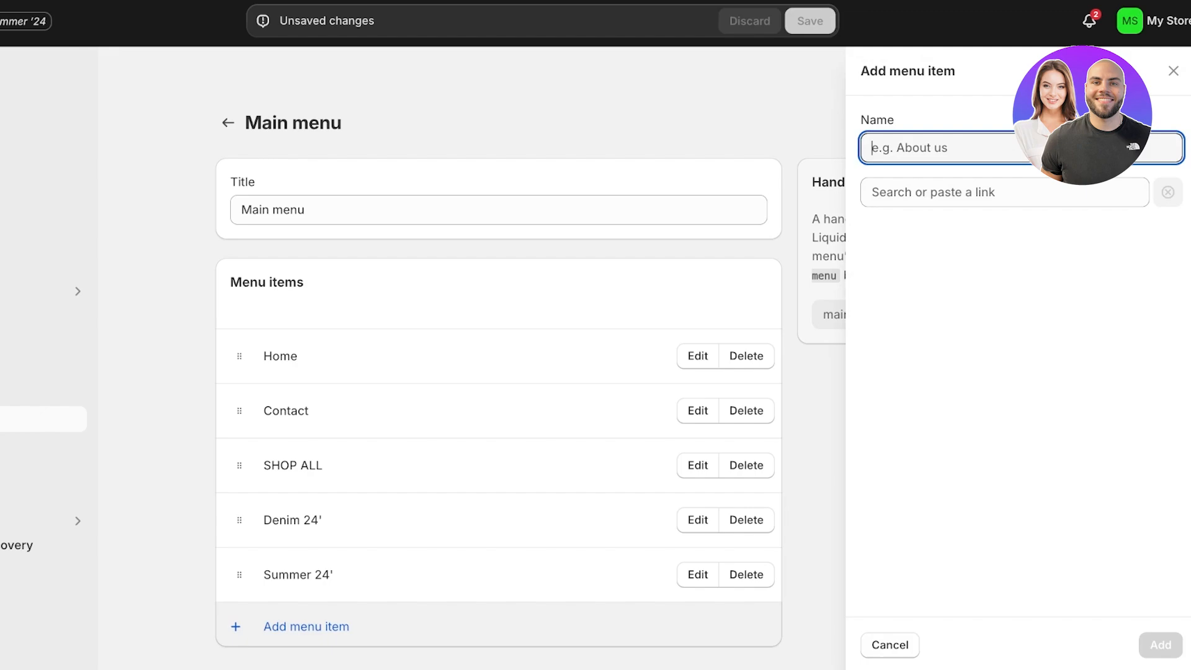
{"action": "type", "text": "Collections"}
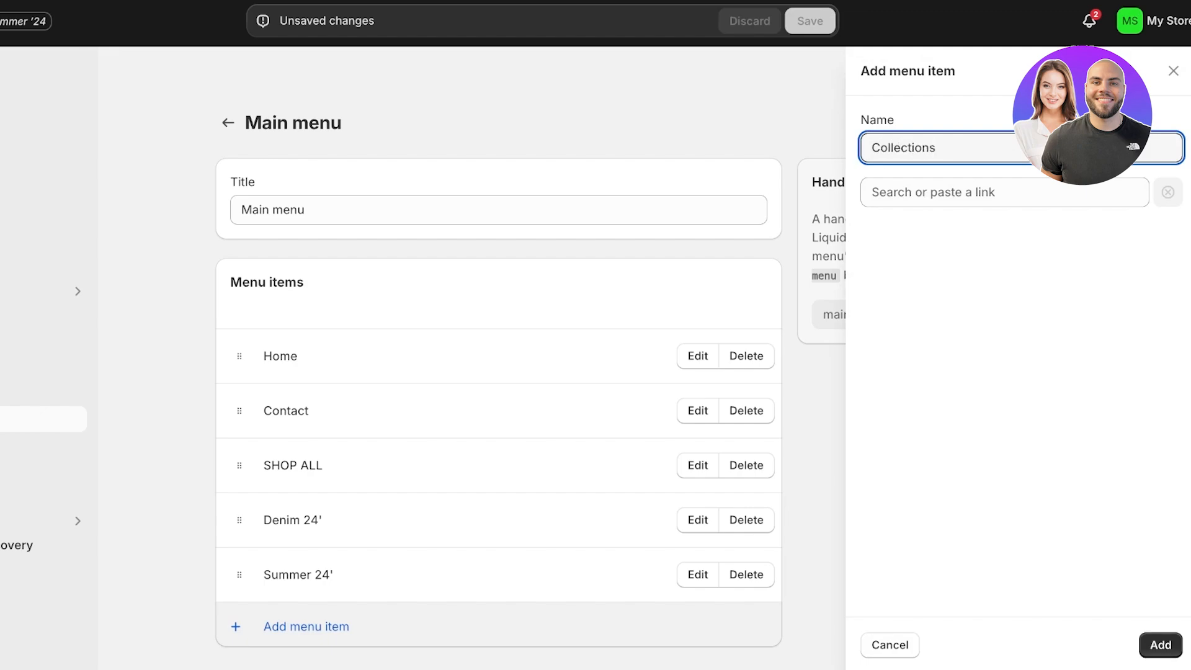
{"action": "left_click", "coordinate": [1004, 193]}
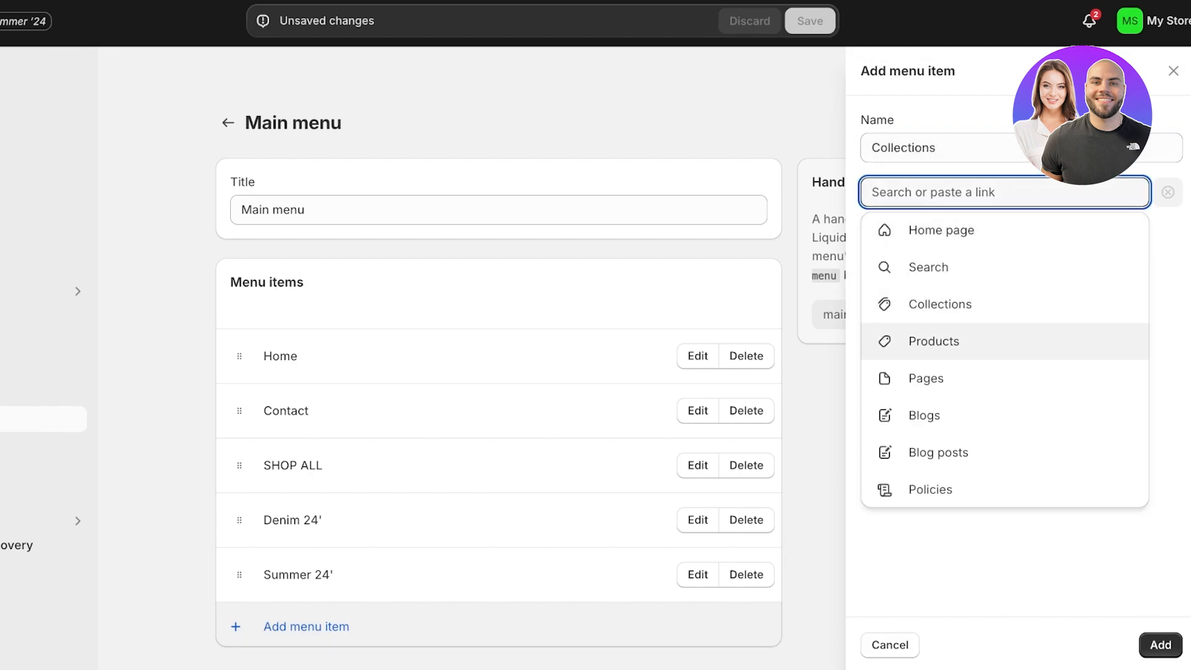
{"action": "left_click", "coordinate": [940, 304]}
{"action": "left_click", "coordinate": [946, 267]}
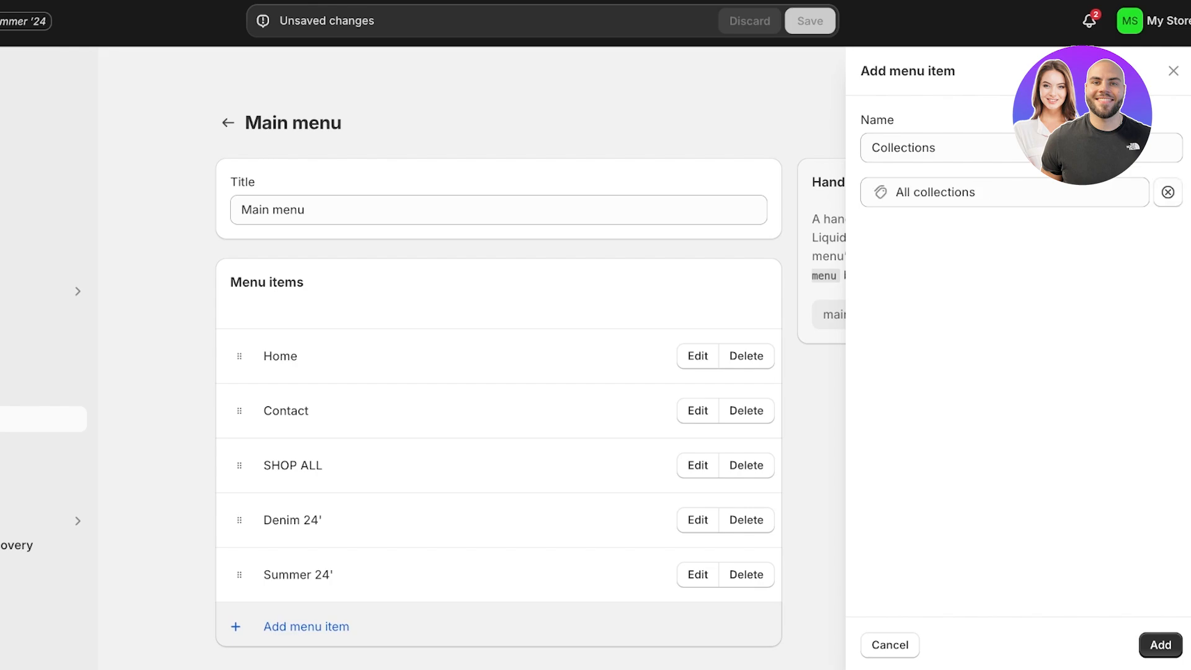
{"action": "left_click", "coordinate": [1161, 645]}
Nest the Denim 24' and Summer 24' items under Collections in the Main menu and save the menu
{"action": "left_click_drag", "start_coordinate": [239, 530], "coordinate": [273, 518]}
{"action": "left_click_drag", "start_coordinate": [239, 612], "coordinate": [250, 570]}
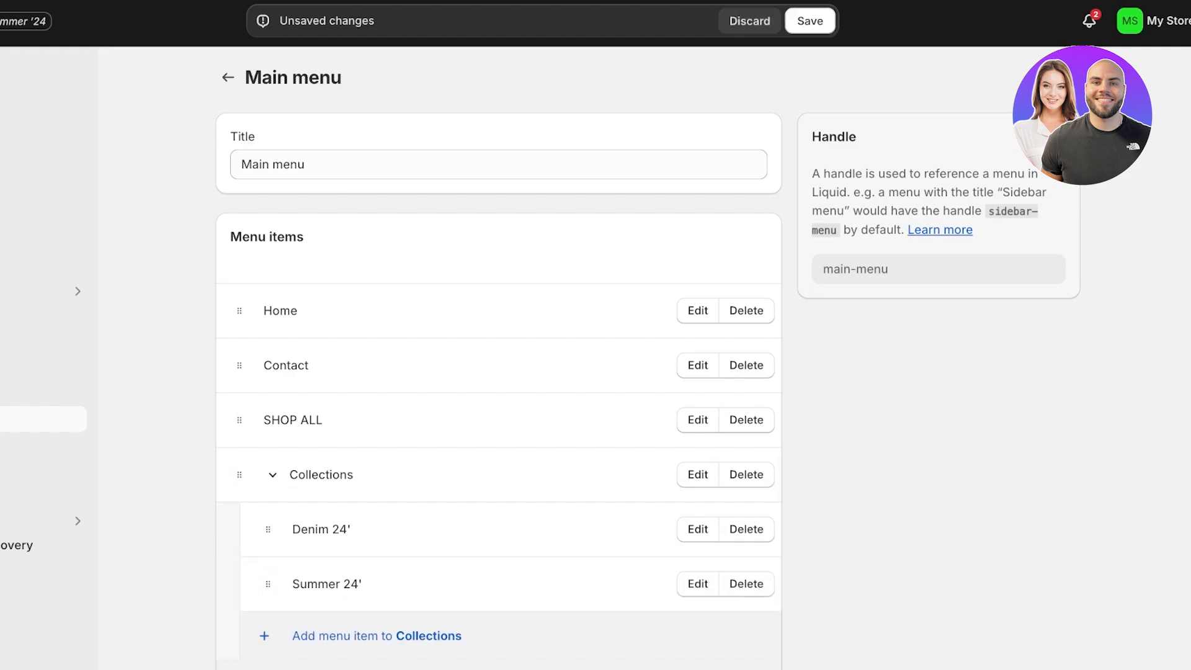
{"action": "left_click", "coordinate": [810, 21]}
View the live storefront and check the Denim 24' and Summer 24' pages through the Collections submenu
{"action": "left_click", "coordinate": [74, 315]}
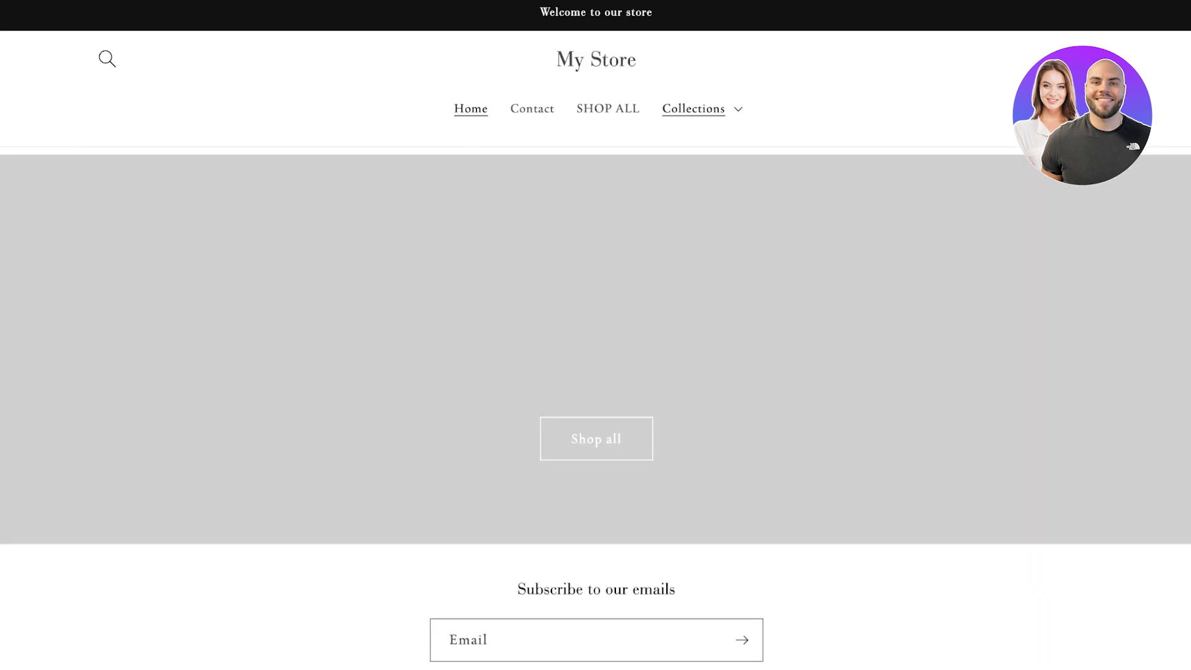
{"action": "left_click", "coordinate": [693, 108]}
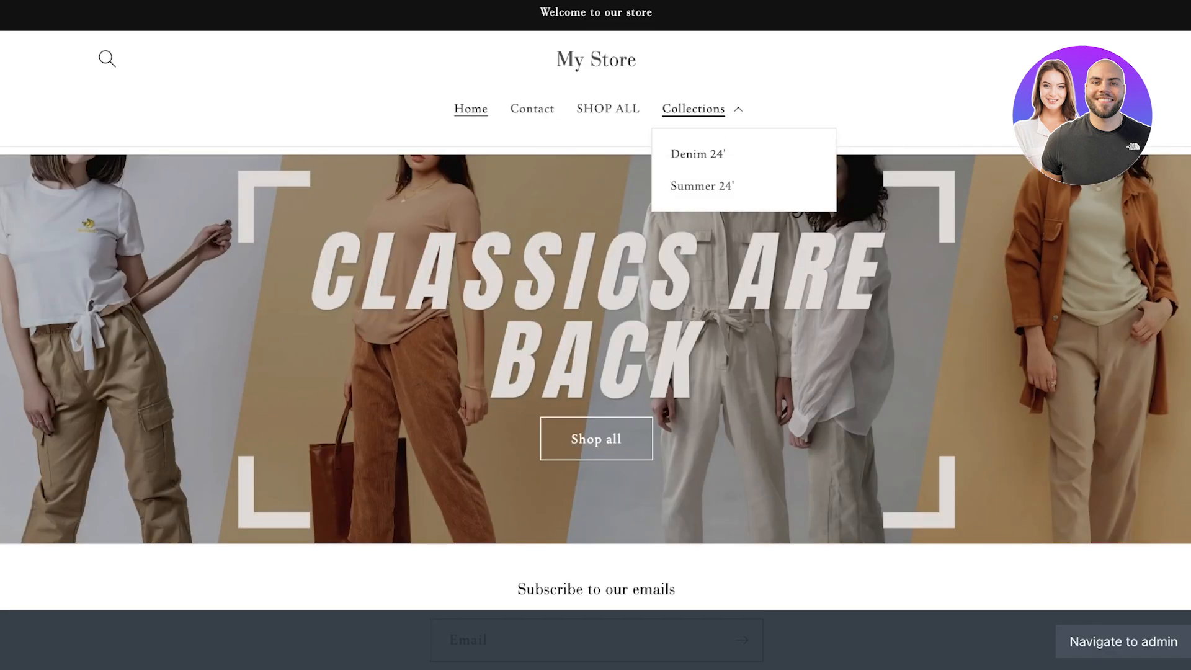
{"action": "left_click", "coordinate": [698, 153]}
{"action": "left_click", "coordinate": [693, 108]}
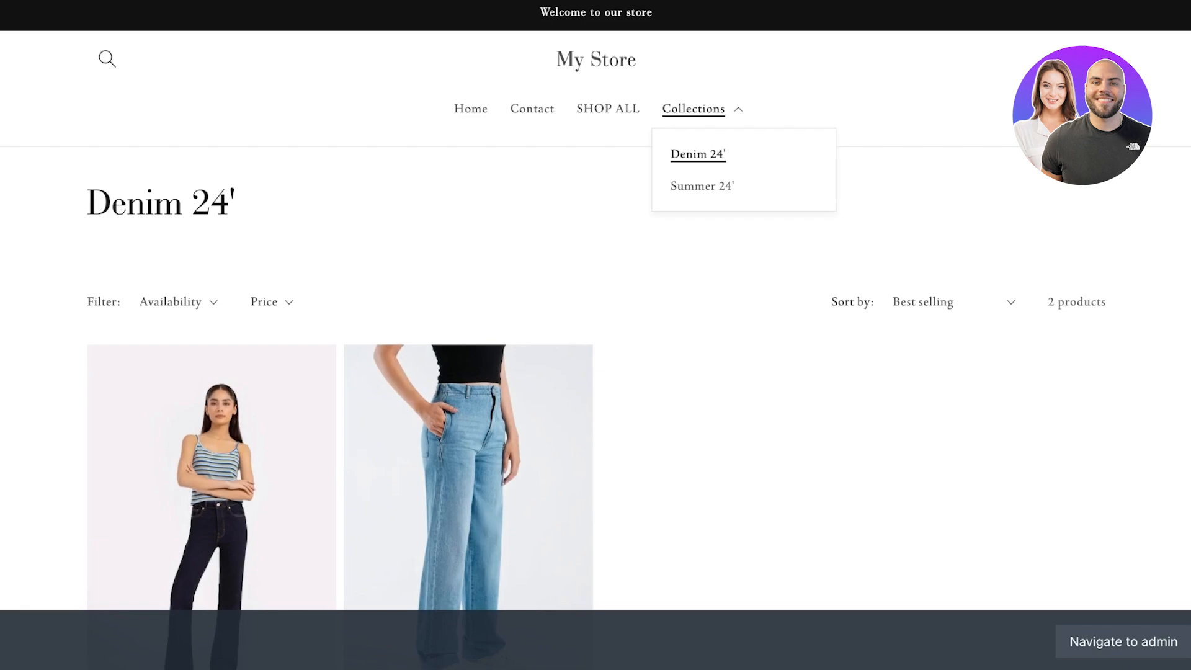
{"action": "left_click", "coordinate": [702, 186]}
{"action": "scroll", "coordinate": [596, 335], "scroll_direction": "down", "scroll_amount": 5}
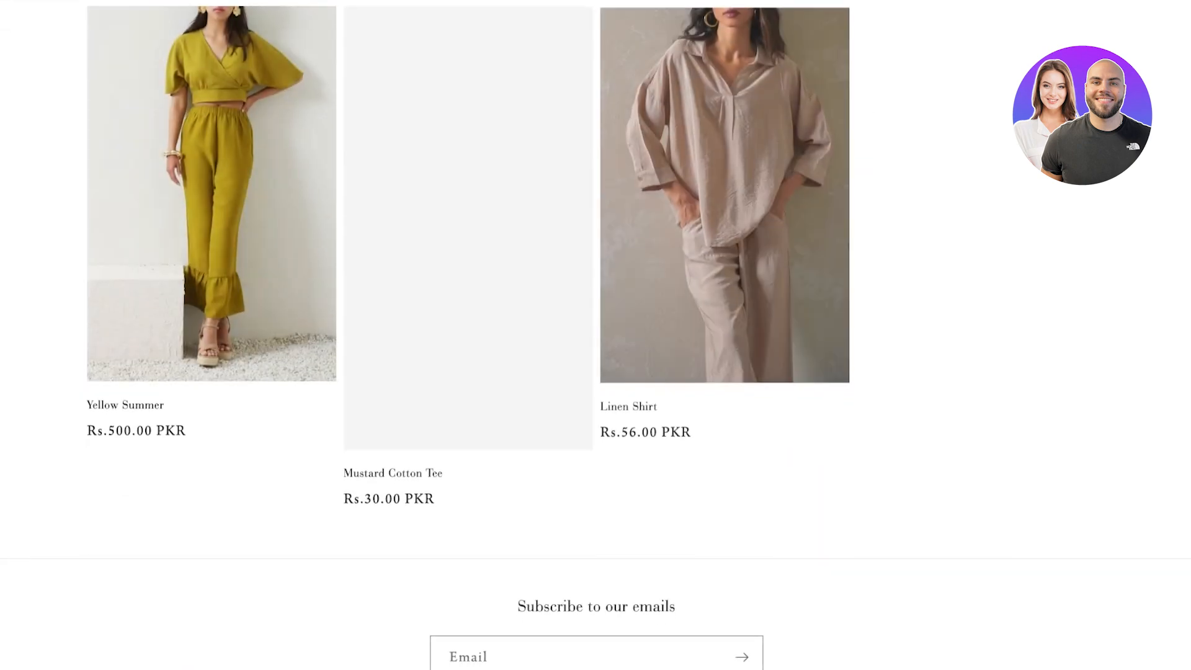
{"action": "scroll", "coordinate": [595, 335], "scroll_direction": "up", "scroll_amount": 4}
{"action": "scroll", "coordinate": [607, 72], "scroll_direction": "up", "scroll_amount": 1}
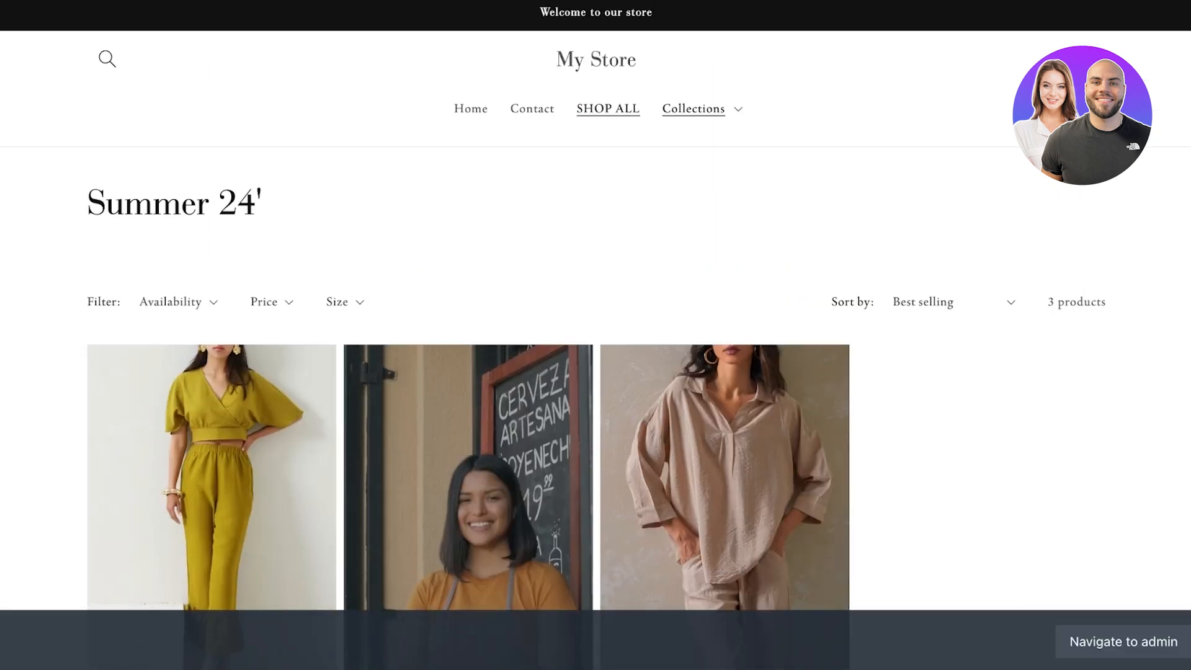
Check the storefront's SHOP ALL page, the Home page and the banner's "Shop all" link
{"action": "left_click", "coordinate": [608, 109]}
{"action": "scroll", "coordinate": [595, 335], "scroll_direction": "down", "scroll_amount": 7}
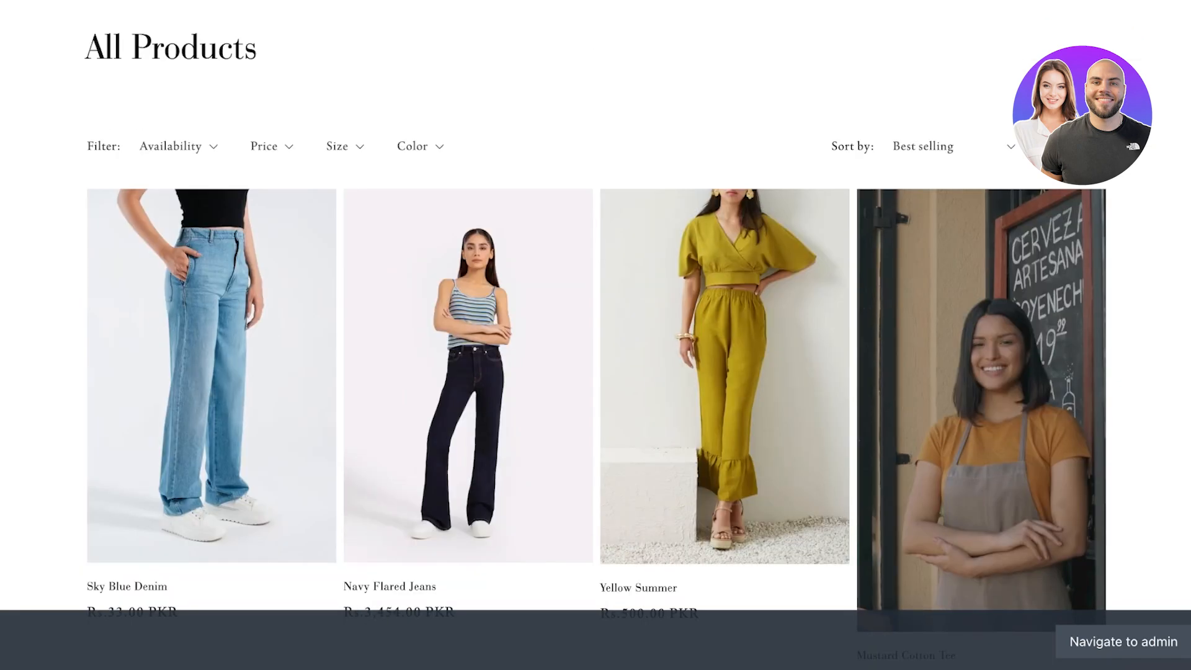
{"action": "scroll", "coordinate": [595, 335], "scroll_direction": "up", "scroll_amount": 3}
{"action": "scroll", "coordinate": [596, 335], "scroll_direction": "up", "scroll_amount": 5}
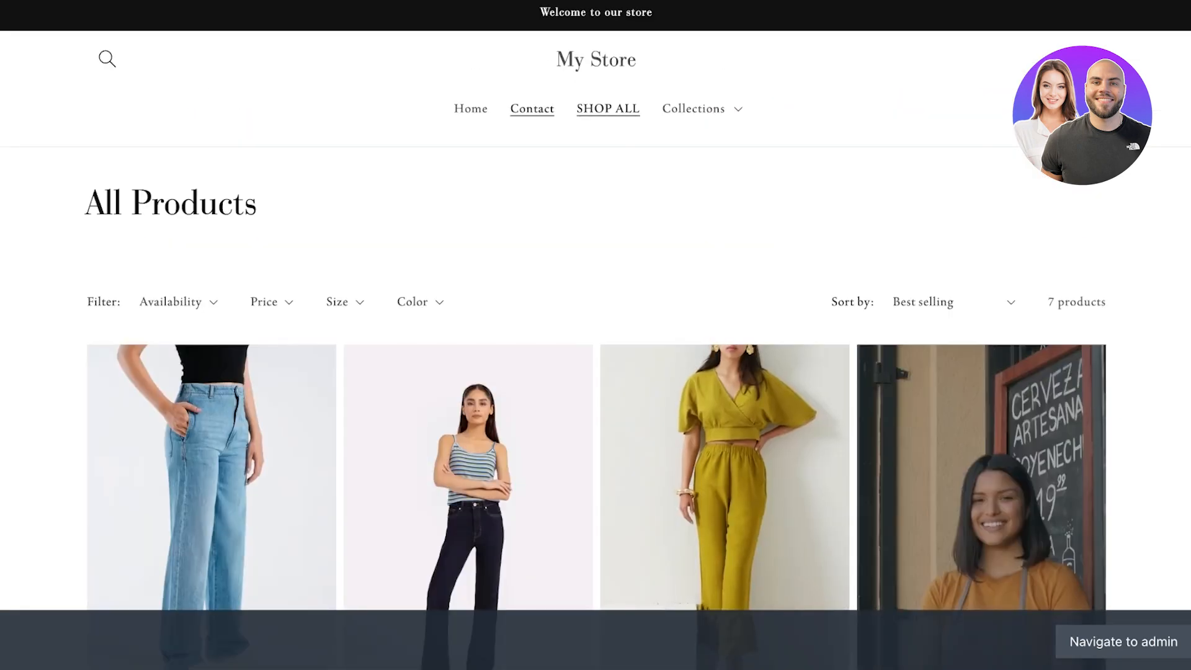
{"action": "left_click", "coordinate": [471, 109]}
{"action": "scroll", "coordinate": [596, 335], "scroll_direction": "down", "scroll_amount": 3}
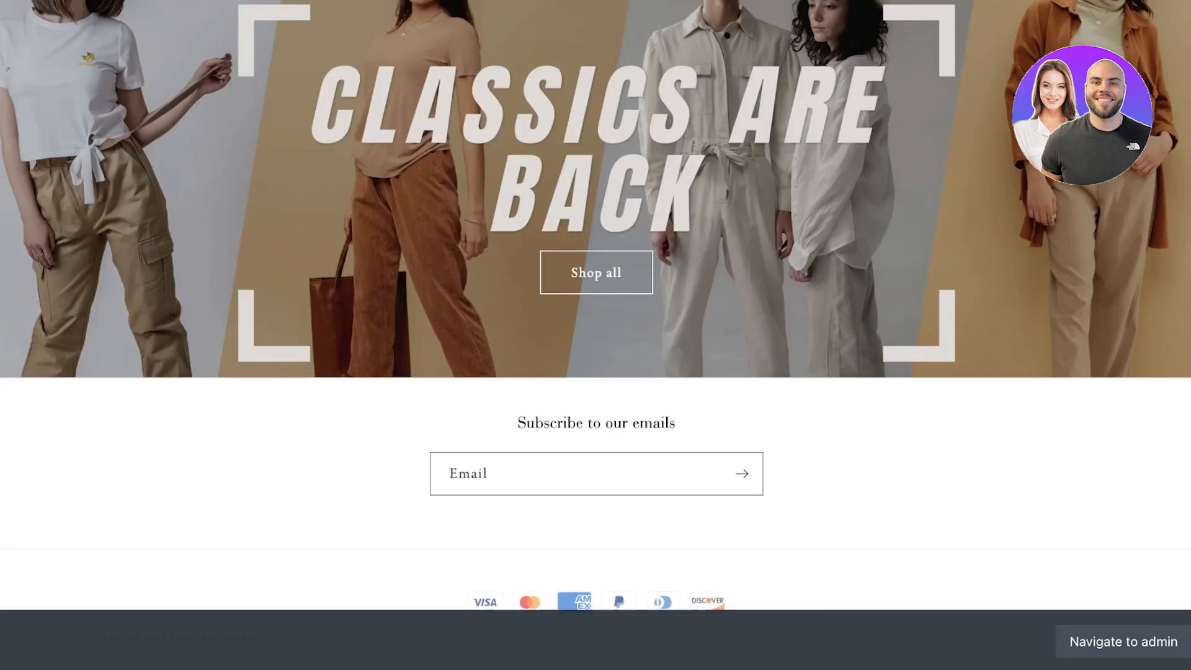
{"action": "left_click", "coordinate": [596, 272]}
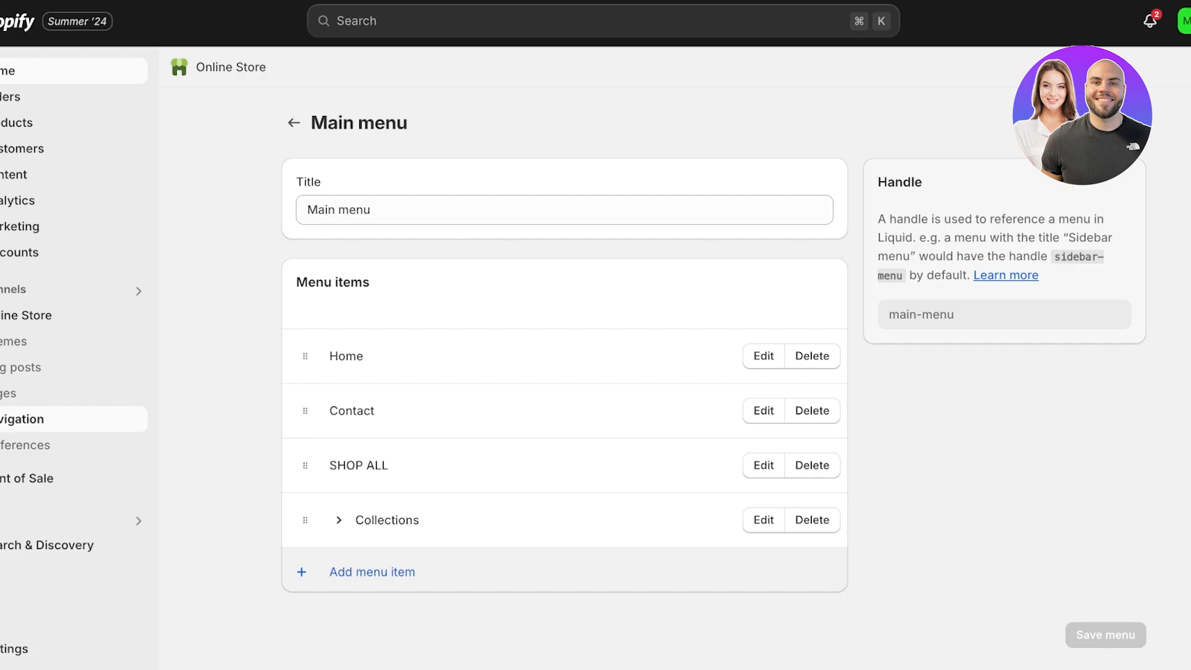
Return to the store admin and open its Home page
{"action": "left_click", "coordinate": [8, 71]}
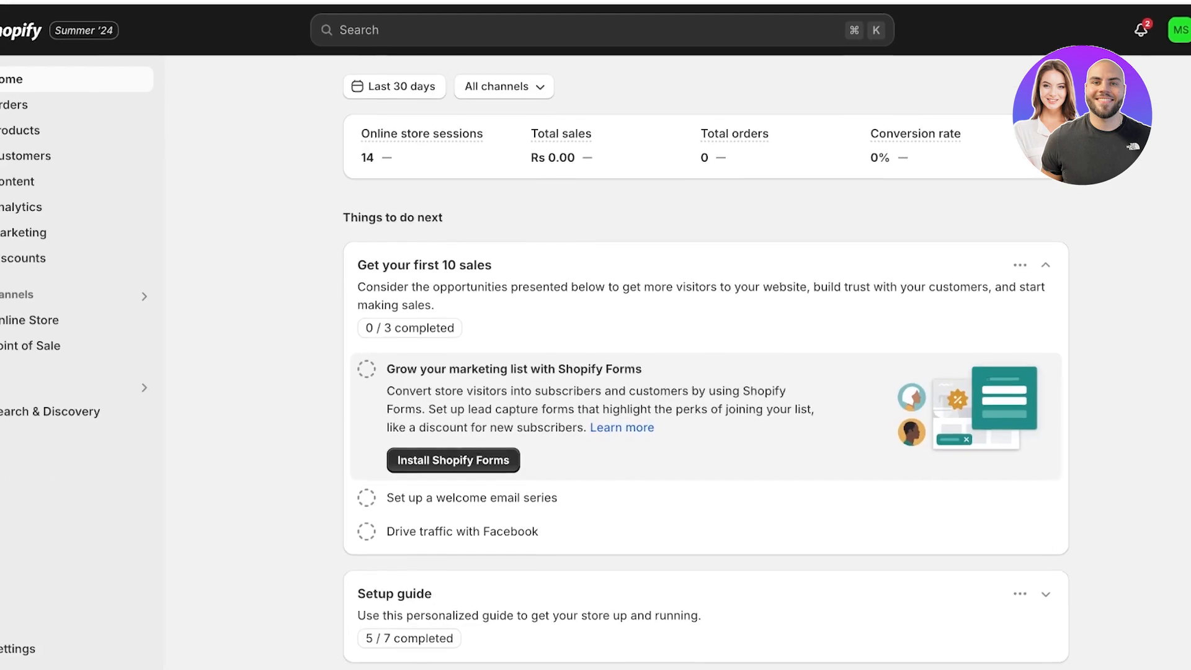